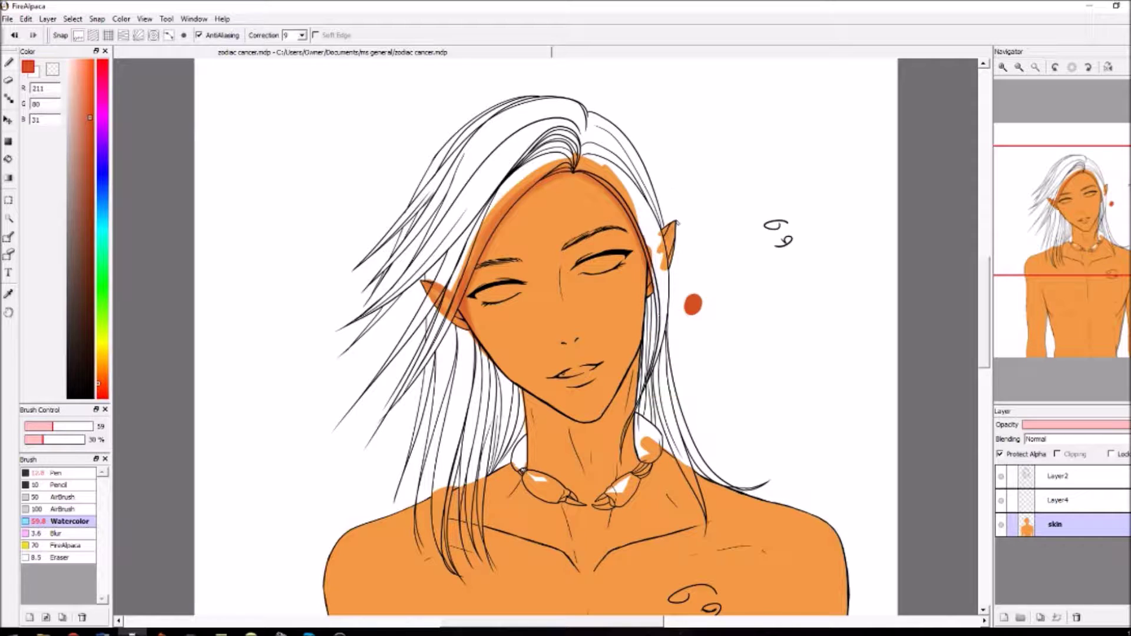
# Shade below the lower lip and the neck under the jaw with the Watercolor brush, lowering its opacity to 20%.
pyautogui.scroll(-2, 707, 182)
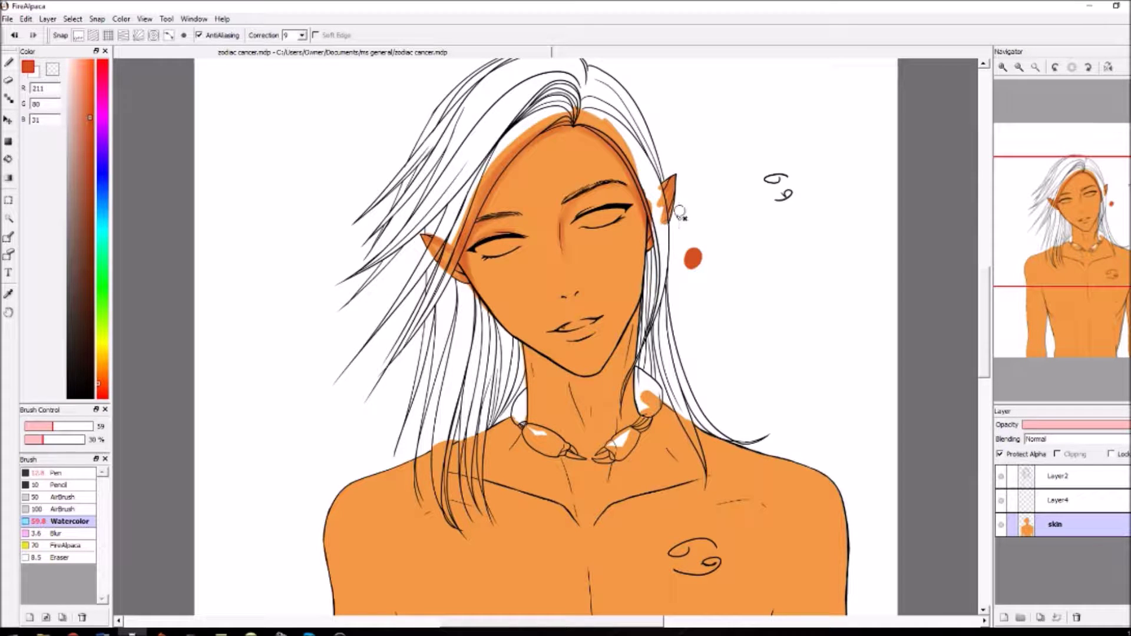
pyautogui.press('[')
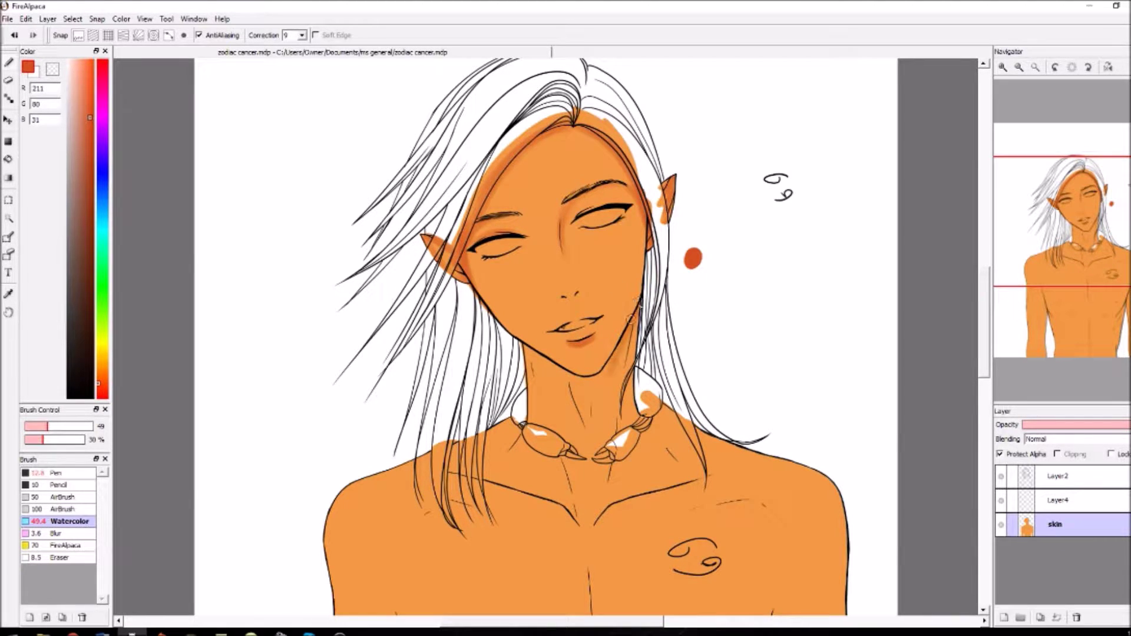
pyautogui.moveTo(520, 348); pyautogui.dragTo(566, 373)
pyautogui.moveTo(528, 354); pyautogui.dragTo(532, 404)
pyautogui.click(36, 440)
pyautogui.click(53, 427)
pyautogui.moveTo(535, 353)
pyautogui.mouseDown()
pyautogui.moveTo(601, 451)
pyautogui.moveTo(622, 419)
pyautogui.moveTo(623, 377)
pyautogui.moveTo(601, 375)
pyautogui.mouseUp()
pyautogui.scroll(-2, 990, 328)
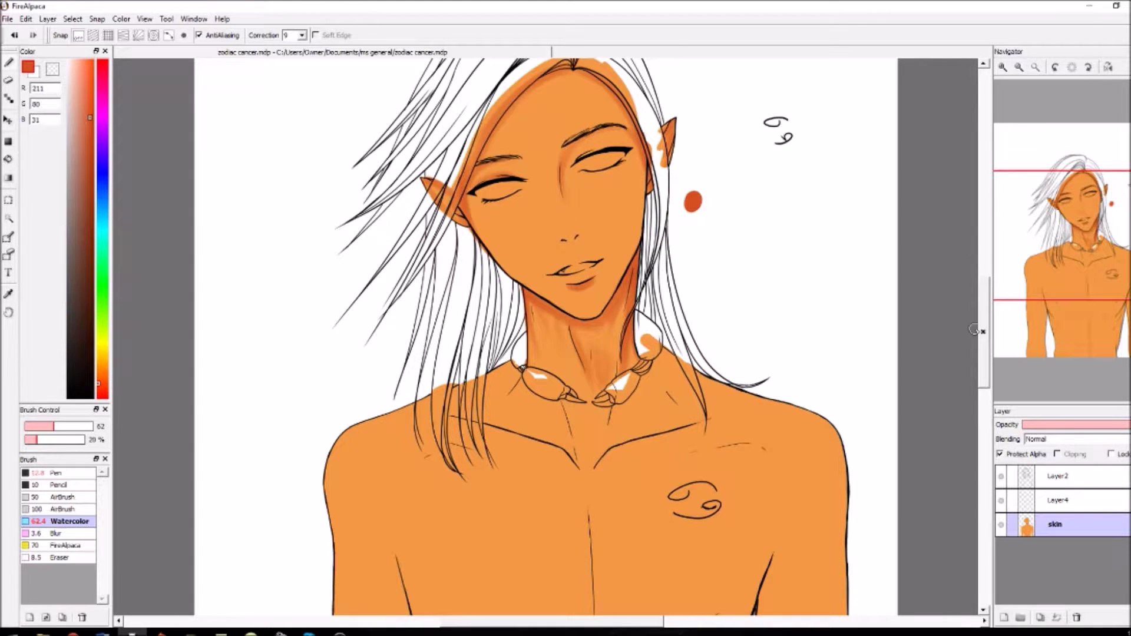
# Shade the shoulder beside the neck and the skin around the claw necklace with Watercolor, leaving Protect Alpha enabled on the skin layer.
pyautogui.moveTo(530, 316)
pyautogui.mouseDown()
pyautogui.moveTo(530, 365)
pyautogui.moveTo(574, 394)
pyautogui.moveTo(564, 408)
pyautogui.moveTo(512, 364)
pyautogui.moveTo(504, 389)
pyautogui.moveTo(539, 398)
pyautogui.moveTo(517, 356)
pyautogui.moveTo(494, 378)
pyautogui.mouseUp()
pyautogui.click(1000, 453)
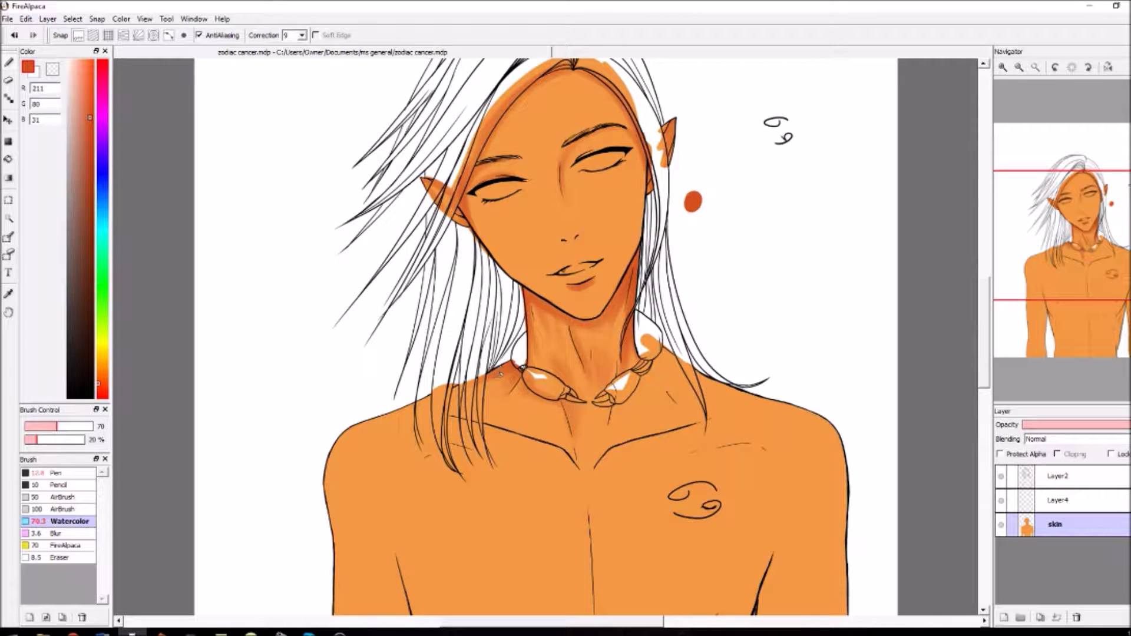
pyautogui.click(56, 473)
pyautogui.click(8, 80)
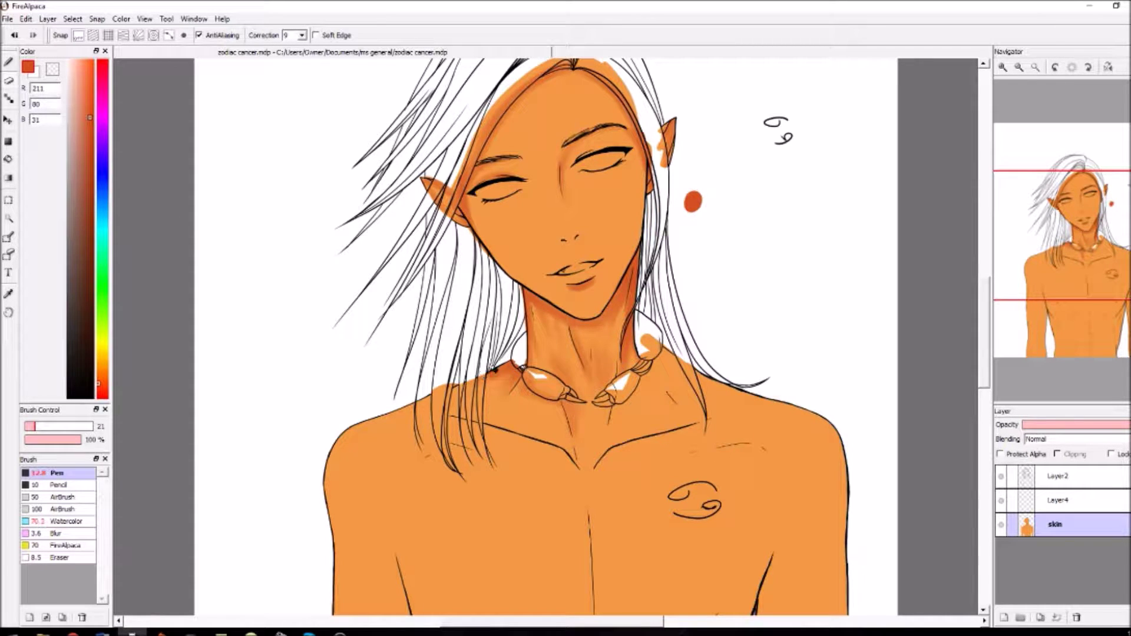
pyautogui.click(1000, 455)
pyautogui.press('b')
pyautogui.click(70, 521)
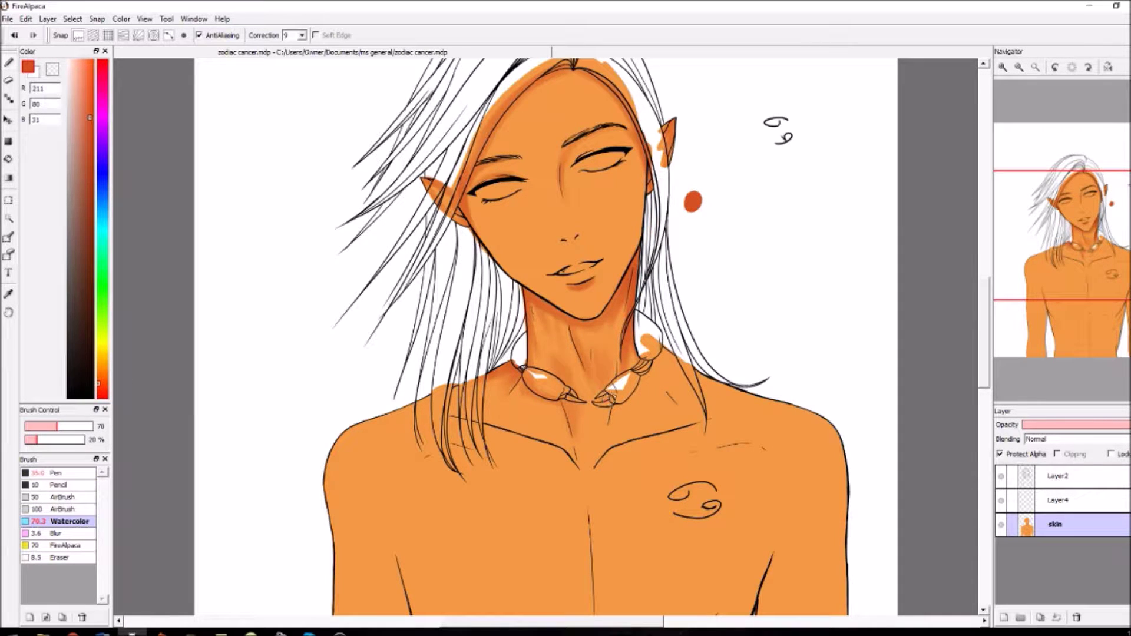
pyautogui.moveTo(599, 407)
pyautogui.mouseDown()
pyautogui.moveTo(630, 391)
pyautogui.moveTo(657, 354)
pyautogui.mouseUp()
pyautogui.moveTo(517, 371); pyautogui.dragTo(560, 403)
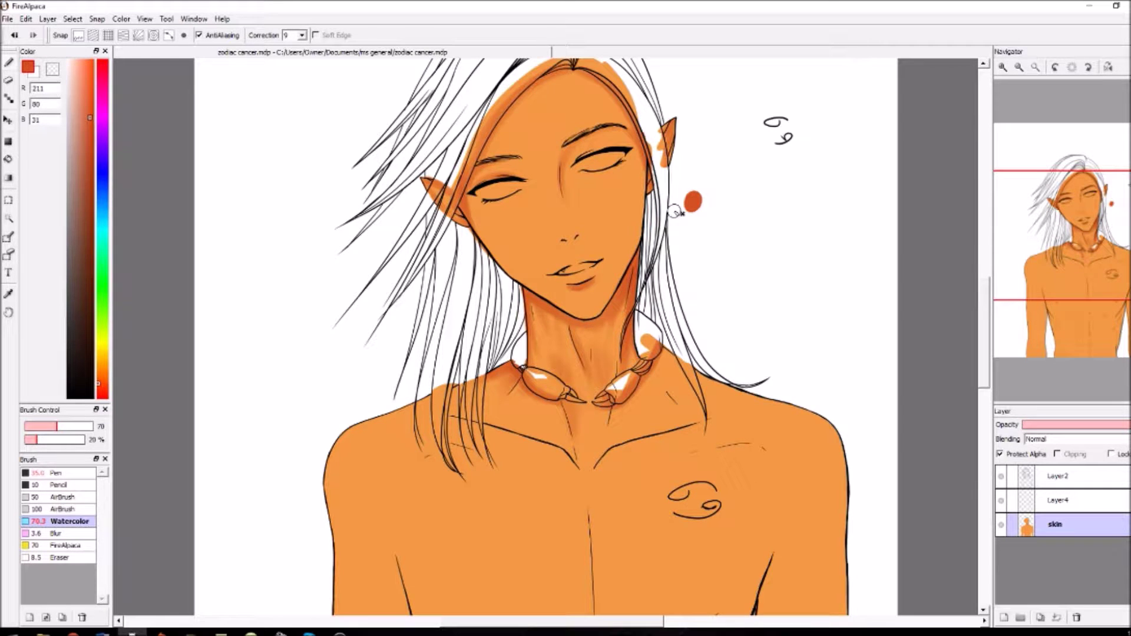
pyautogui.click(8, 294)
pyautogui.click(524, 247)
pyautogui.click(57, 473)
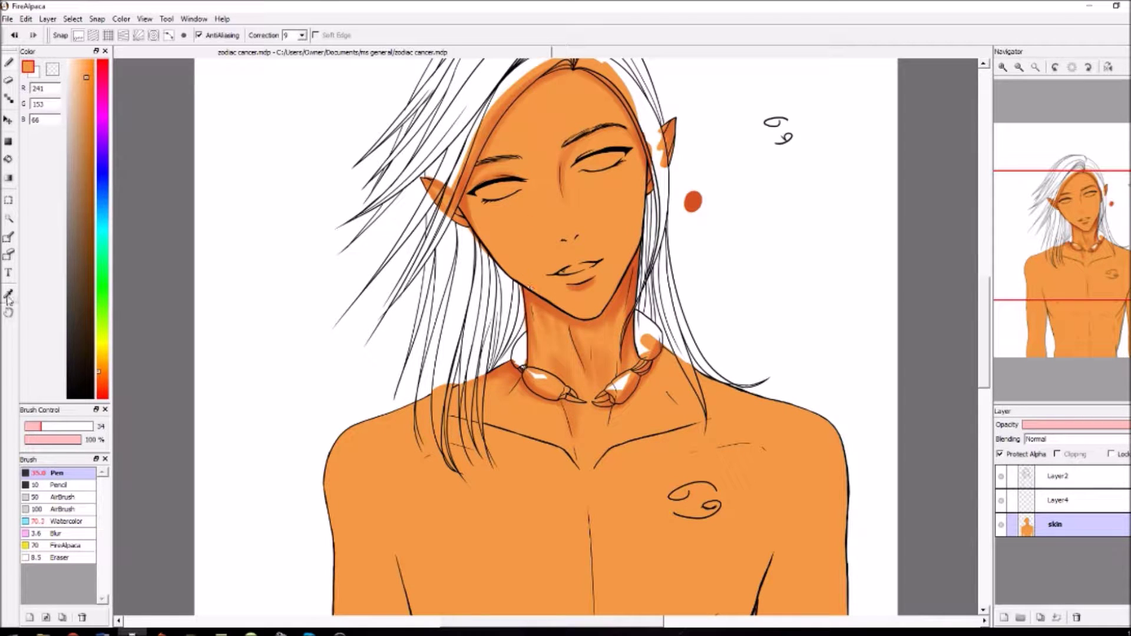
# Sample the red-orange swatch and shade with Watercolor below both claws of the necklace and above the collarbones.
pyautogui.click(9, 294)
pyautogui.click(692, 201)
pyautogui.click(8, 62)
pyautogui.click(77, 523)
pyautogui.moveTo(673, 356)
pyautogui.mouseDown()
pyautogui.moveTo(703, 417)
pyautogui.moveTo(660, 370)
pyautogui.mouseUp()
pyautogui.moveTo(604, 408)
pyautogui.mouseDown()
pyautogui.moveTo(598, 418)
pyautogui.moveTo(655, 373)
pyautogui.mouseUp()
pyautogui.moveTo(526, 391)
pyautogui.mouseDown()
pyautogui.moveTo(527, 413)
pyautogui.moveTo(564, 399)
pyautogui.mouseUp()
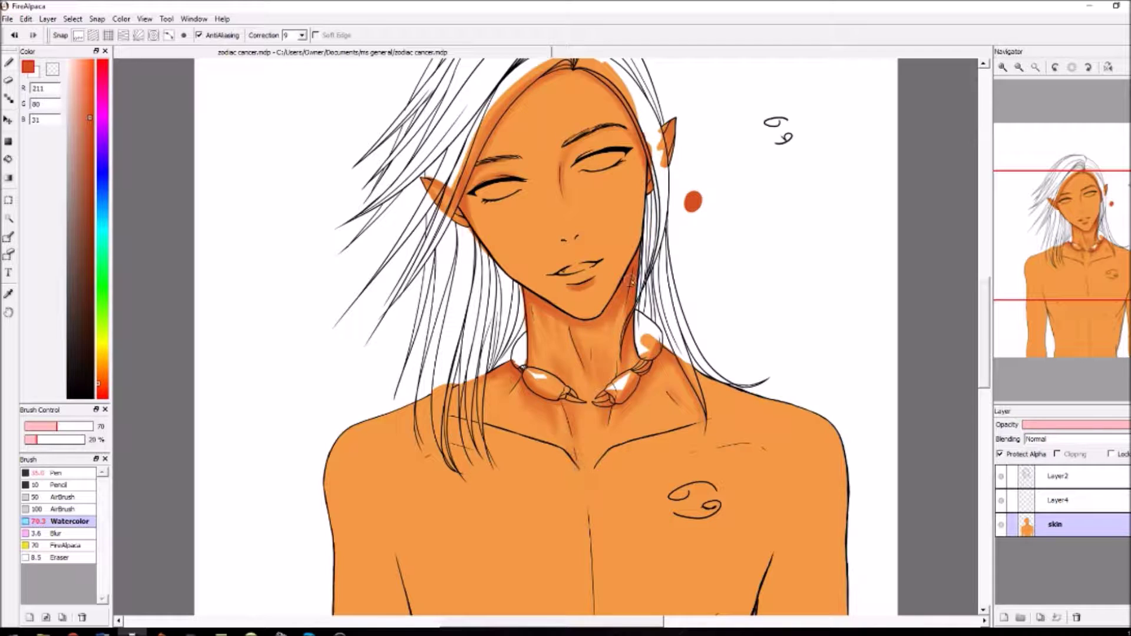
# Enlarge the Watercolor brush to 114 and shade softly beneath both collarbones.
pyautogui.click(67, 426)
pyautogui.click(75, 426)
pyautogui.moveTo(446, 444)
pyautogui.mouseDown()
pyautogui.moveTo(509, 464)
pyautogui.moveTo(424, 456)
pyautogui.mouseUp()
pyautogui.moveTo(686, 455)
pyautogui.mouseDown()
pyautogui.moveTo(765, 450)
pyautogui.moveTo(631, 464)
pyautogui.mouseUp()
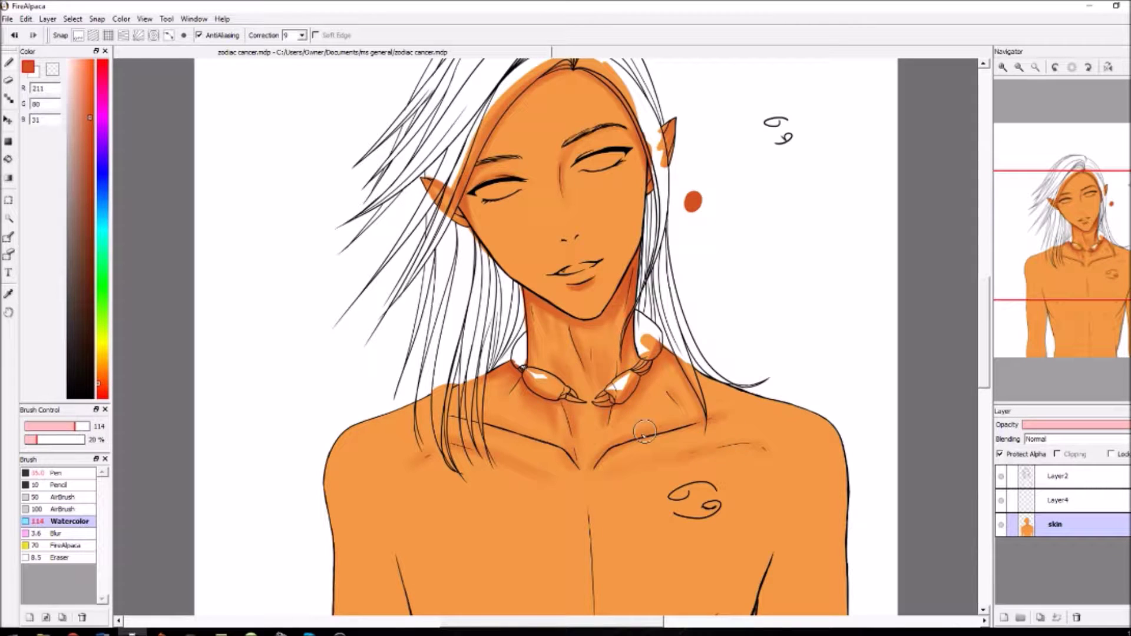
# Reduce the Watercolor brush to 29 and paint thin shadows under the hair strands falling over the shoulder.
pyautogui.moveTo(75, 426); pyautogui.dragTo(39, 425)
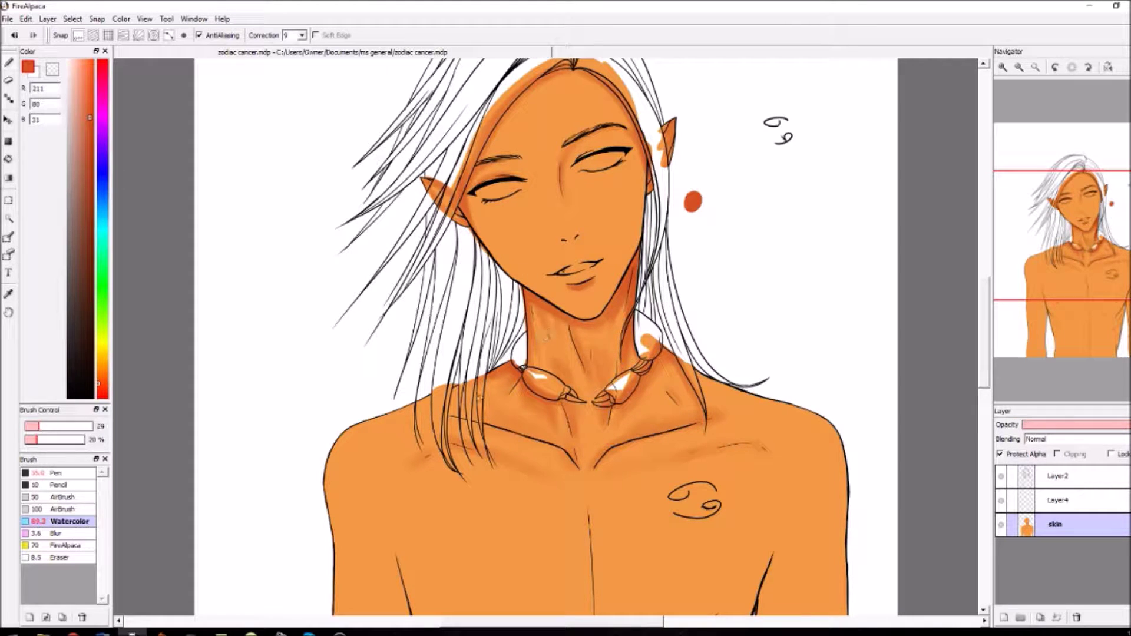
pyautogui.moveTo(481, 380); pyautogui.dragTo(482, 459)
pyautogui.moveTo(467, 382)
pyautogui.mouseDown()
pyautogui.moveTo(470, 456)
pyautogui.moveTo(450, 456)
pyautogui.moveTo(449, 423)
pyautogui.moveTo(457, 473)
pyautogui.mouseUp()
# Set the Watercolor brush size to 92 and shade along the centre line of the chest.
pyautogui.moveTo(623, 621); pyautogui.dragTo(647, 622)
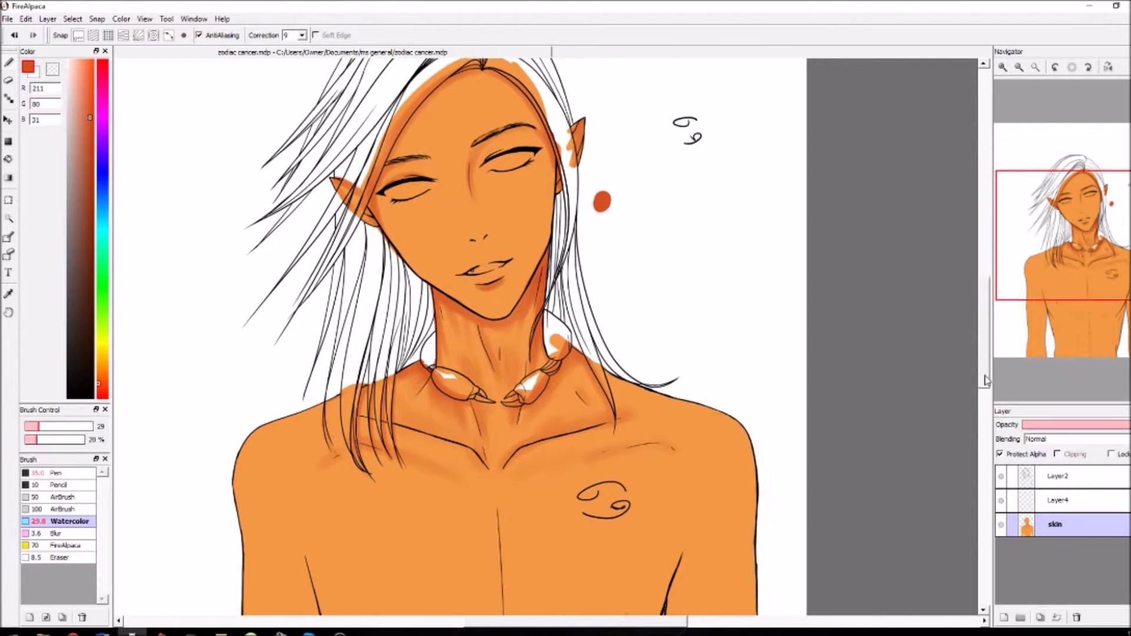
pyautogui.moveTo(984, 307); pyautogui.dragTo(1035, 328)
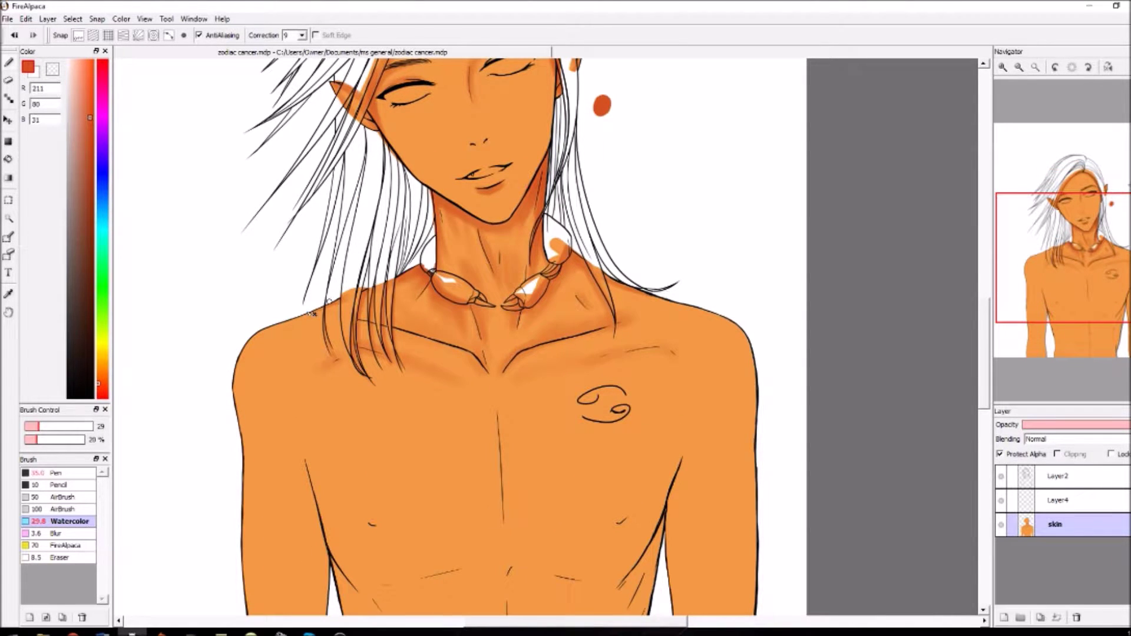
pyautogui.click(1036, 67)
pyautogui.click(43, 426)
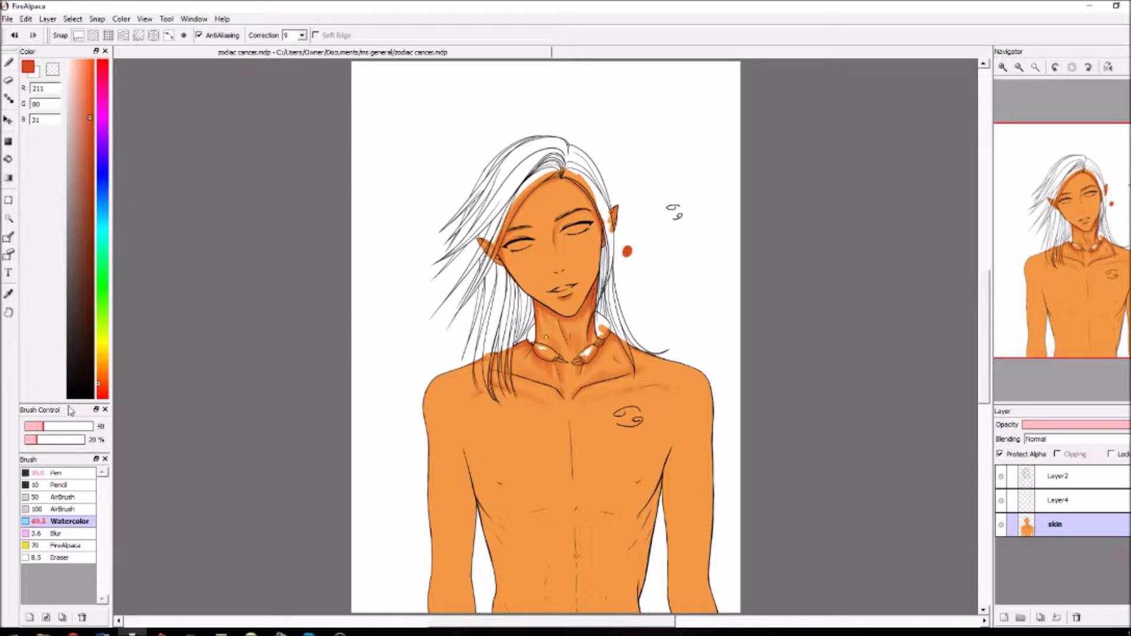
pyautogui.moveTo(43, 425); pyautogui.dragTo(70, 419)
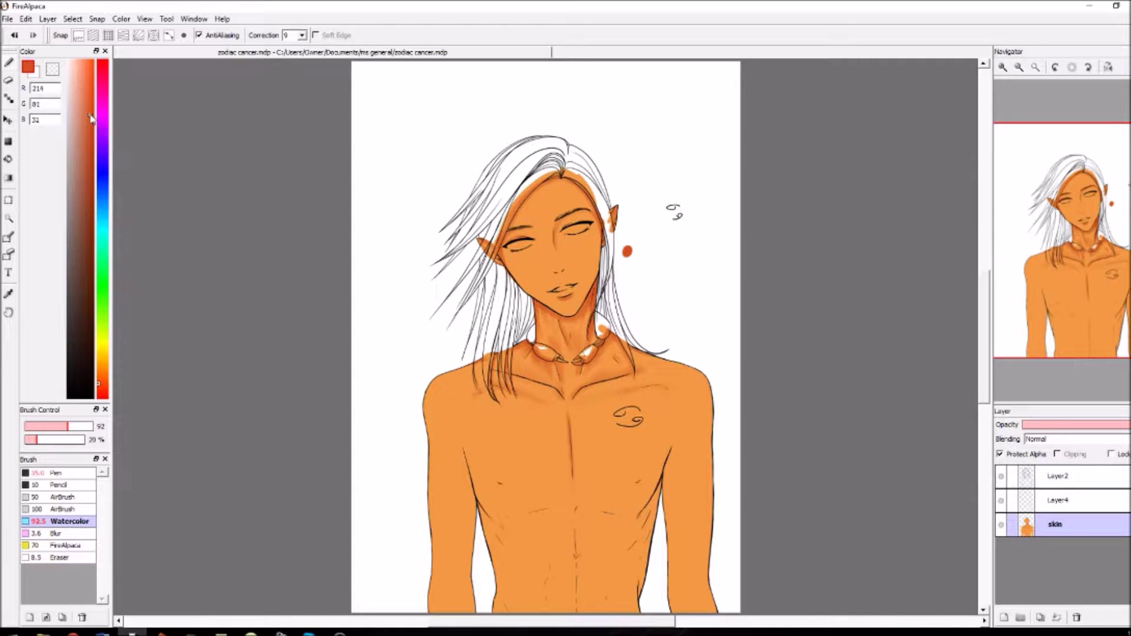
# Lighten the shading colour to R 216, G 86, B 38 and shade the inner arm, torso sides, ribs and abdomen lines.
pyautogui.scroll(-3, 572, 471)
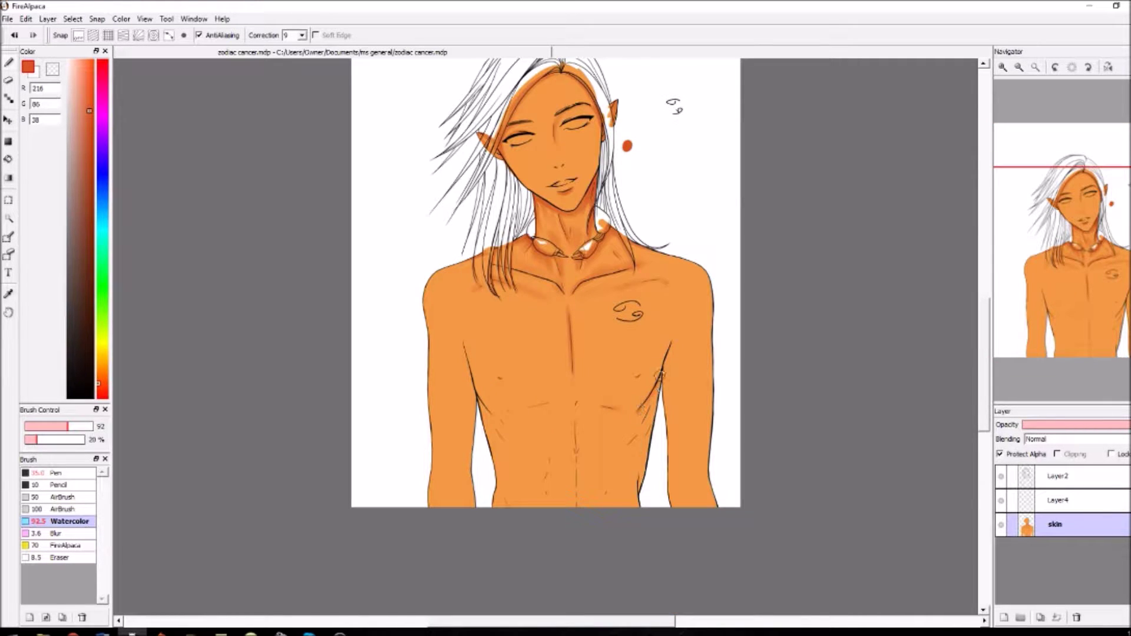
pyautogui.moveTo(665, 374); pyautogui.dragTo(671, 507)
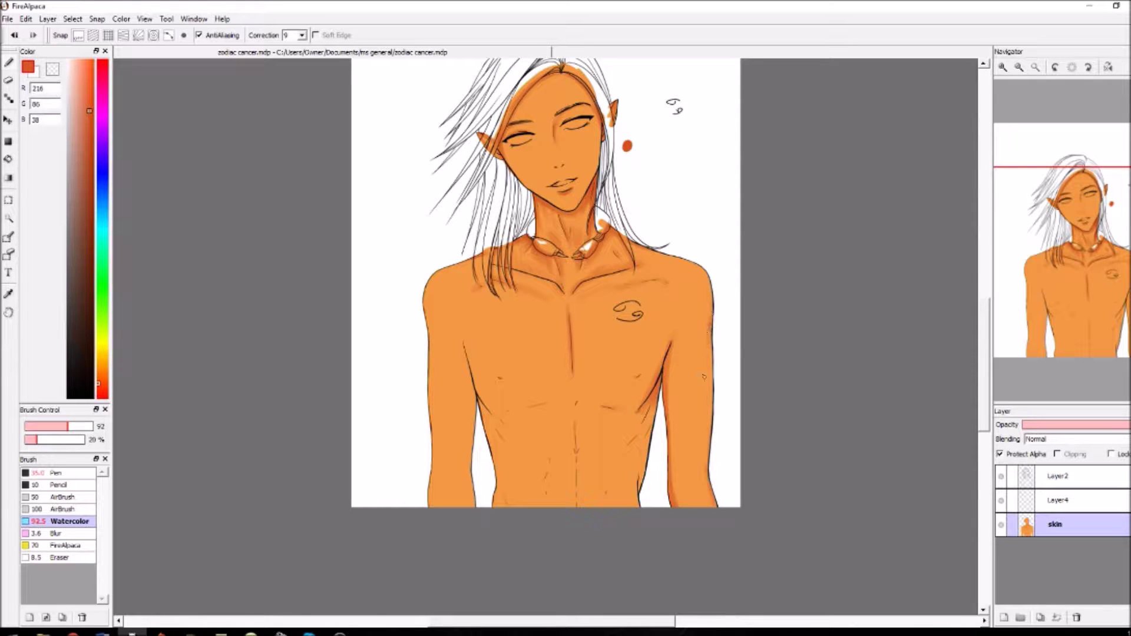
pyautogui.moveTo(658, 393)
pyautogui.mouseDown()
pyautogui.moveTo(650, 435)
pyautogui.moveTo(625, 451)
pyautogui.moveTo(639, 502)
pyautogui.mouseUp()
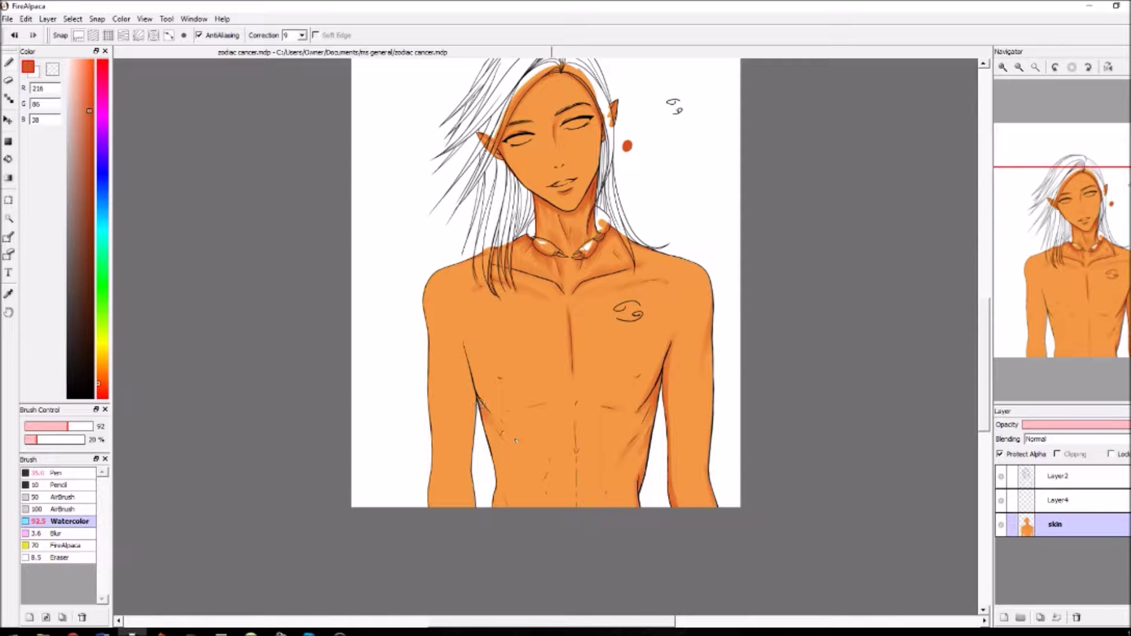
pyautogui.moveTo(505, 411); pyautogui.dragTo(558, 403)
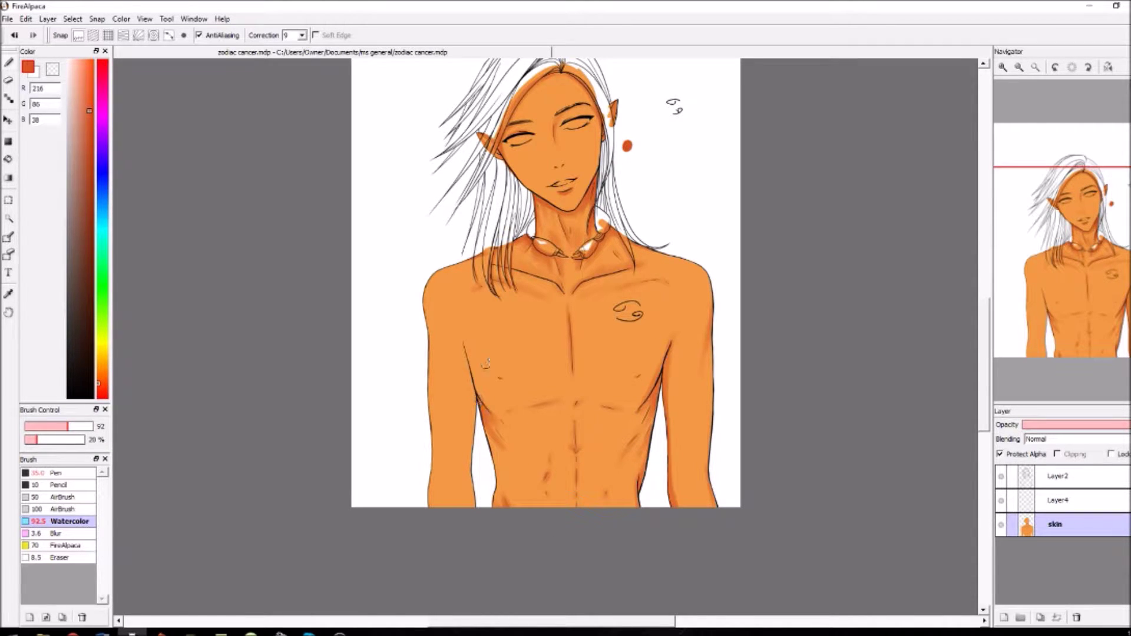
# Shade the armpit crease and the inner edges of both arms with the Watercolor brush.
pyautogui.moveTo(463, 356); pyautogui.dragTo(472, 443)
pyautogui.moveTo(474, 383); pyautogui.dragTo(474, 507)
pyautogui.moveTo(470, 451); pyautogui.dragTo(463, 540)
pyautogui.moveTo(667, 419); pyautogui.dragTo(675, 496)
# Enlarge the Watercolor brush to 130 and shade the outer upper arms and the nipples.
pyautogui.press(']')
pyautogui.press(']')
pyautogui.press(']')
pyautogui.press(']')
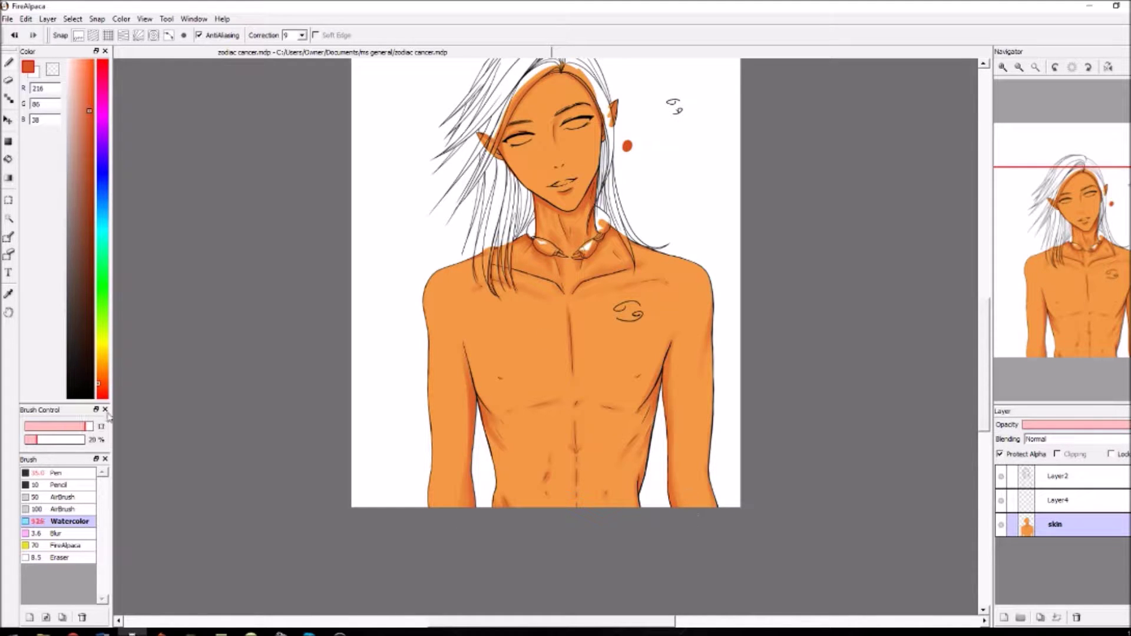
pyautogui.scroll(2, 711, 227)
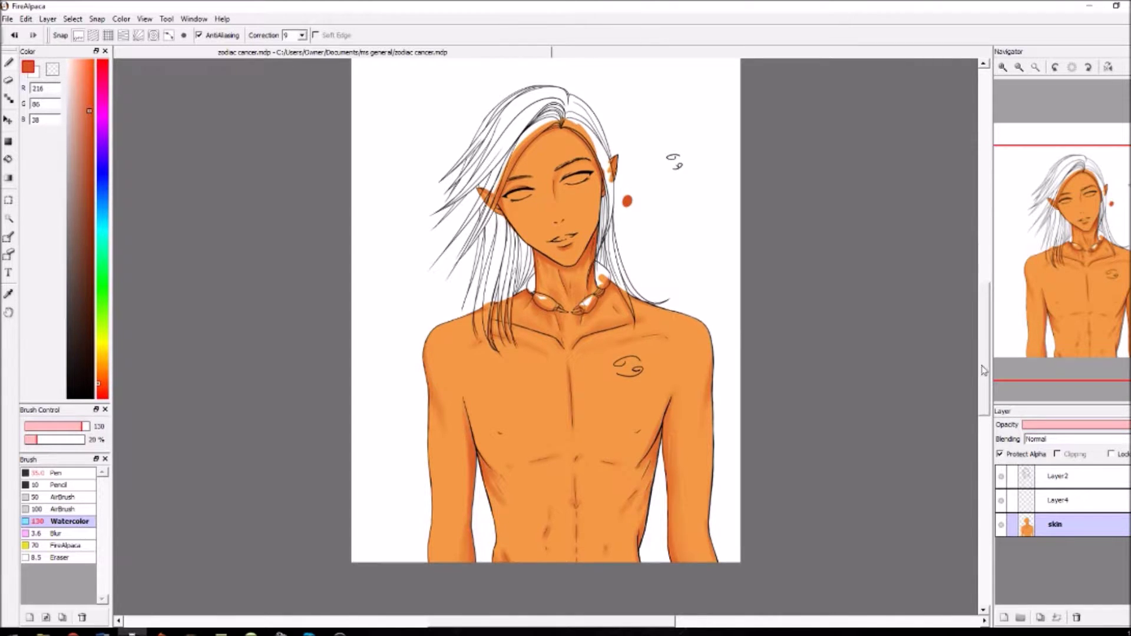
pyautogui.scroll(2, 707, 365)
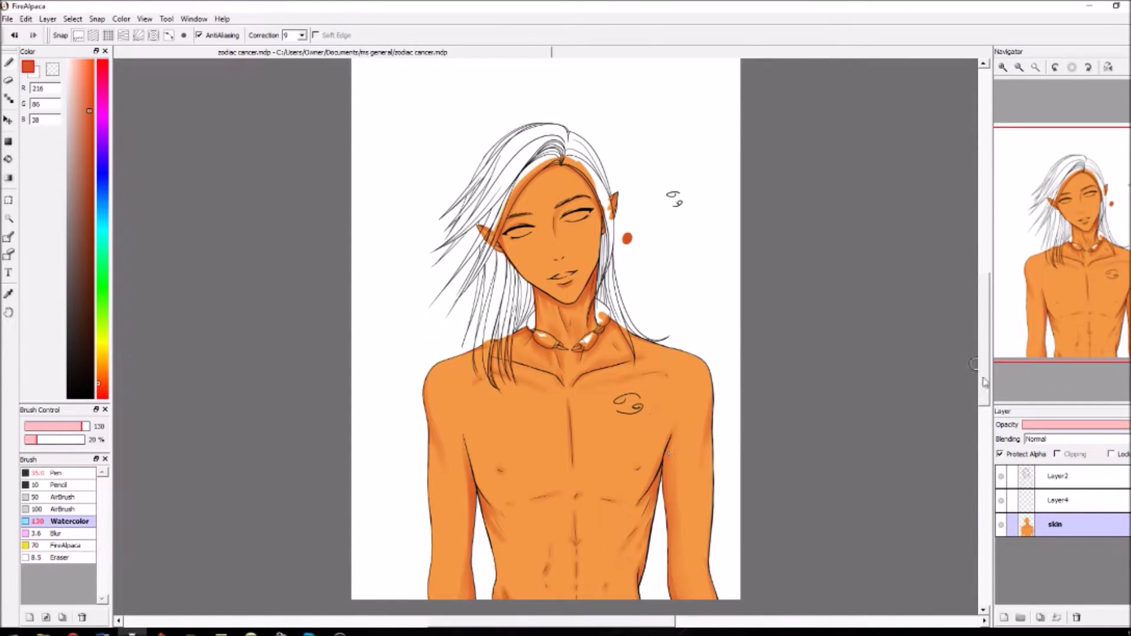
# Colour the lips on the skin layer with the Pen at size 16 in R 225, G 107, B 64.
pyautogui.moveTo(984, 380); pyautogui.dragTo(983, 364)
pyautogui.click(1002, 67)
pyautogui.click(1003, 67)
pyautogui.click(63, 474)
pyautogui.click(86, 104)
pyautogui.moveTo(86, 105); pyautogui.dragTo(86, 100)
pyautogui.click(33, 426)
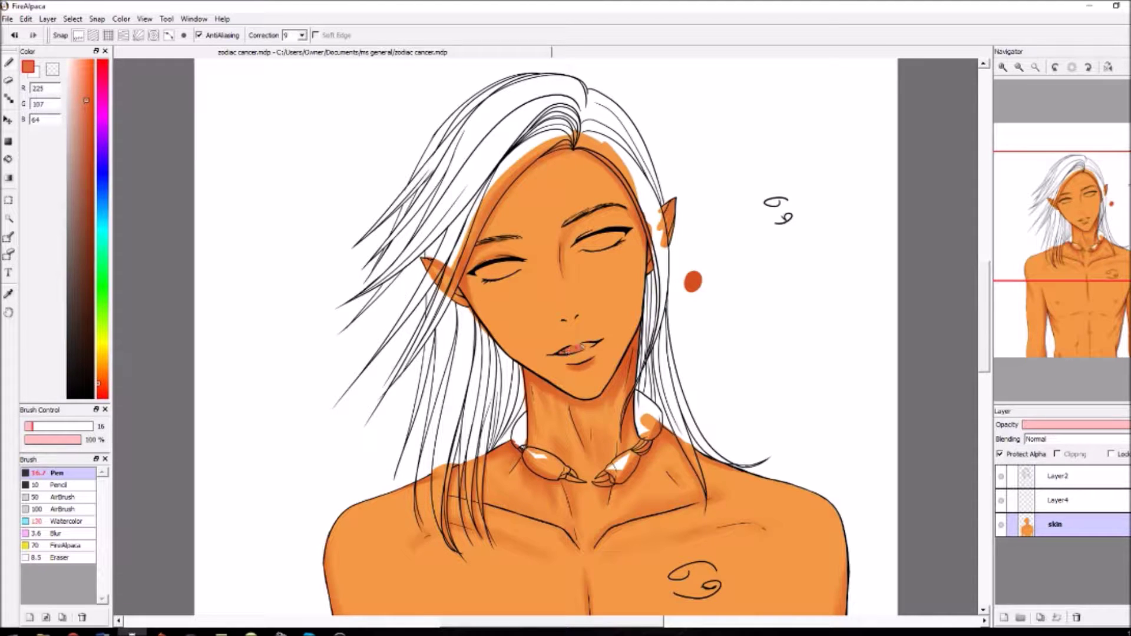
# Sample the red-orange swatch and shade the nose with the Watercolor brush, raising its size from 65 to 87.
pyautogui.keyDown('alt'); pyautogui.click(693, 281); pyautogui.keyUp('alt')
pyautogui.moveTo(40, 426); pyautogui.dragTo(49, 423)
pyautogui.click(72, 509)
pyautogui.click(70, 521)
pyautogui.press('[')
pyautogui.press('[')
pyautogui.press('[')
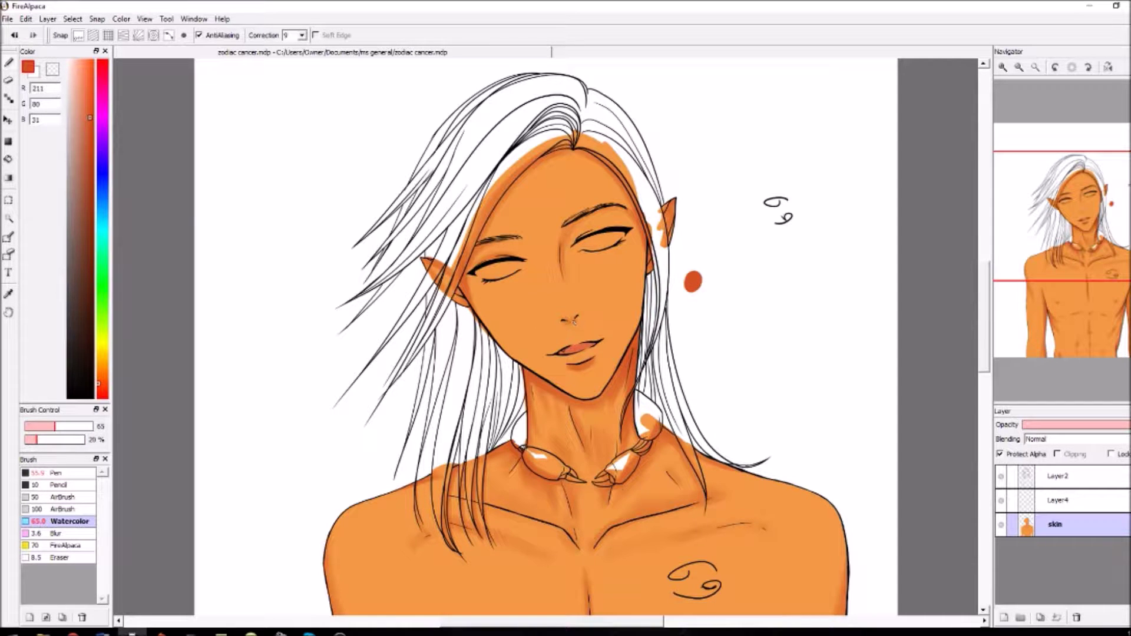
pyautogui.press(']')
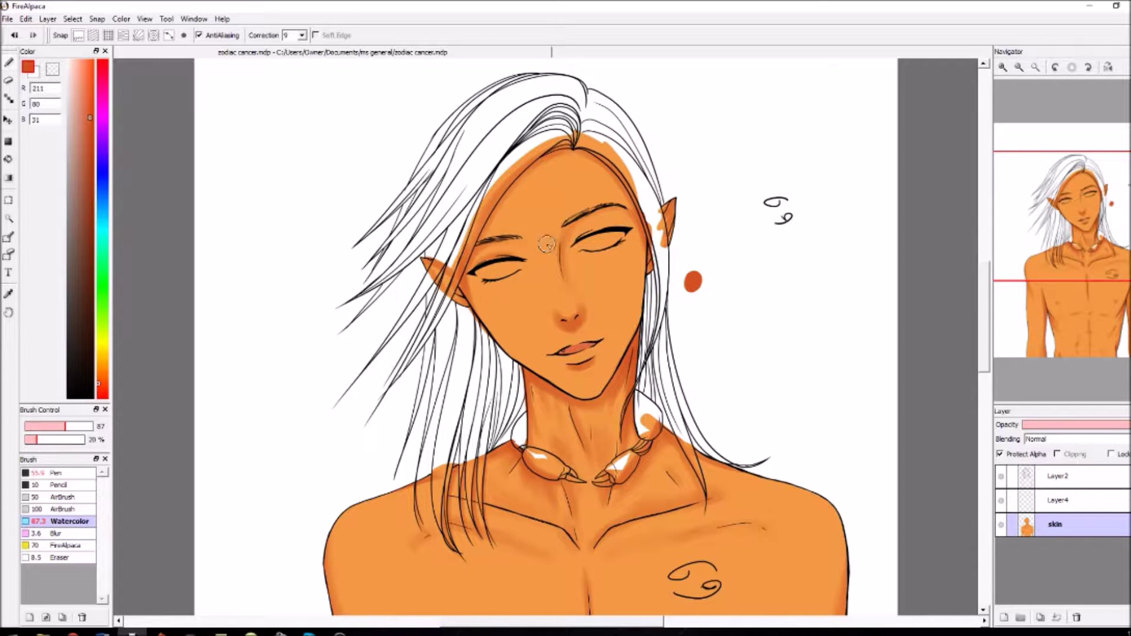
# Set the colour to R 225, G 107, B 64 and tint the nipples with the Watercolor brush.
pyautogui.moveTo(984, 364); pyautogui.dragTo(984, 390)
pyautogui.click(8, 294)
pyautogui.click(87, 99)
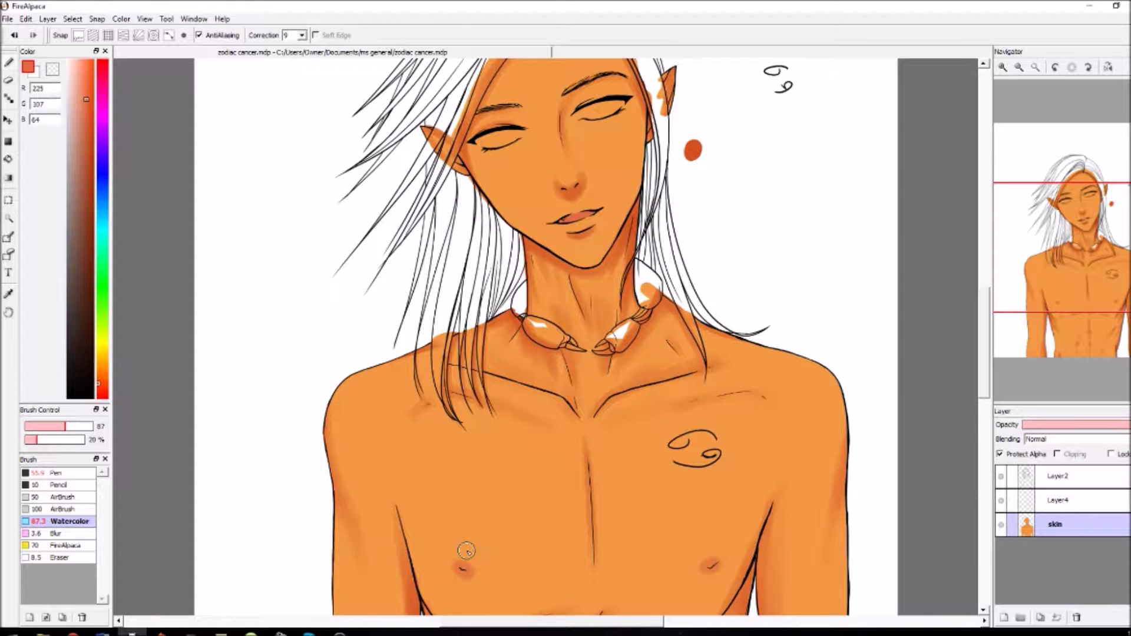
# Draw the irises in both eyes on Layer4 with the Pen in black.
pyautogui.click(1035, 67)
pyautogui.click(1003, 67)
pyautogui.click(1002, 67)
pyautogui.click(1003, 67)
pyautogui.moveTo(983, 382); pyautogui.dragTo(983, 366)
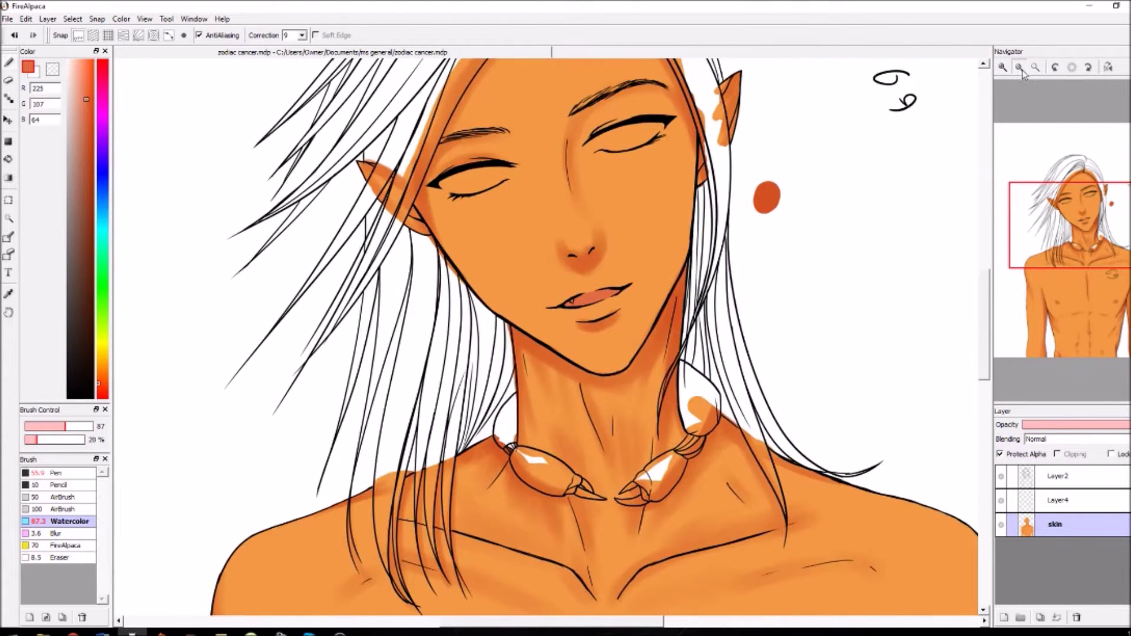
pyautogui.click(1019, 68)
pyautogui.click(1019, 67)
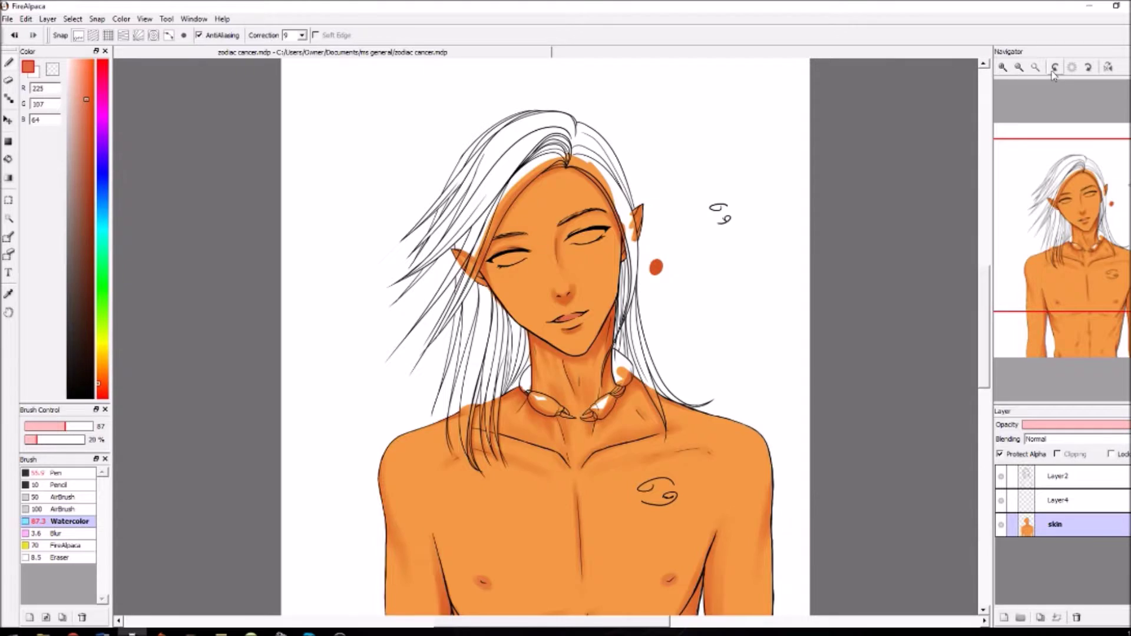
pyautogui.click(1080, 501)
pyautogui.click(1002, 67)
pyautogui.click(74, 385)
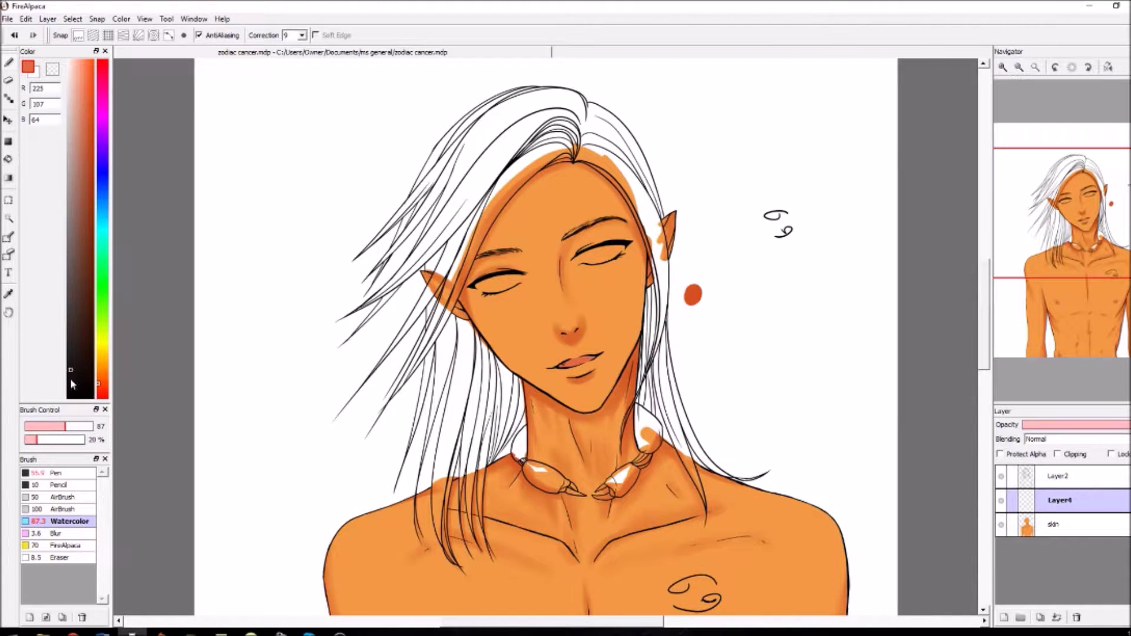
pyautogui.click(56, 472)
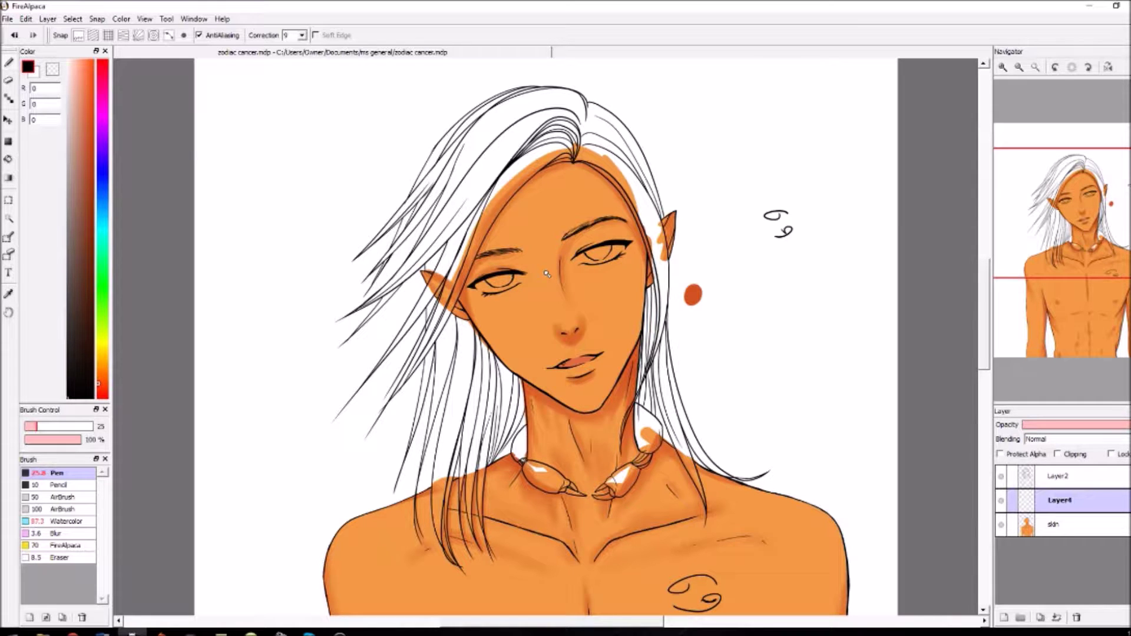
# Airbrush soft highlights along the nose and face on the skin layer, using a lighter sampled skin orange and brush size 99.
pyautogui.click(1087, 524)
pyautogui.click(8, 294)
pyautogui.click(567, 284)
pyautogui.click(83, 73)
pyautogui.click(9, 63)
pyautogui.click(62, 496)
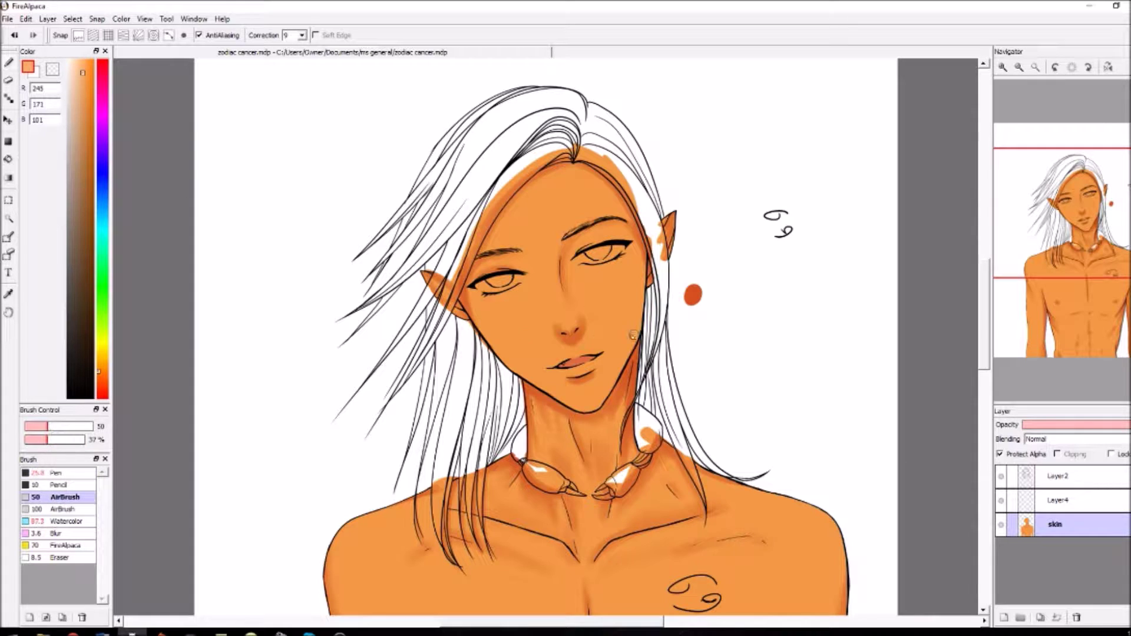
pyautogui.moveTo(62, 426); pyautogui.dragTo(74, 419)
pyautogui.click(15, 36)
pyautogui.click(9, 294)
pyautogui.keyDown('alt'); pyautogui.click(613, 301); pyautogui.keyUp('alt')
# Airbrush soft highlights over the shoulders, chest and arms in R 244, G 165, B 90.
pyautogui.scroll(-1, 645, 195)
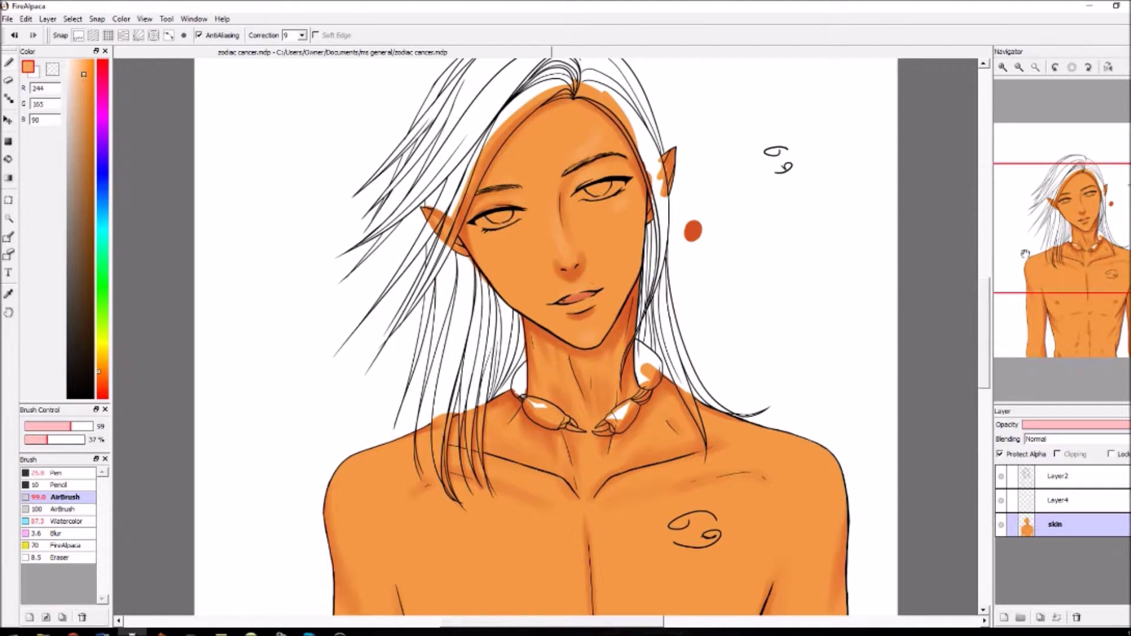
pyautogui.scroll(-1, 648, 259)
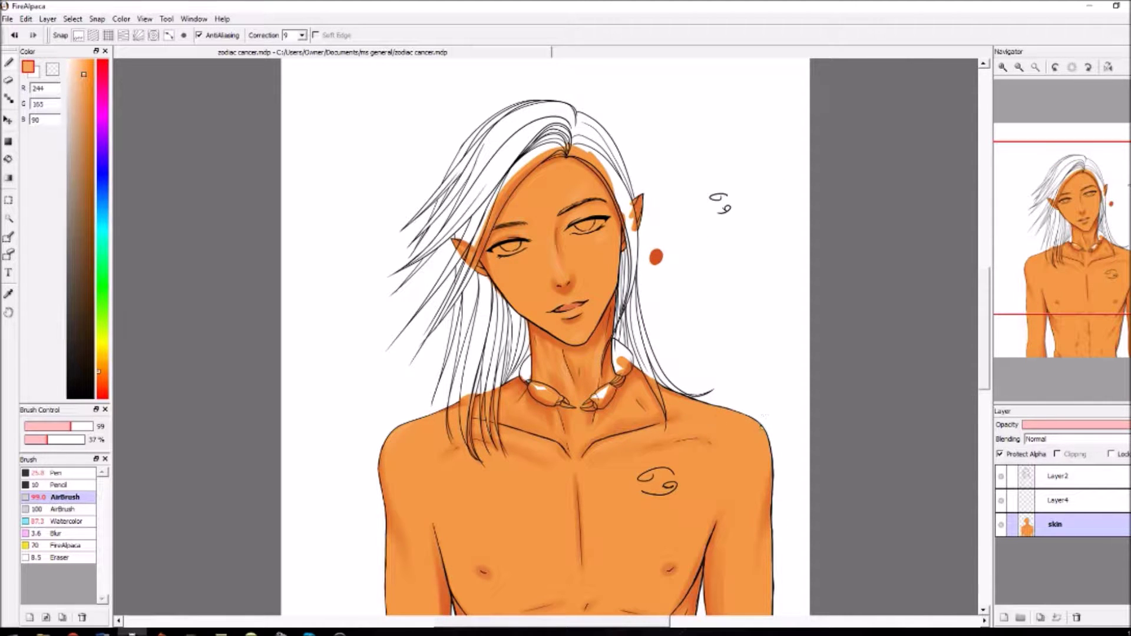
pyautogui.scroll(-3, 764, 434)
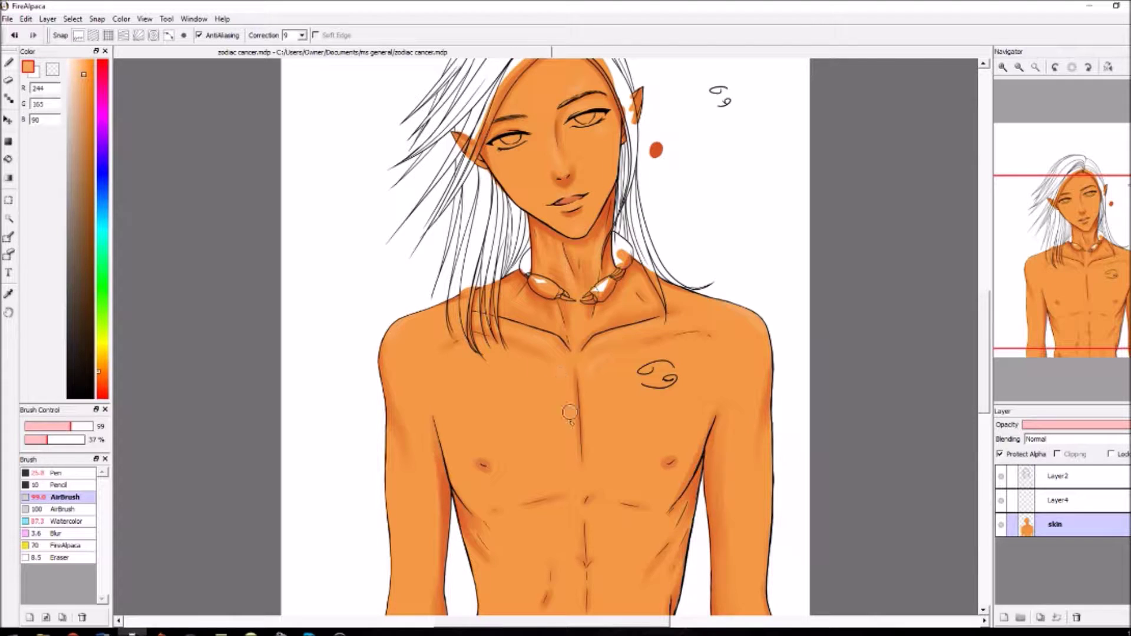
pyautogui.scroll(-2, 461, 446)
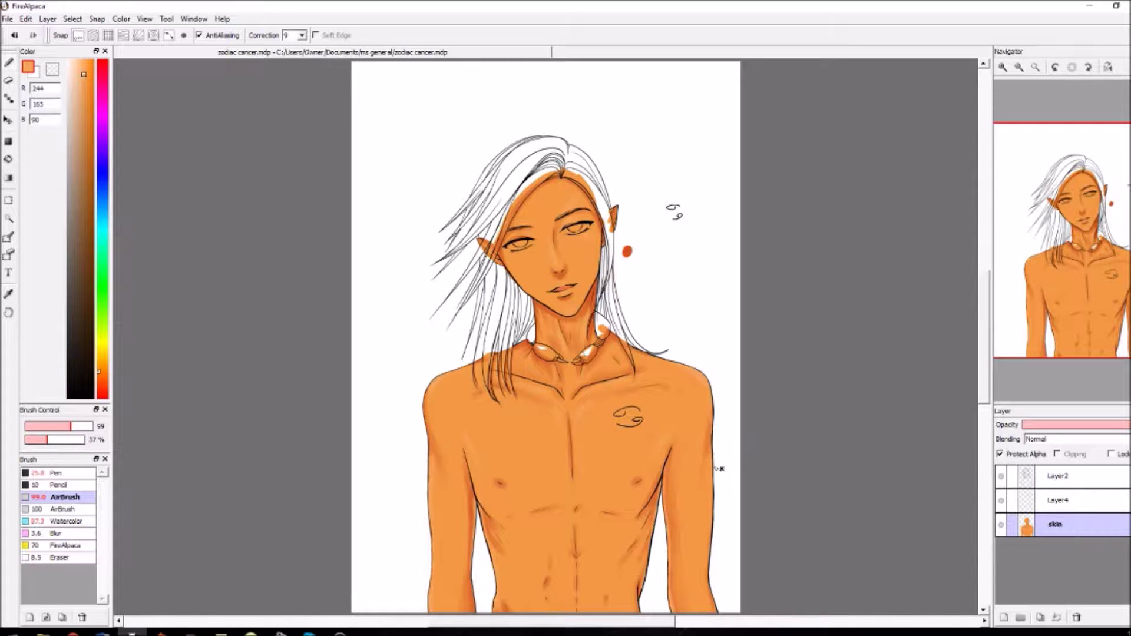
# Airbrush lighter highlights along the outer edges of both arms in R 247, G 175, B 107 with brush size 63.
pyautogui.moveTo(716, 580); pyautogui.dragTo(717, 609)
pyautogui.click(82, 69)
pyautogui.click(55, 426)
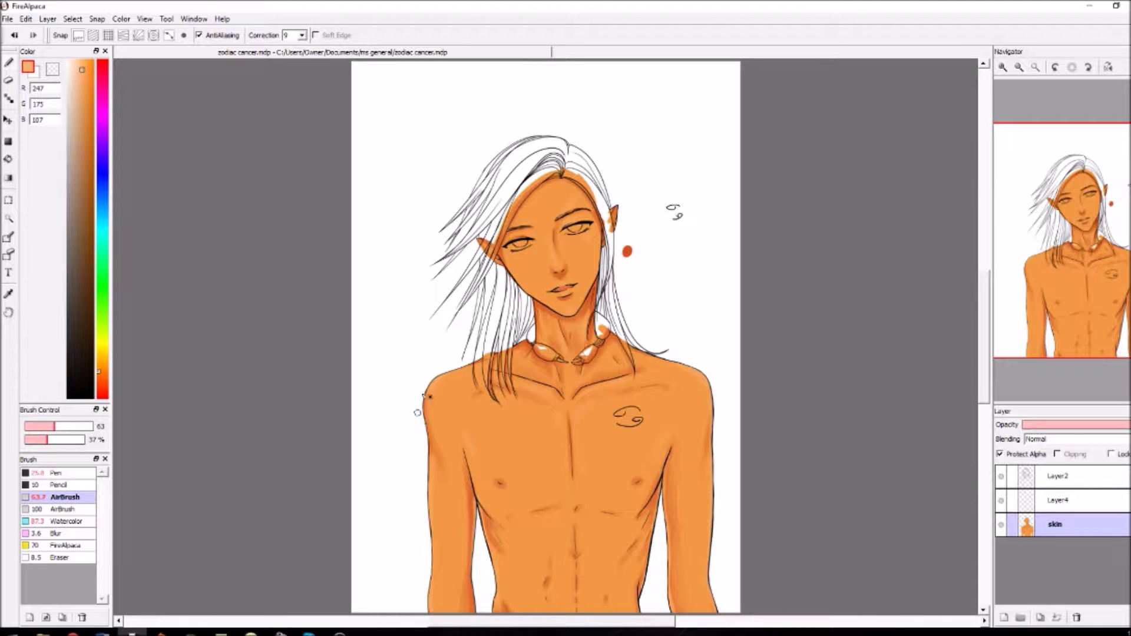
pyautogui.moveTo(429, 421); pyautogui.dragTo(434, 560)
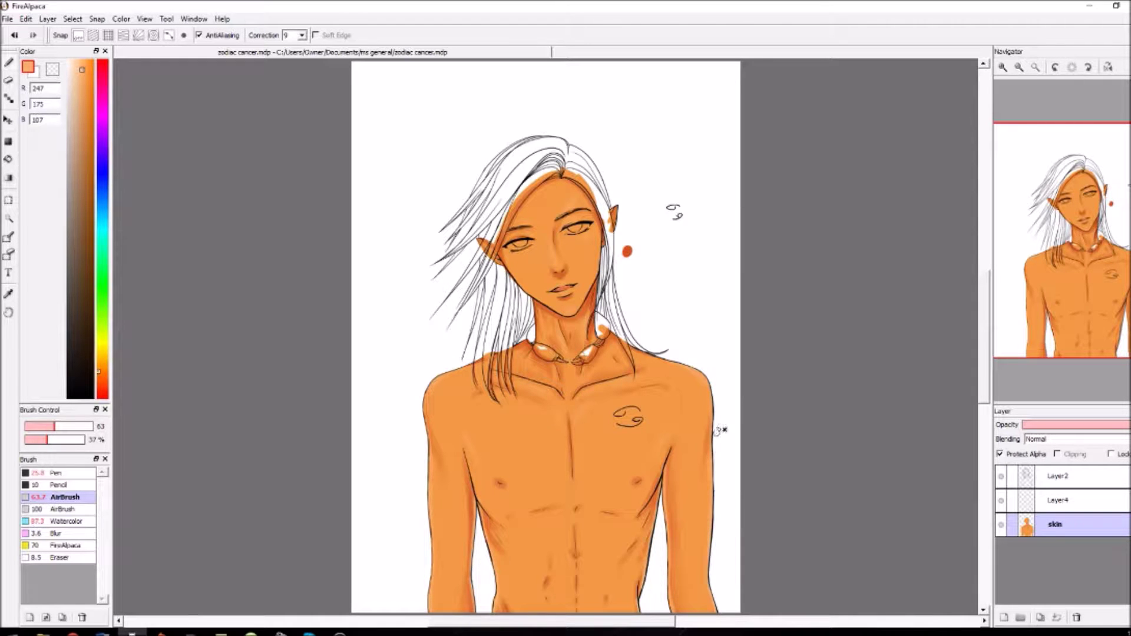
# Examine the face and torso up close, and check the line art by hiding and reshowing the skin layer and Layer4.
pyautogui.click(1000, 68)
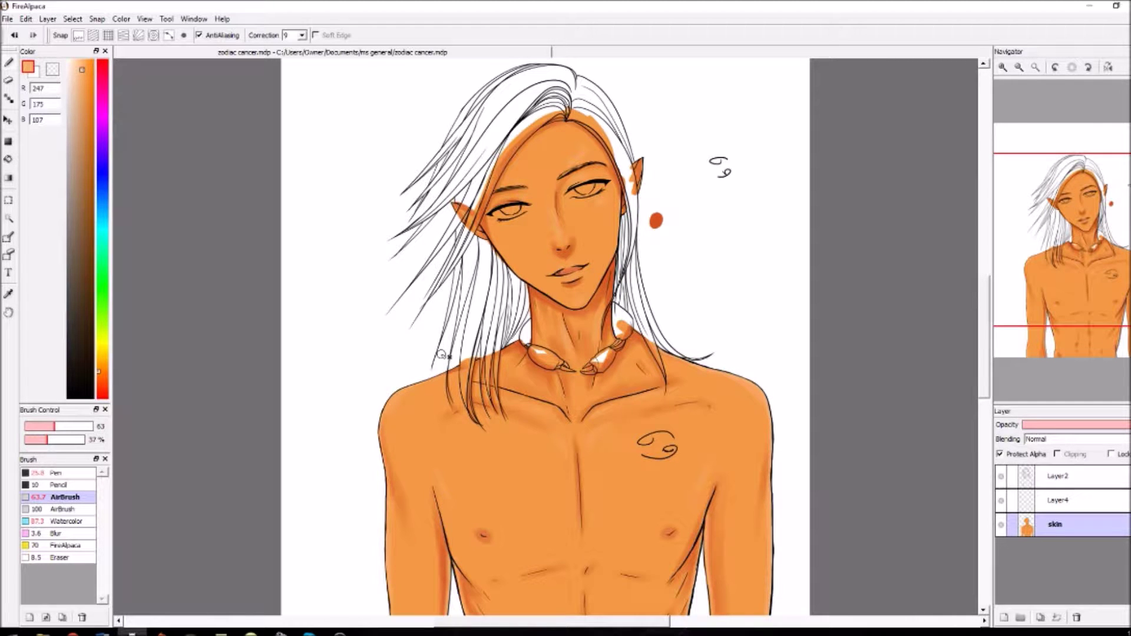
pyautogui.hotkey('ctrl', '+')
pyautogui.scroll(2, 563, 291)
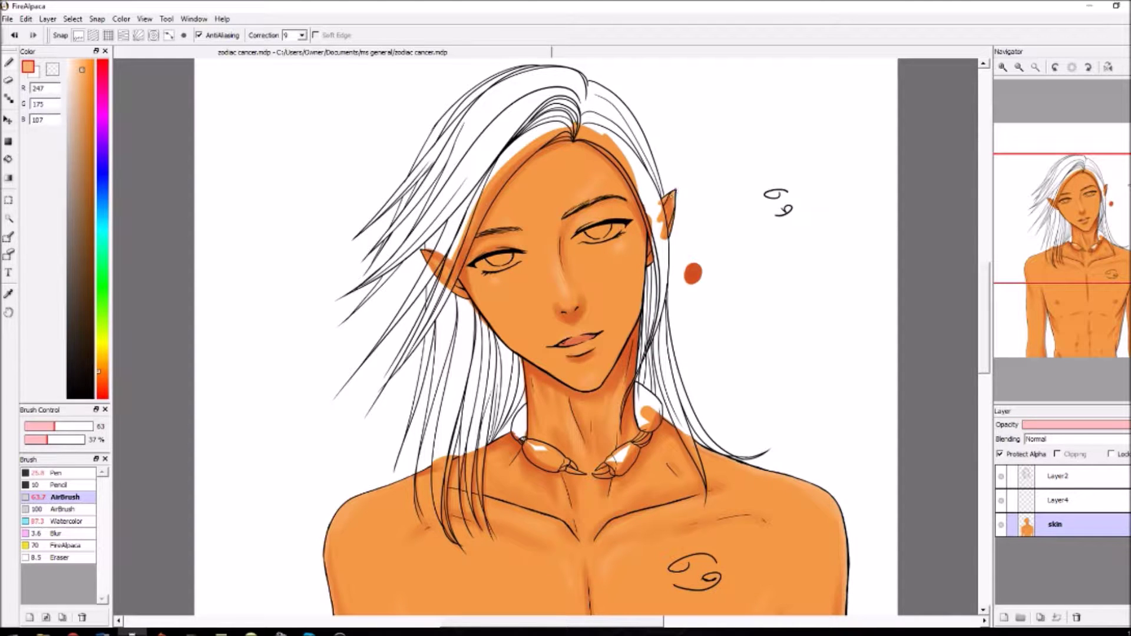
pyautogui.click(1095, 476)
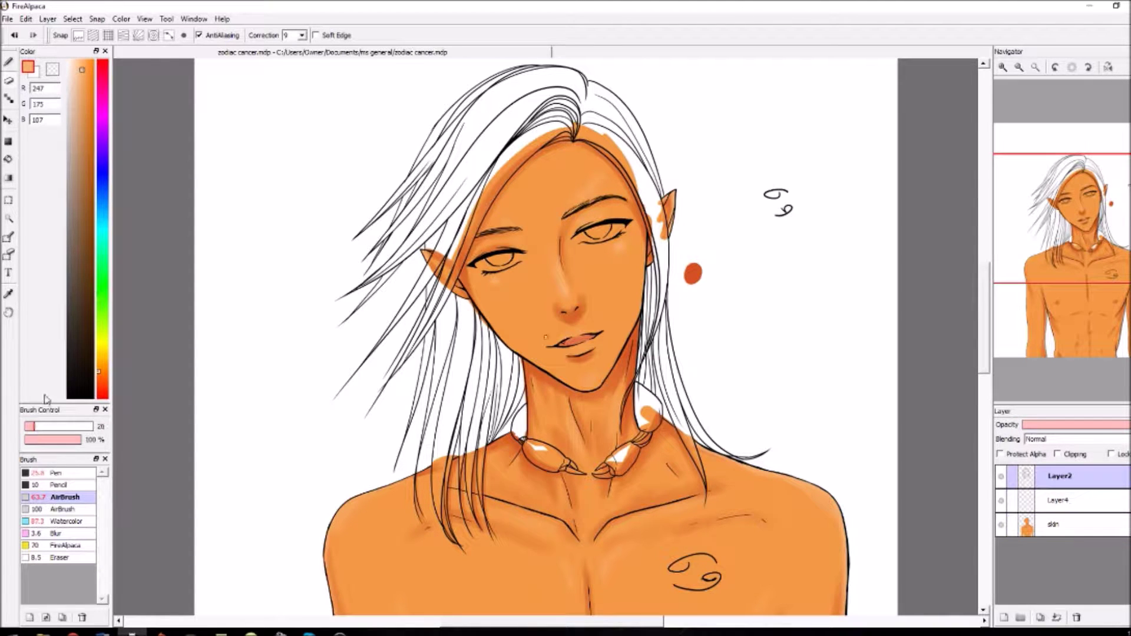
pyautogui.click(1035, 67)
pyautogui.click(1001, 525)
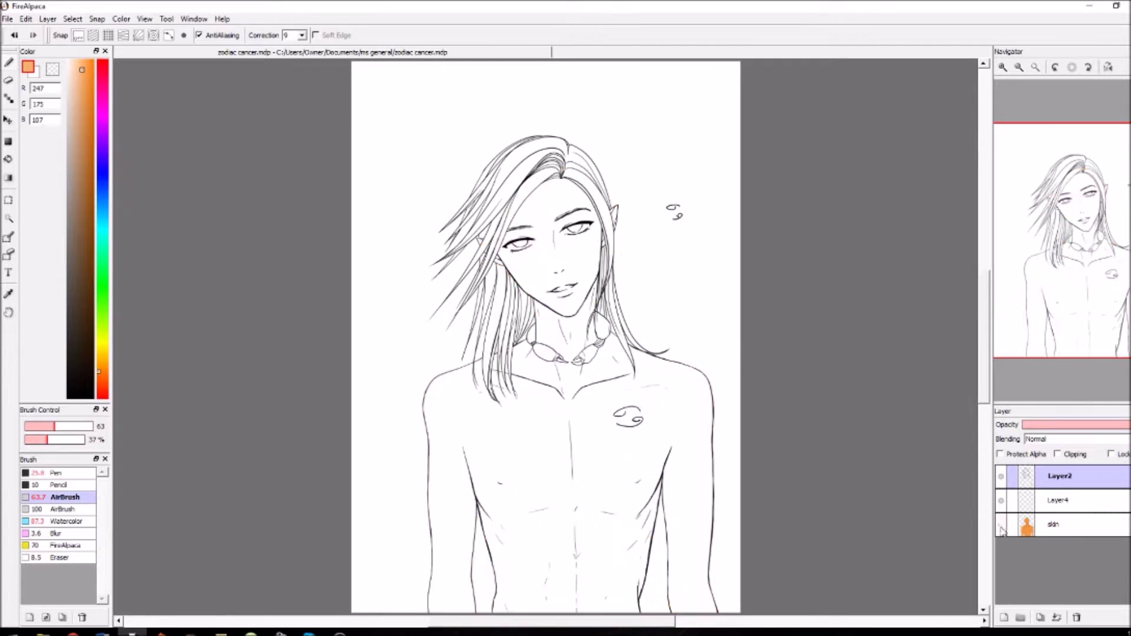
pyautogui.click(1001, 525)
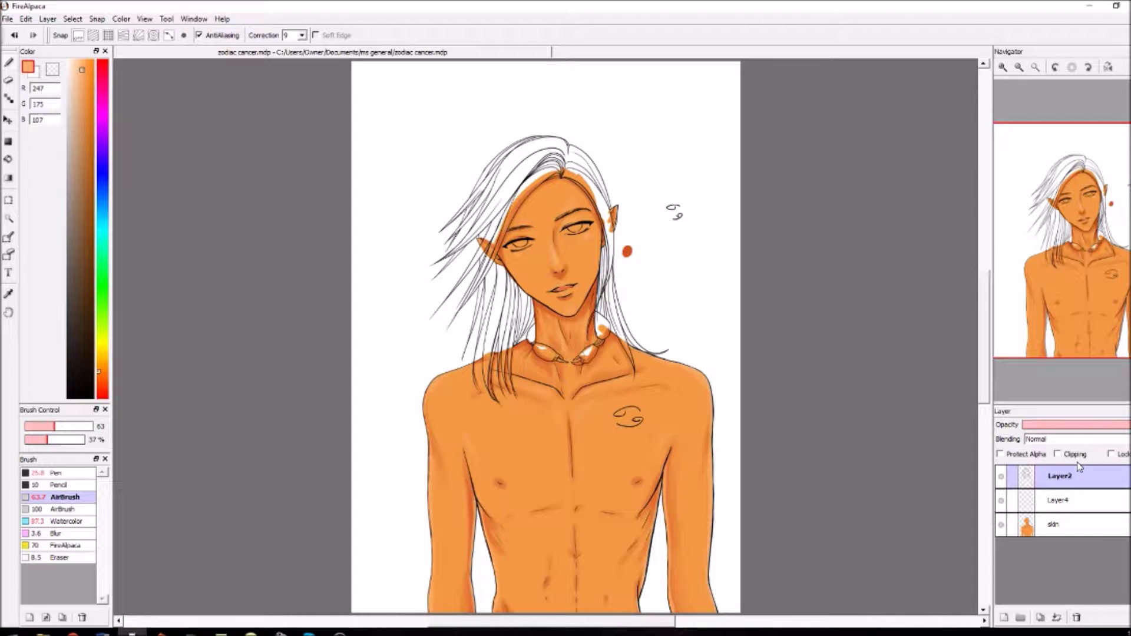
pyautogui.click(1060, 500)
pyautogui.click(1001, 501)
pyautogui.click(1001, 500)
pyautogui.click(1001, 501)
pyautogui.click(1001, 501)
pyautogui.click(1003, 67)
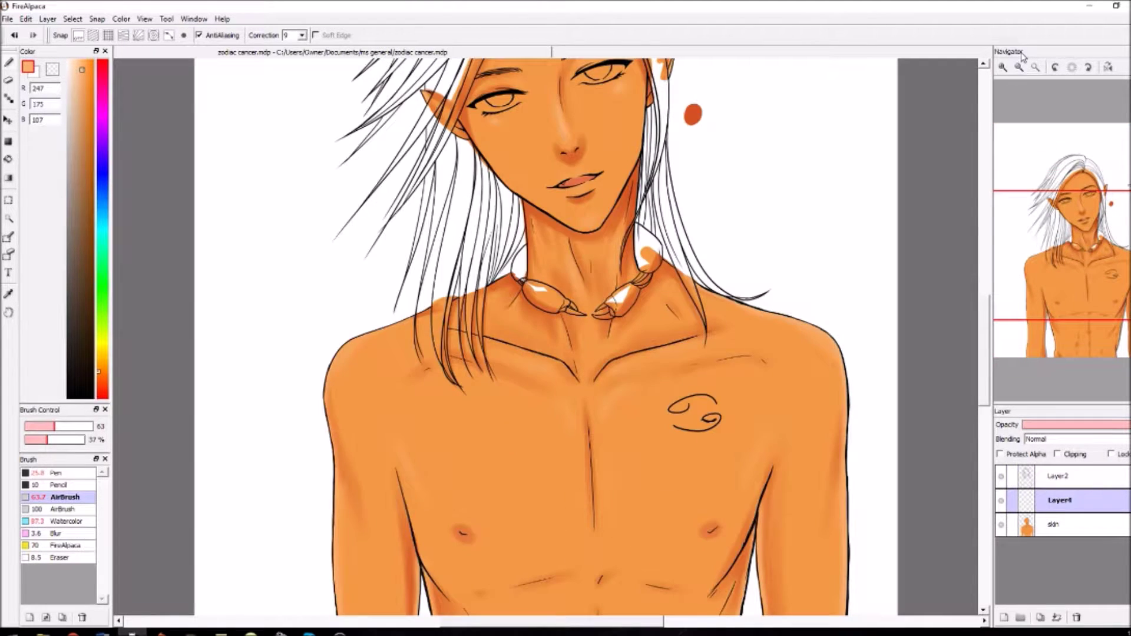
pyautogui.hotkey('alt', 'Tab')
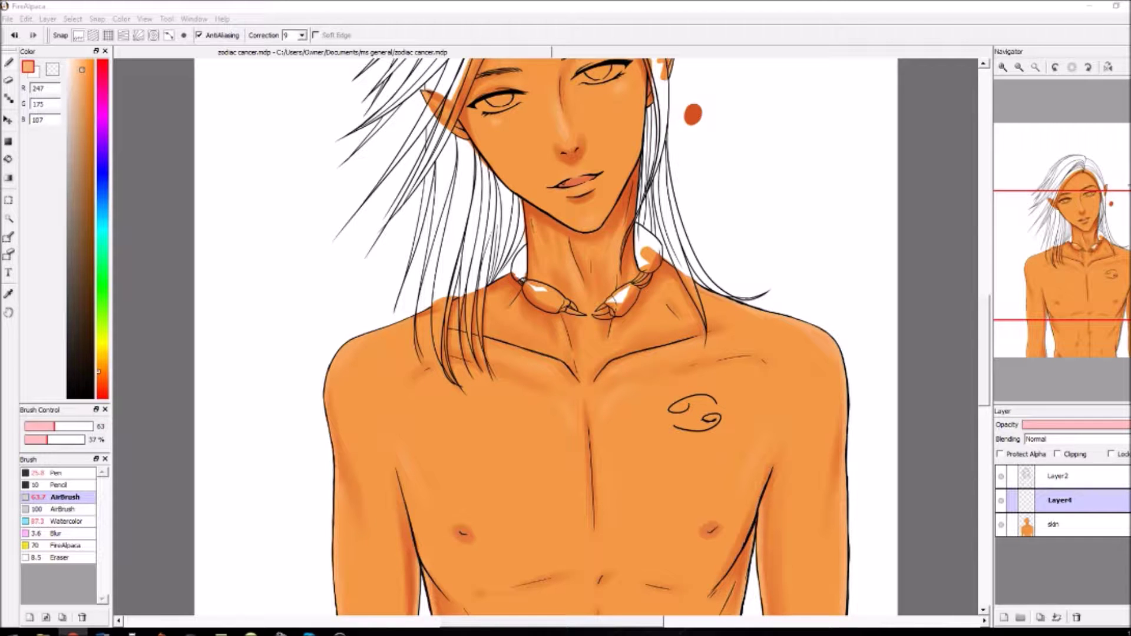
# Erase the black sketched Cancer symbol from the chest.
pyautogui.click(9, 80)
pyautogui.moveTo(698, 405)
pyautogui.mouseDown()
pyautogui.moveTo(674, 406)
pyautogui.moveTo(713, 401)
pyautogui.moveTo(721, 429)
pyautogui.mouseUp()
pyautogui.click(340, 632)
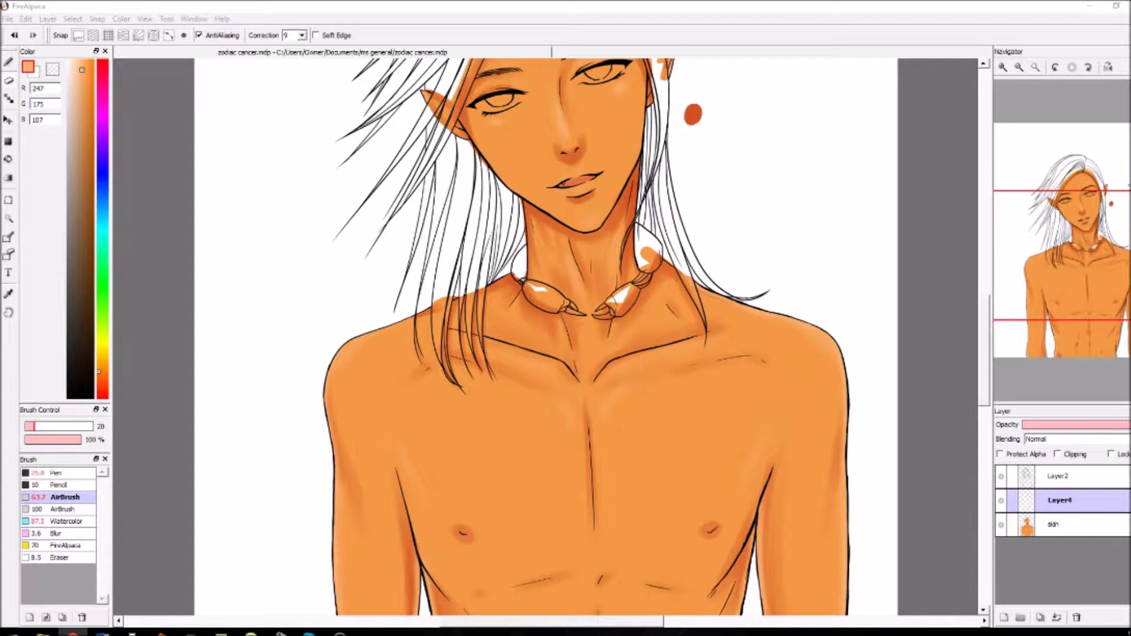
# Draw the upper half of the Cancer symbol on the chest with the size 25 Pen in light blue R 161, G 228, B 255 on Layer4.
pyautogui.click(102, 229)
pyautogui.click(83, 70)
pyautogui.click(98, 213)
pyautogui.moveTo(84, 72); pyautogui.dragTo(77, 60)
pyautogui.click(14, 36)
pyautogui.click(73, 473)
pyautogui.moveTo(659, 422)
pyautogui.mouseDown()
pyautogui.moveTo(661, 434)
pyautogui.moveTo(669, 420)
pyautogui.mouseUp()
pyautogui.click(659, 431)
pyautogui.click(9, 80)
pyautogui.click(9, 63)
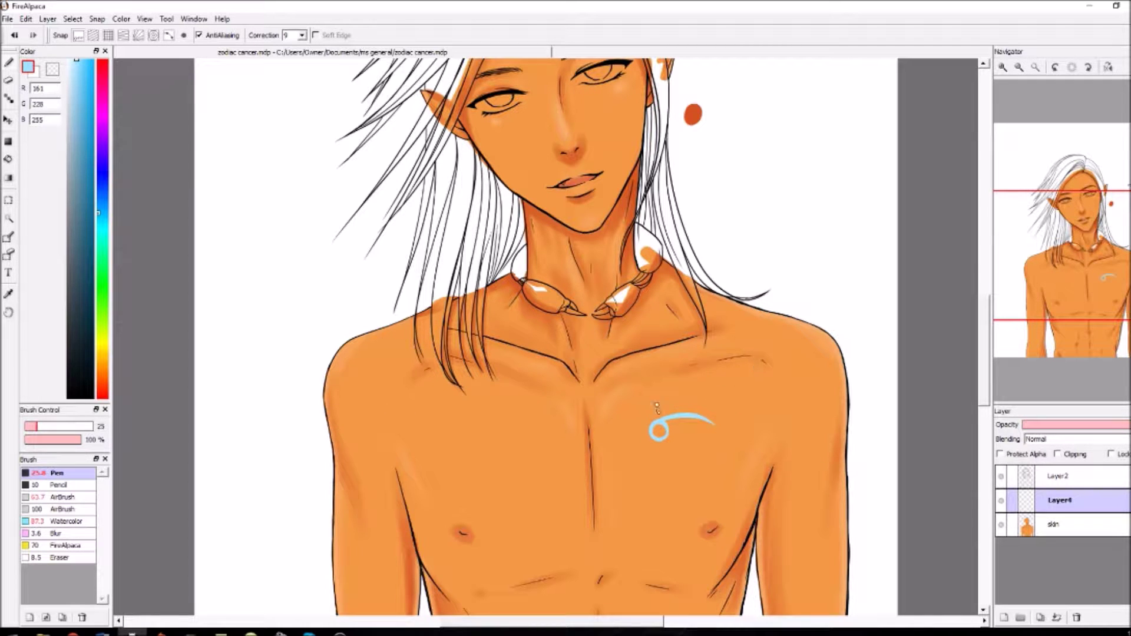
# Enclose the half symbol on the chest in a rectangular selection and copy it onto a new layer.
pyautogui.press('e')
pyautogui.click(9, 200)
pyautogui.moveTo(634, 394); pyautogui.dragTo(747, 466)
pyautogui.click(73, 19)
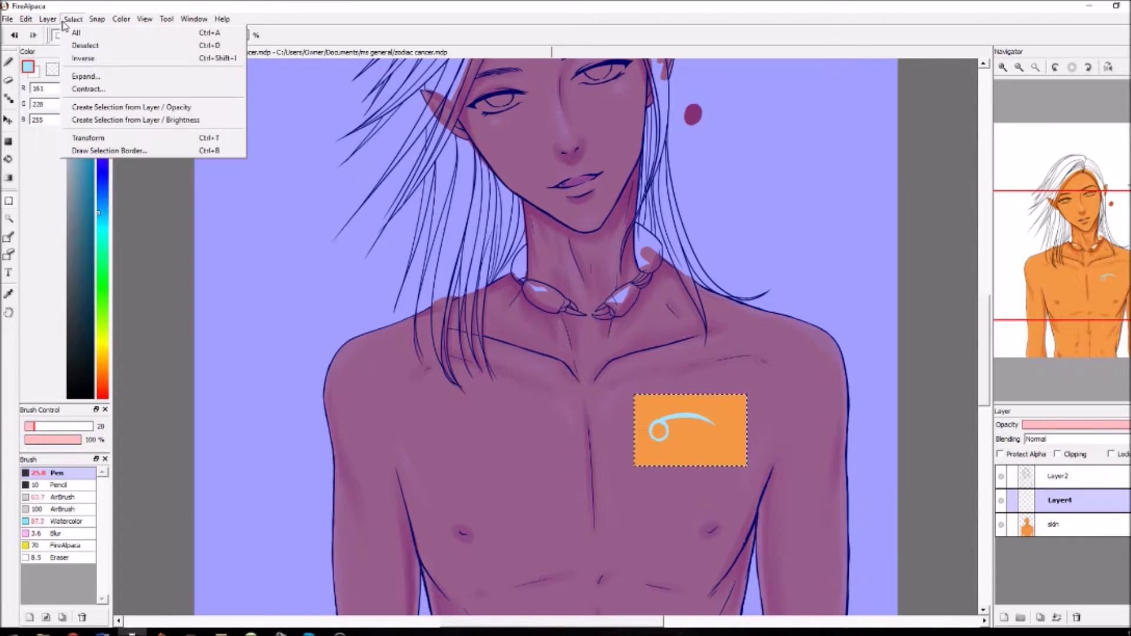
pyautogui.click(40, 90)
# Rotate the copied half symbol upside down with Transform, place it beneath the first half and clear the selection.
pyautogui.click(73, 19)
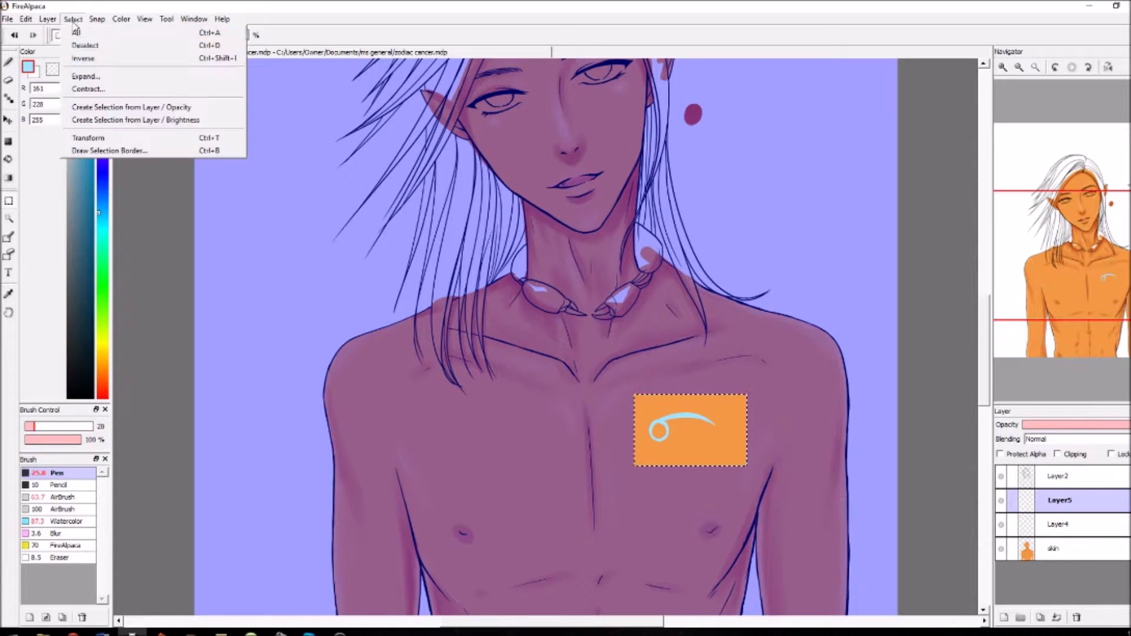
pyautogui.click(76, 139)
pyautogui.moveTo(707, 420); pyautogui.dragTo(723, 447)
pyautogui.moveTo(772, 412)
pyautogui.mouseDown()
pyautogui.moveTo(666, 497)
pyautogui.moveTo(643, 486)
pyautogui.mouseUp()
pyautogui.moveTo(739, 457); pyautogui.dragTo(711, 445)
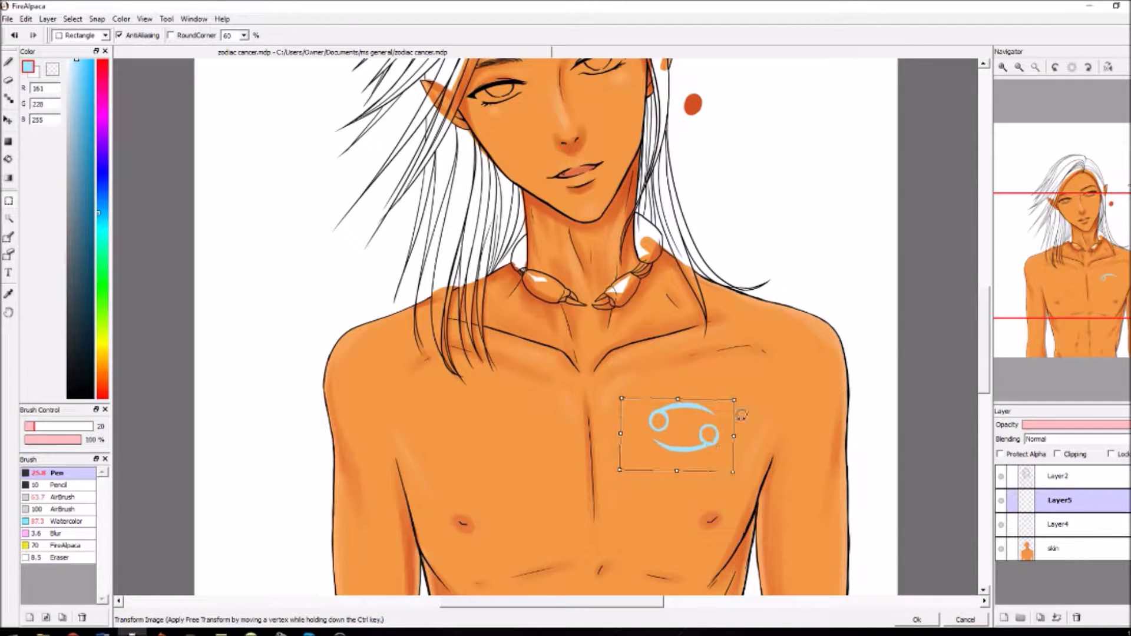
pyautogui.click(916, 620)
pyautogui.click(72, 19)
pyautogui.click(91, 39)
pyautogui.click(73, 633)
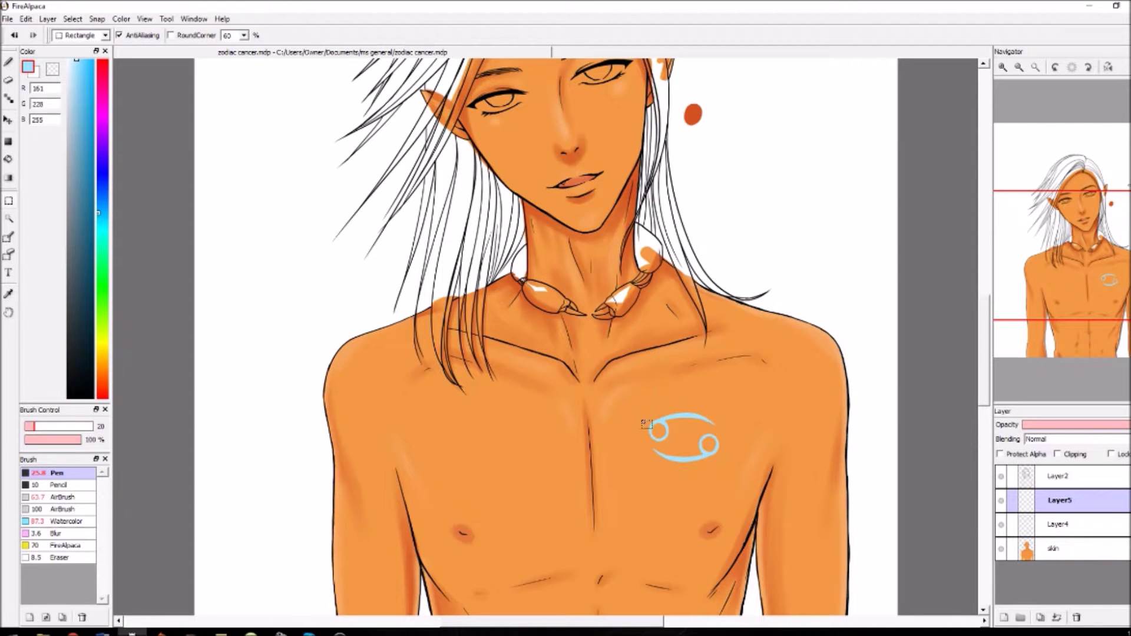
# Reselect the symbol and adjust the lower half on Layer5 and the upper half on Layer4 with Transform, then deselect.
pyautogui.moveTo(641, 408); pyautogui.dragTo(744, 486)
pyautogui.click(73, 19)
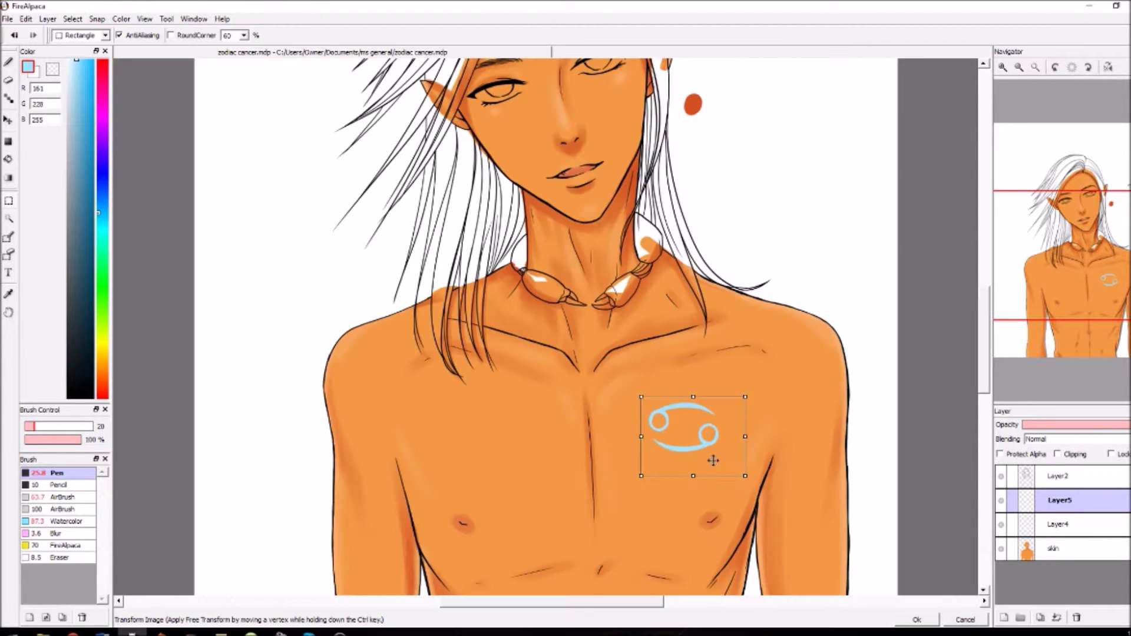
pyautogui.moveTo(713, 460); pyautogui.dragTo(761, 381)
pyautogui.click(1060, 523)
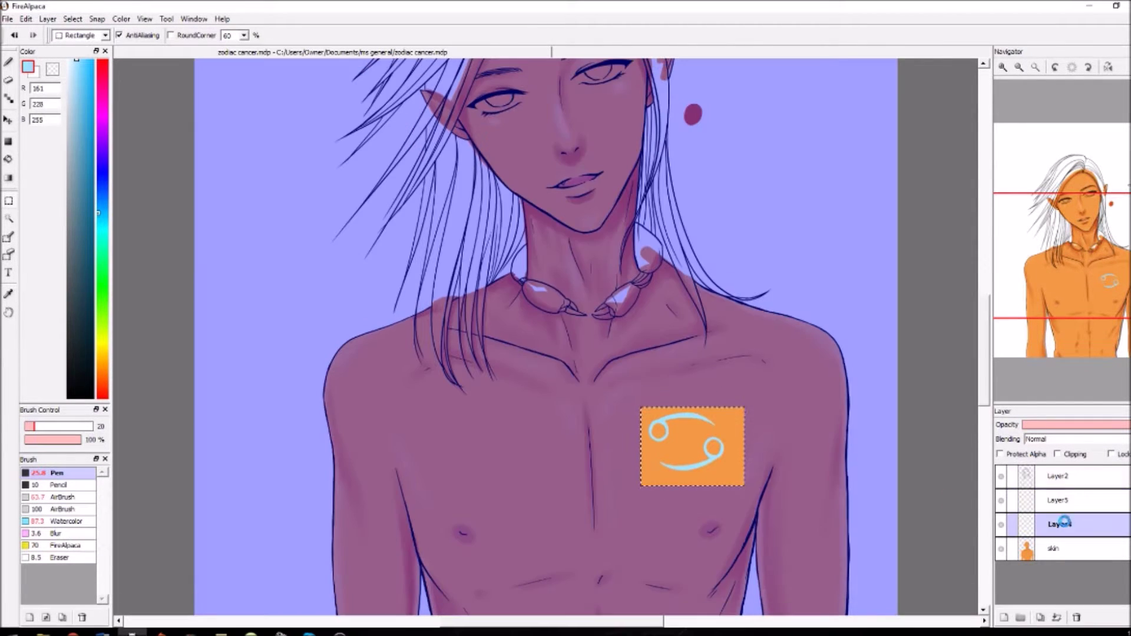
pyautogui.click(73, 19)
pyautogui.click(90, 138)
pyautogui.moveTo(747, 395); pyautogui.dragTo(724, 418)
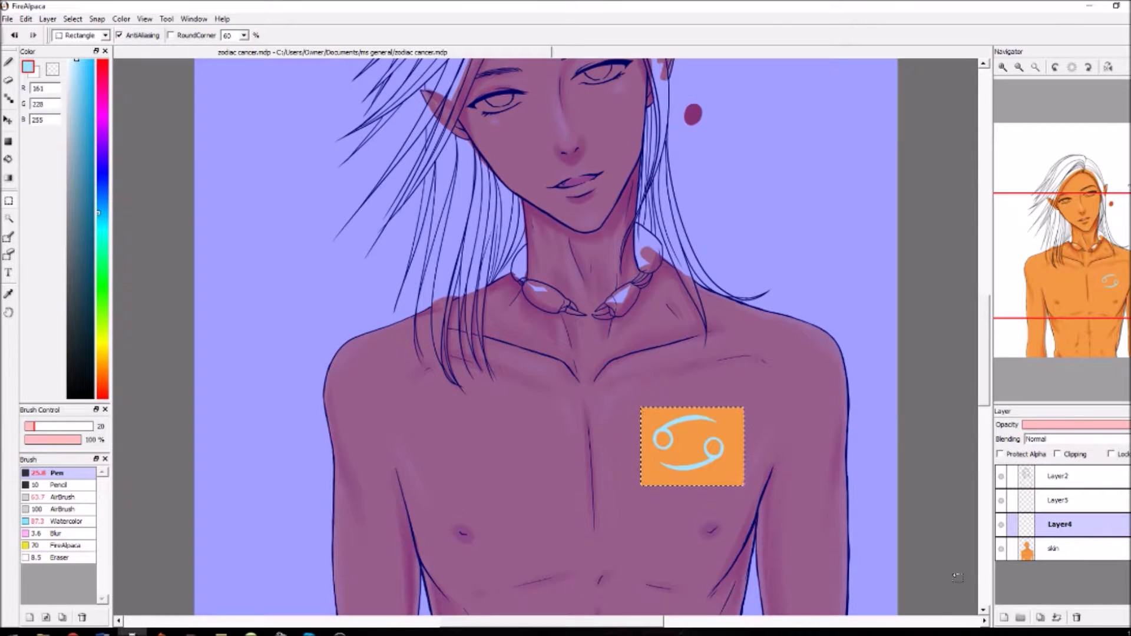
pyautogui.click(73, 19)
# Set up a layer named "hair" directly above Layer4.
pyautogui.click(1075, 502)
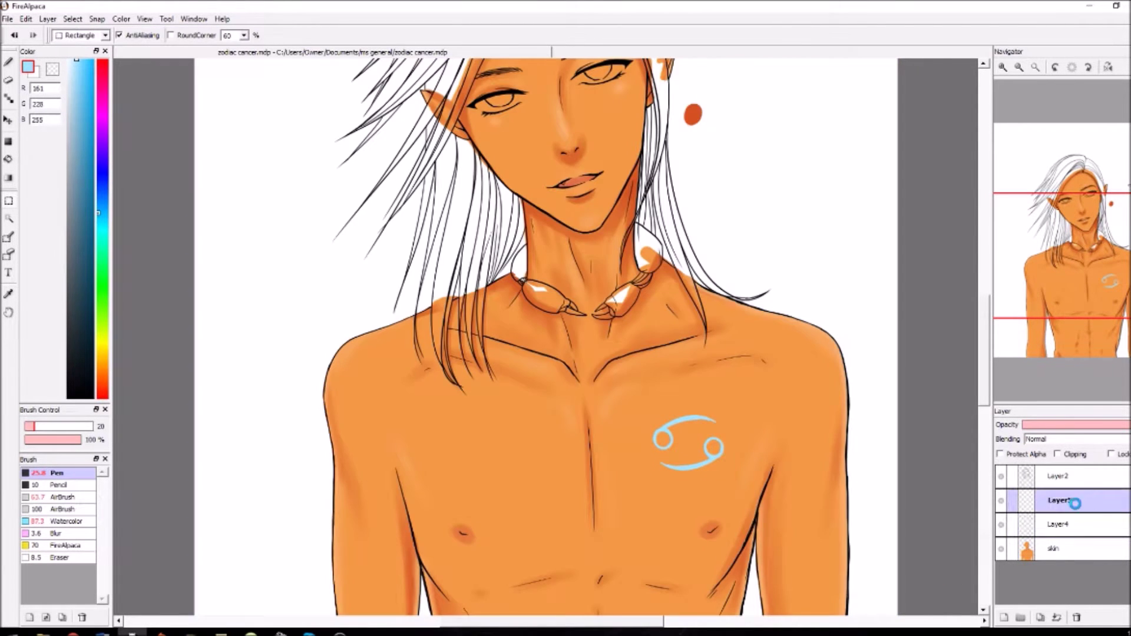
pyautogui.click(1077, 618)
pyautogui.click(1003, 618)
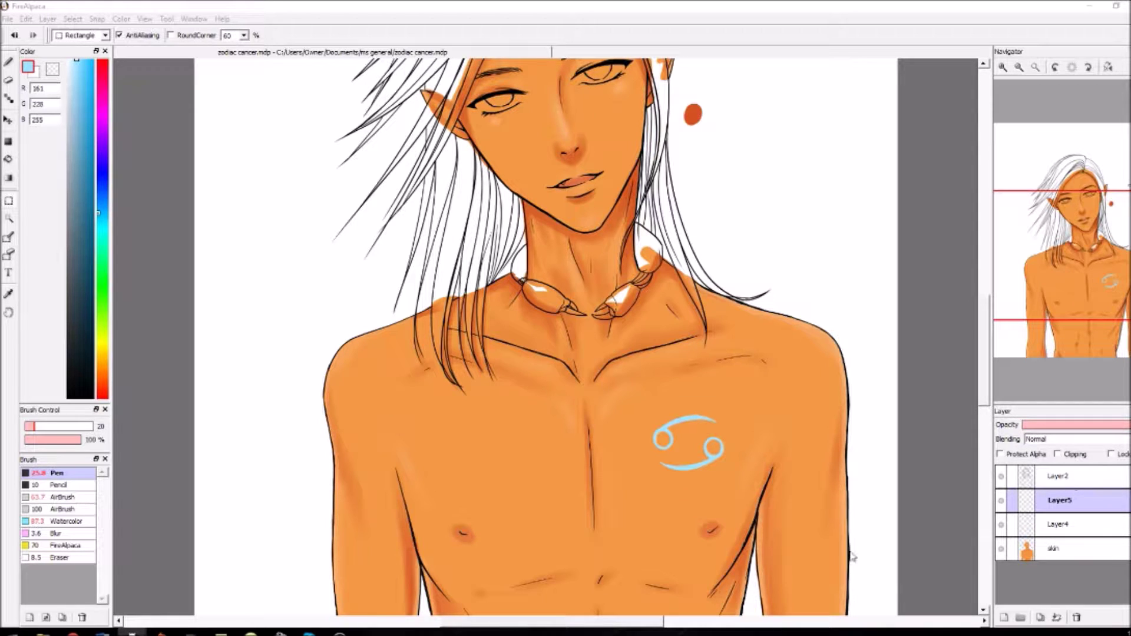
pyautogui.write('hair')
pyautogui.press('Return')
# Airbrush a pale glow over the Cancer symbol on Layer4 with brush size 80 at 30 % opacity, ending with R 244, G 251, B 255.
pyautogui.moveTo(657, 620); pyautogui.dragTo(671, 620)
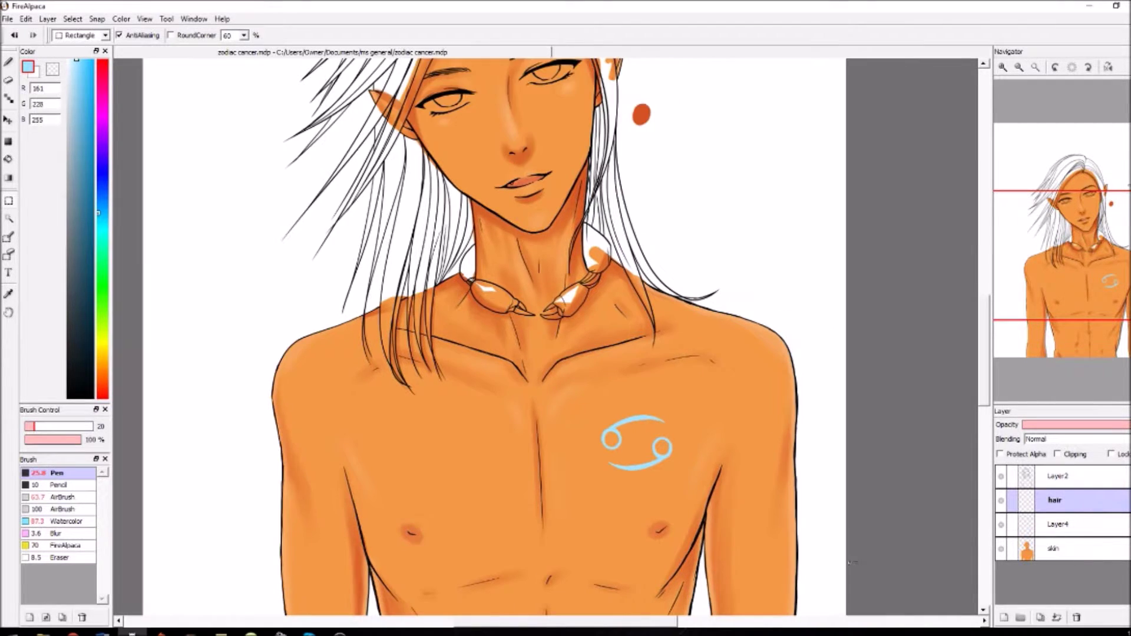
pyautogui.click(1059, 524)
pyautogui.press('b')
pyautogui.click(73, 61)
pyautogui.click(65, 497)
pyautogui.click(54, 426)
pyautogui.click(42, 440)
pyautogui.click(8, 62)
pyautogui.moveTo(645, 417); pyautogui.dragTo(666, 421)
pyautogui.click(15, 37)
pyautogui.click(62, 427)
pyautogui.click(72, 60)
pyautogui.moveTo(604, 435)
pyautogui.mouseDown()
pyautogui.moveTo(657, 419)
pyautogui.moveTo(620, 439)
pyautogui.moveTo(609, 462)
pyautogui.moveTo(642, 461)
pyautogui.moveTo(667, 462)
pyautogui.mouseUp()
pyautogui.click(68, 59)
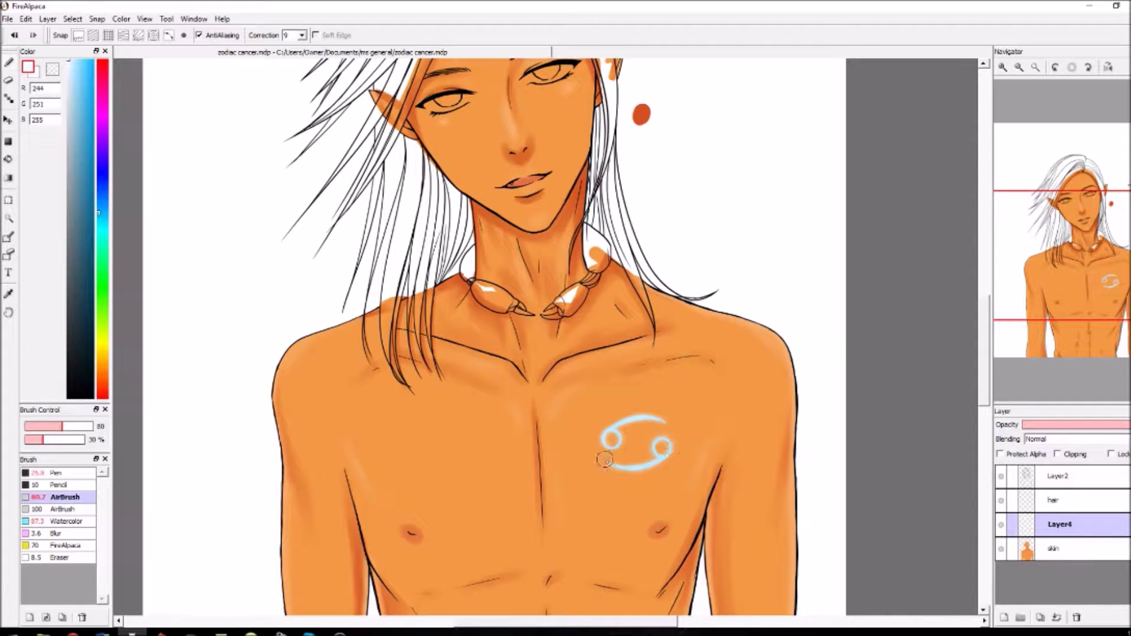
# Erase the stray symbol sketch and the red colour spot beside the head with a size 42 eraser.
pyautogui.click(1037, 66)
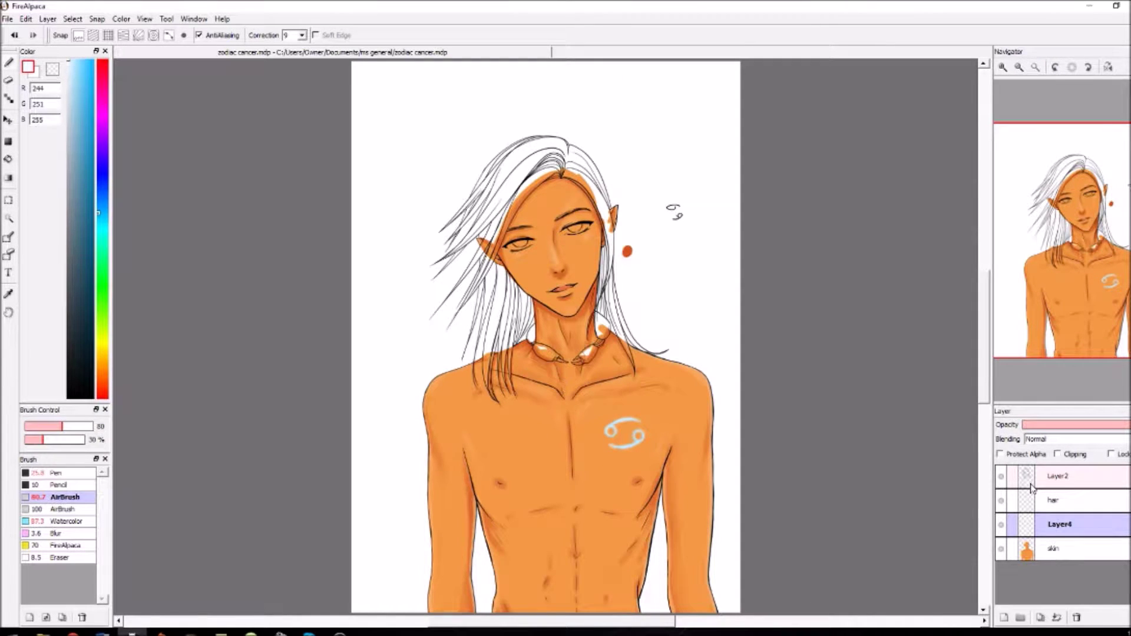
pyautogui.click(8, 80)
pyautogui.click(43, 427)
pyautogui.moveTo(680, 209); pyautogui.dragTo(629, 256)
pyautogui.click(1074, 546)
pyautogui.click(1106, 523)
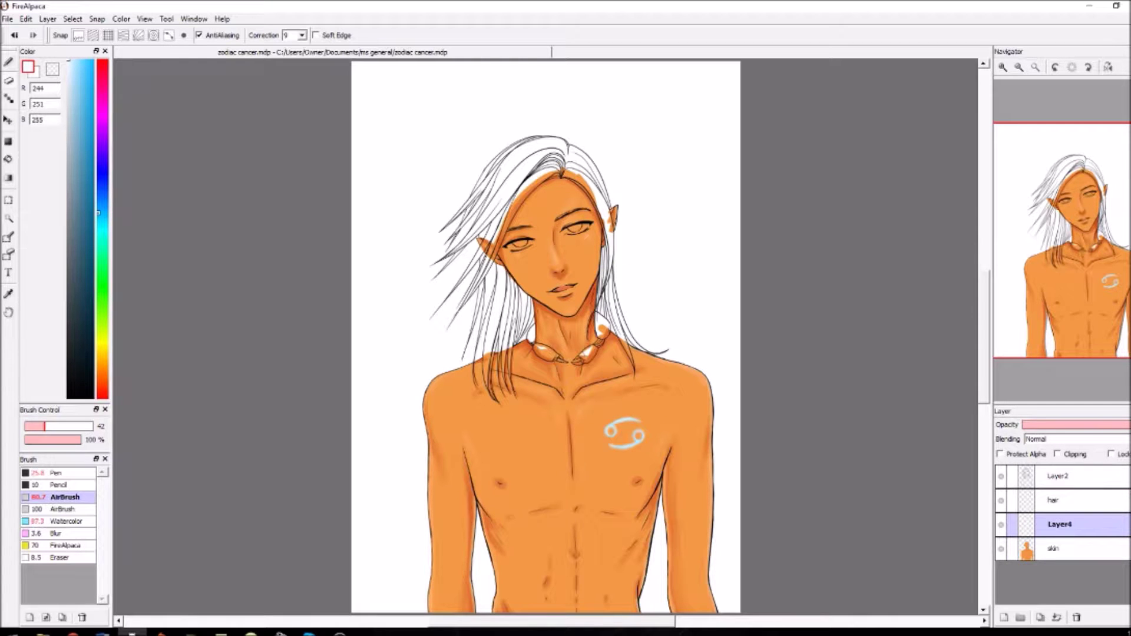
# Hide the skin layer and paint the claw and shell segments on the necklace's right side with the Pen in R 183, G 40, B 40.
pyautogui.click(1003, 67)
pyautogui.click(1002, 67)
pyautogui.click(102, 60)
pyautogui.moveTo(89, 63); pyautogui.dragTo(87, 155)
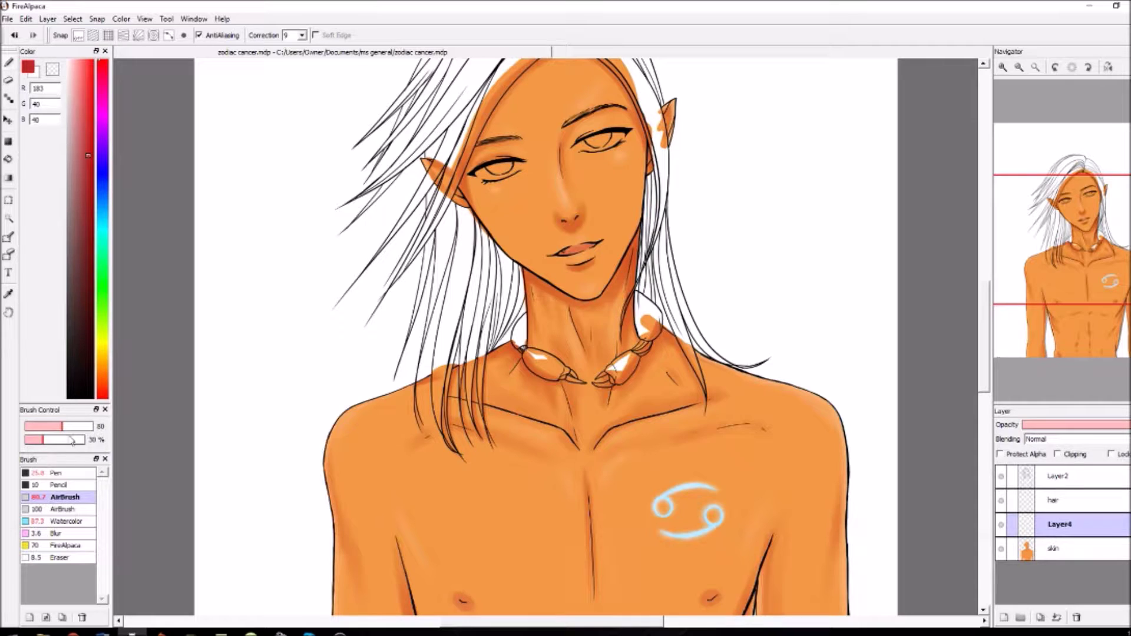
pyautogui.click(58, 473)
pyautogui.moveTo(623, 380); pyautogui.dragTo(637, 366)
pyautogui.click(1001, 549)
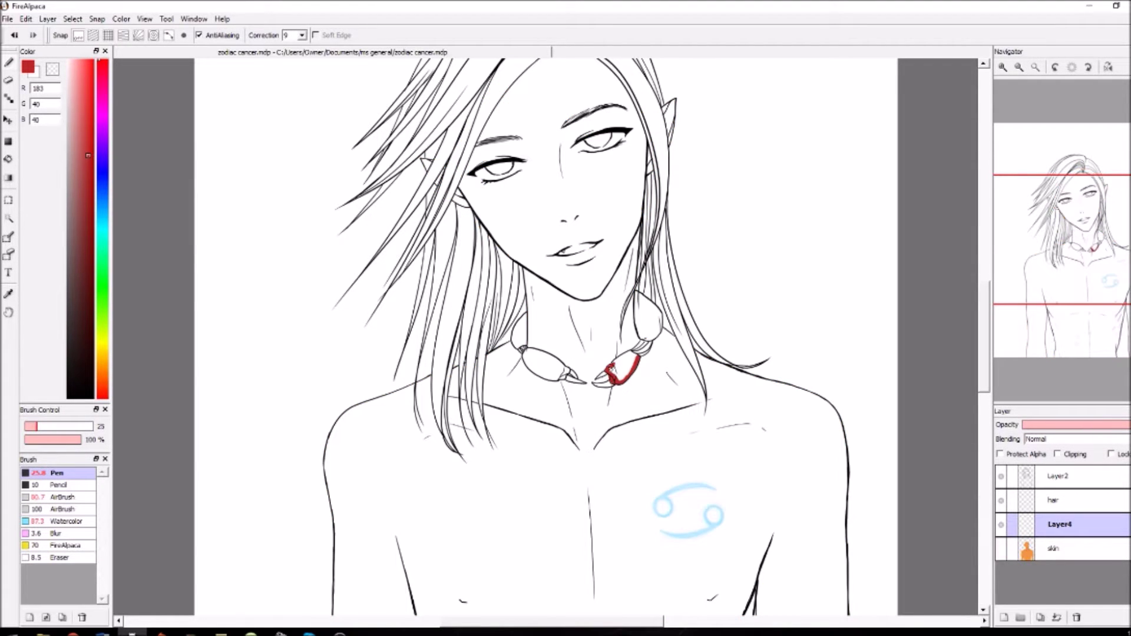
pyautogui.moveTo(614, 377)
pyautogui.mouseDown()
pyautogui.moveTo(645, 354)
pyautogui.moveTo(616, 370)
pyautogui.moveTo(632, 361)
pyautogui.mouseUp()
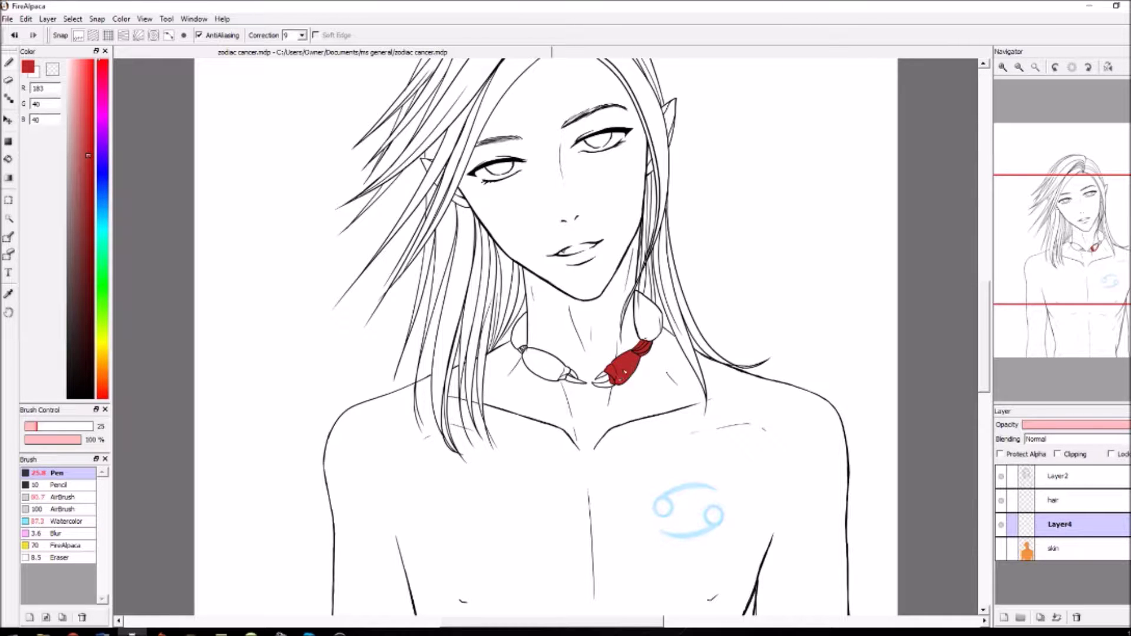
pyautogui.moveTo(636, 293)
pyautogui.mouseDown()
pyautogui.moveTo(641, 330)
pyautogui.moveTo(637, 298)
pyautogui.moveTo(660, 315)
pyautogui.moveTo(642, 306)
pyautogui.moveTo(647, 333)
pyautogui.moveTo(651, 309)
pyautogui.mouseUp()
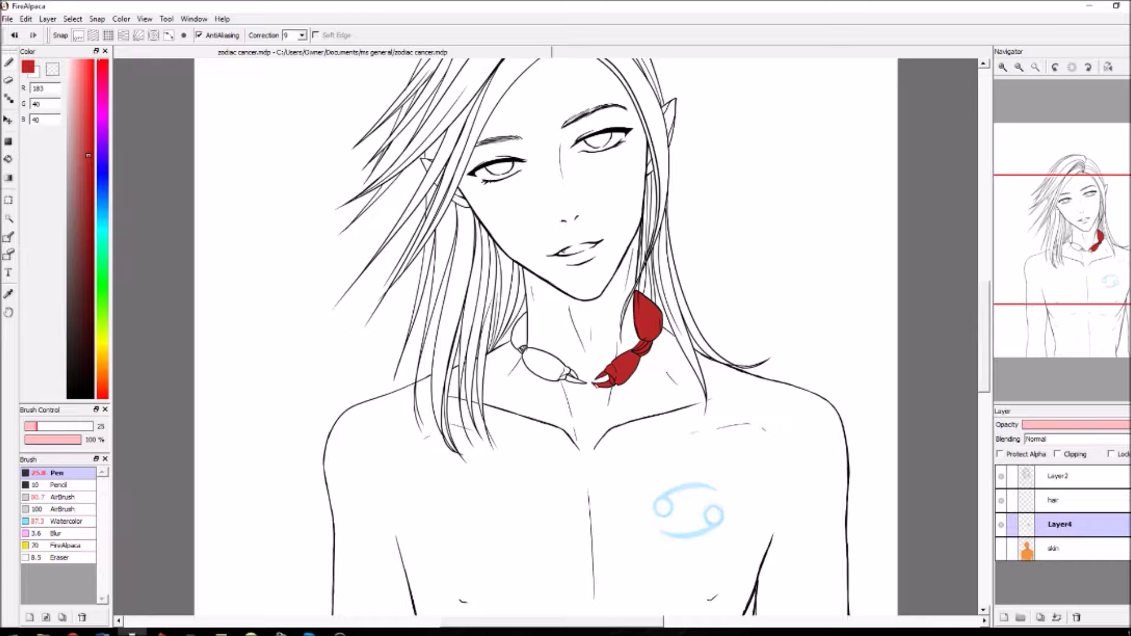
# Paint the necklace's left claw and segments in the same red and show the skin layer again.
pyautogui.moveTo(527, 315)
pyautogui.mouseDown()
pyautogui.moveTo(528, 347)
pyautogui.moveTo(515, 335)
pyautogui.moveTo(523, 325)
pyautogui.moveTo(519, 380)
pyautogui.moveTo(565, 401)
pyautogui.mouseUp()
pyautogui.click(1002, 69)
pyautogui.moveTo(518, 356)
pyautogui.mouseDown()
pyautogui.moveTo(578, 387)
pyautogui.moveTo(518, 362)
pyautogui.moveTo(545, 393)
pyautogui.moveTo(554, 372)
pyautogui.moveTo(598, 405)
pyautogui.mouseUp()
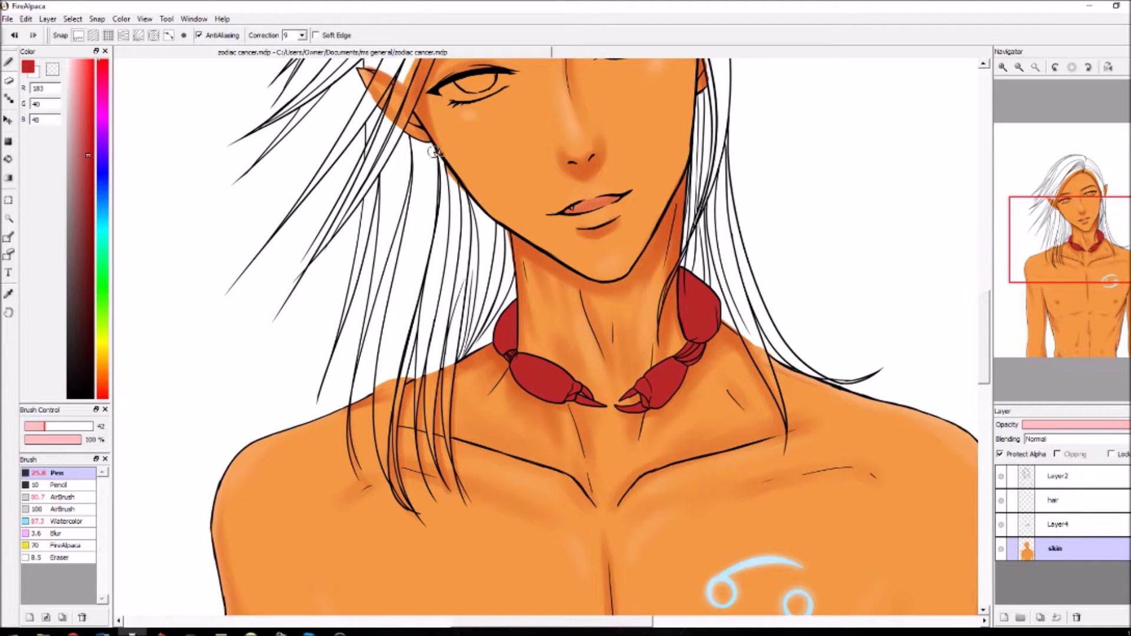
pyautogui.scroll(3, 741, 155)
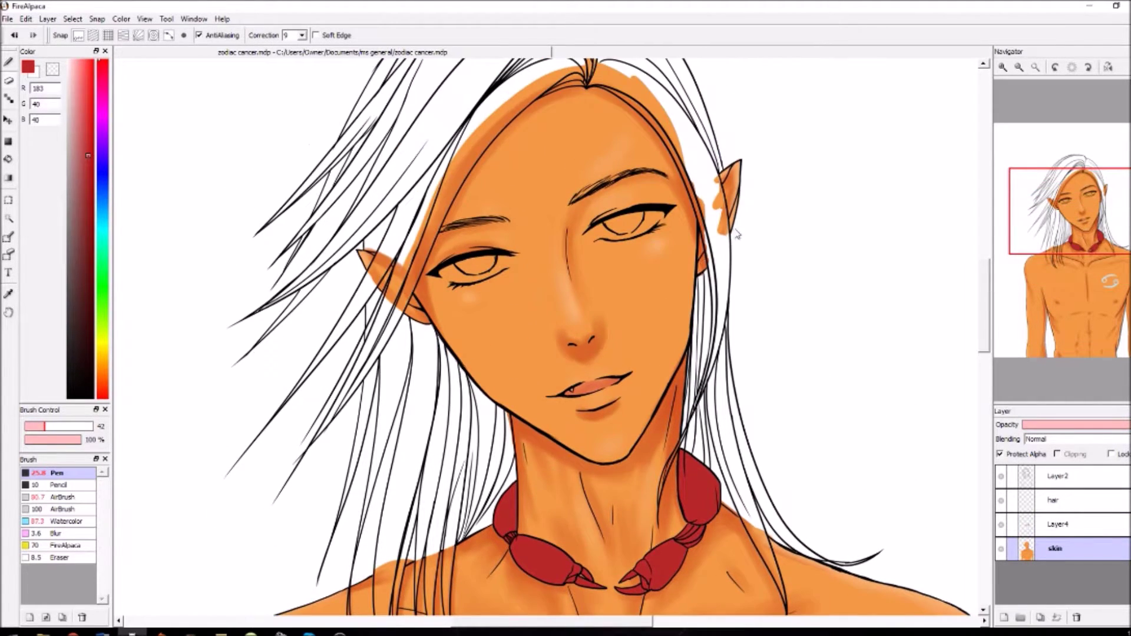
pyautogui.click(1037, 67)
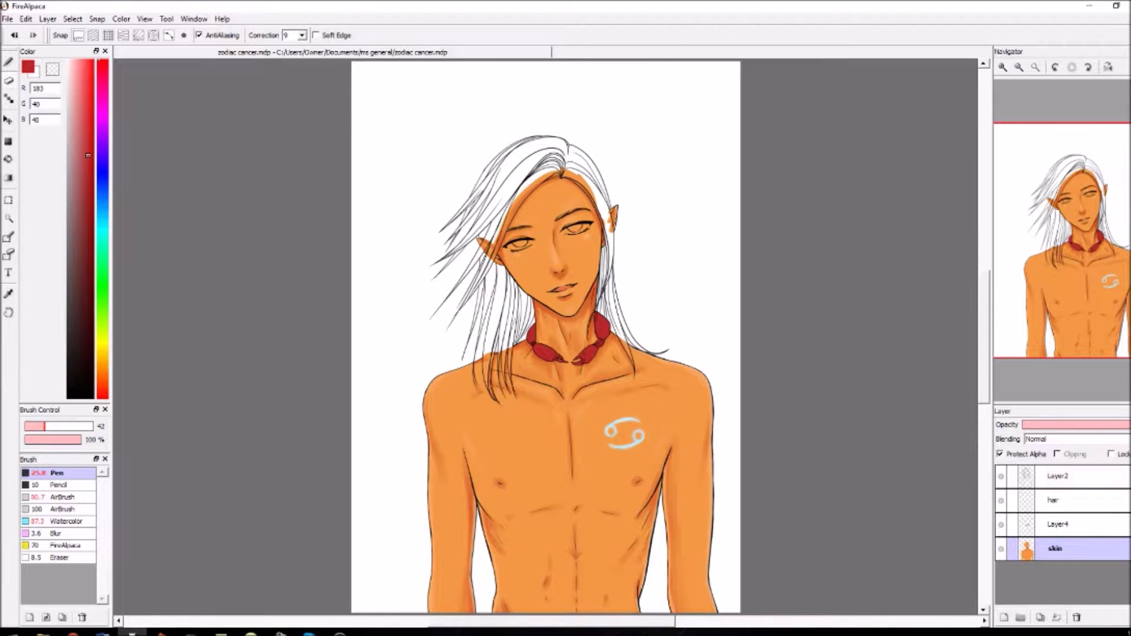
# Protect Layer4's alpha and shade the claw necklace in black with the Watercolor brush at size 58 and 20 % opacity.
pyautogui.click(1060, 524)
pyautogui.scroll(3, 1052, 170)
pyautogui.click(69, 385)
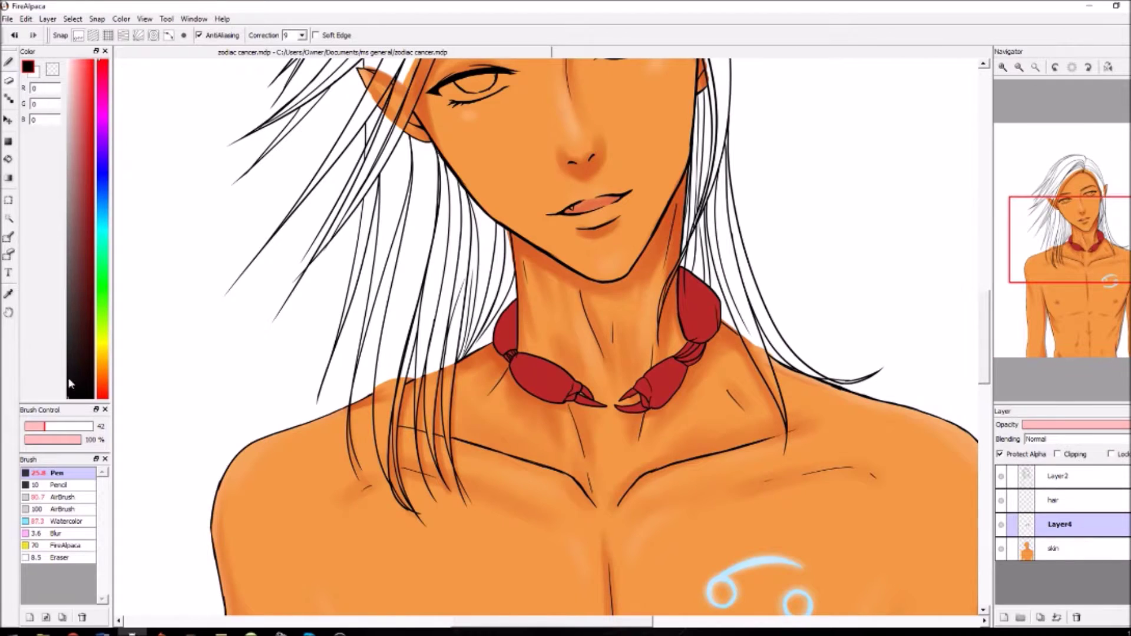
pyautogui.click(77, 521)
pyautogui.moveTo(636, 382); pyautogui.dragTo(623, 397)
pyautogui.click(15, 36)
pyautogui.moveTo(62, 428); pyautogui.dragTo(51, 430)
pyautogui.moveTo(618, 406)
pyautogui.mouseDown()
pyautogui.moveTo(656, 404)
pyautogui.moveTo(591, 400)
pyautogui.mouseUp()
pyautogui.moveTo(513, 360)
pyautogui.mouseDown()
pyautogui.moveTo(535, 390)
pyautogui.moveTo(537, 361)
pyautogui.mouseUp()
pyautogui.moveTo(675, 361)
pyautogui.mouseDown()
pyautogui.moveTo(640, 388)
pyautogui.moveTo(680, 343)
pyautogui.moveTo(724, 332)
pyautogui.moveTo(691, 300)
pyautogui.moveTo(685, 326)
pyautogui.moveTo(713, 333)
pyautogui.moveTo(717, 305)
pyautogui.moveTo(675, 282)
pyautogui.moveTo(689, 331)
pyautogui.moveTo(709, 314)
pyautogui.mouseUp()
pyautogui.moveTo(498, 339); pyautogui.dragTo(511, 346)
# Detail the claw necklace's shell segments with the Pen at size 25 in darker red R 156, G 18, B 17 and lighter red R 184, G 64, B 64.
pyautogui.click(9, 294)
pyautogui.click(539, 377)
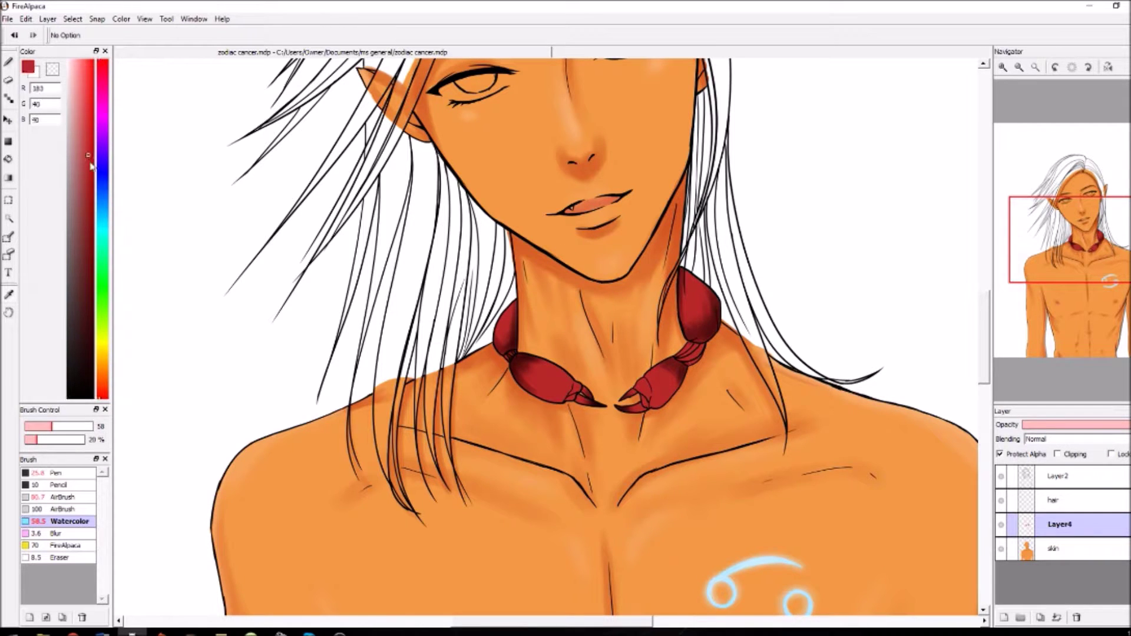
pyautogui.click(87, 177)
pyautogui.click(56, 472)
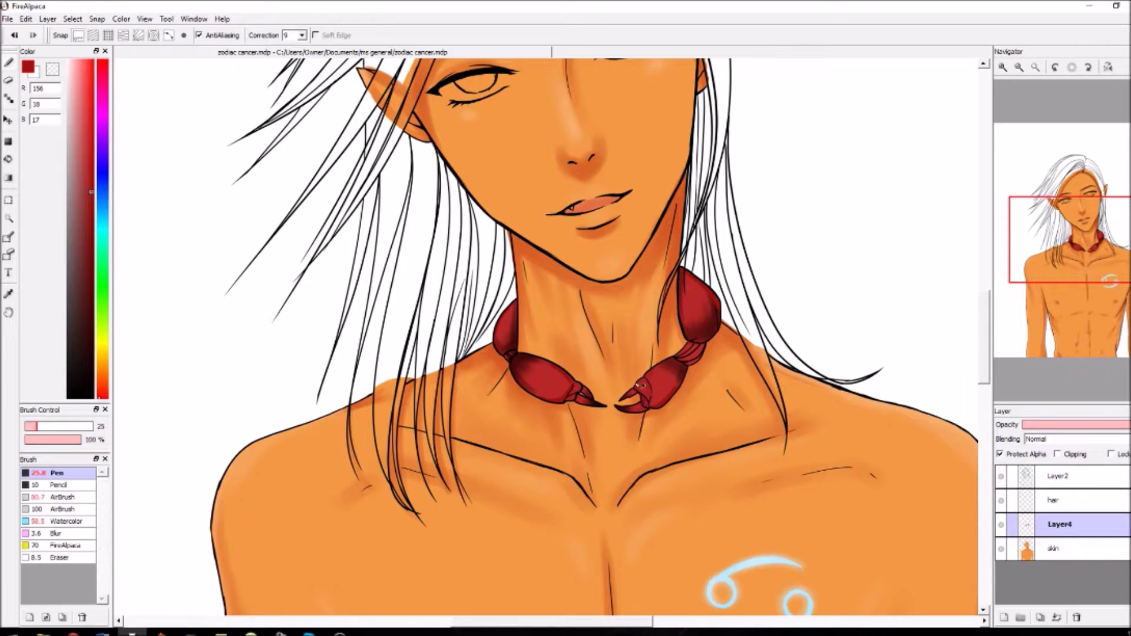
pyautogui.keyDown('alt'); pyautogui.click(515, 349); pyautogui.keyUp('alt')
pyautogui.click(14, 36)
pyautogui.moveTo(681, 357); pyautogui.dragTo(701, 346)
pyautogui.click(17, 37)
pyautogui.click(84, 154)
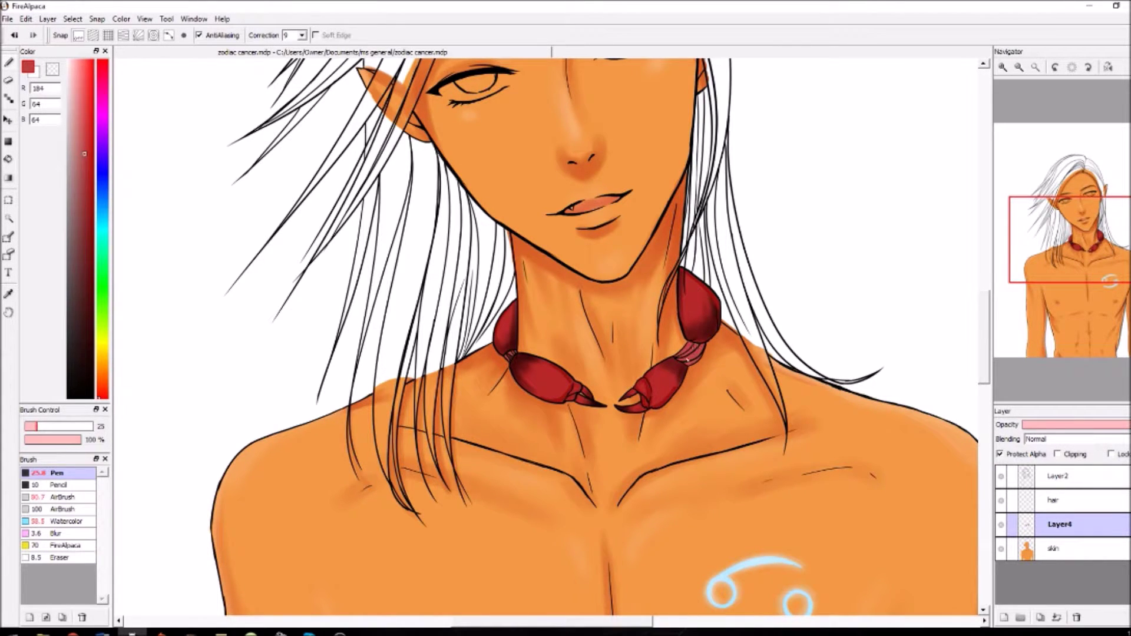
pyautogui.keyDown('alt'); pyautogui.click(692, 353); pyautogui.keyUp('alt')
# Save the illustration file.
pyautogui.click(1035, 66)
pyautogui.click(7, 19)
pyautogui.click(25, 94)
# Dot pale pink speckles over the necklace shells with the Pen at size 15 in R 251, G 213, B 213 and compare by toggling Layer4.
pyautogui.click(1003, 67)
pyautogui.click(1003, 67)
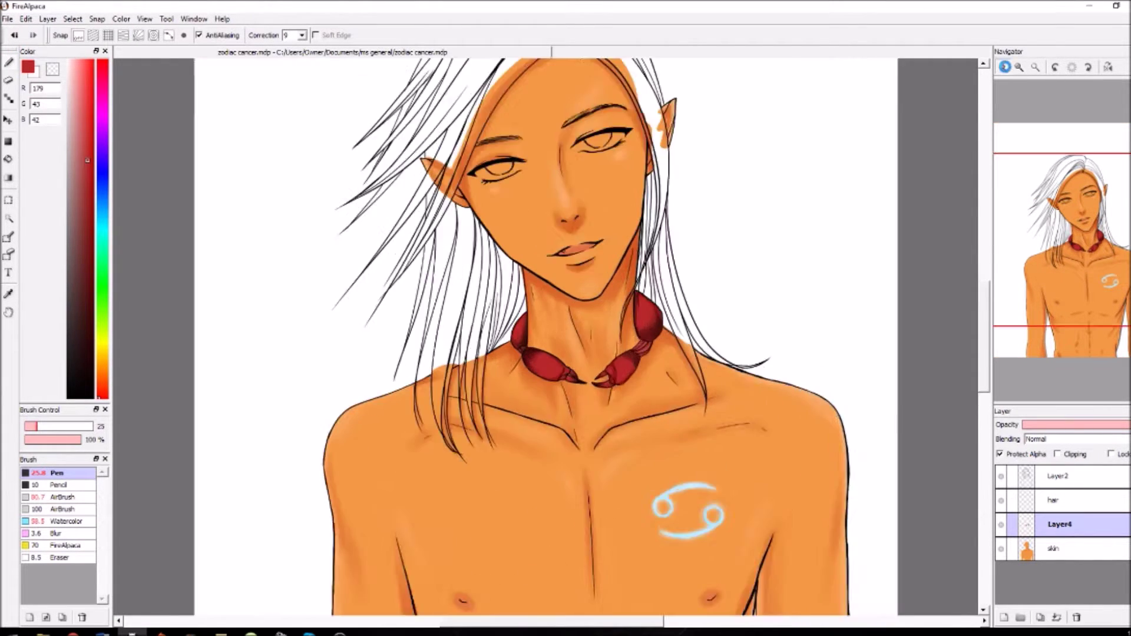
pyautogui.click(1004, 67)
pyautogui.click(72, 634)
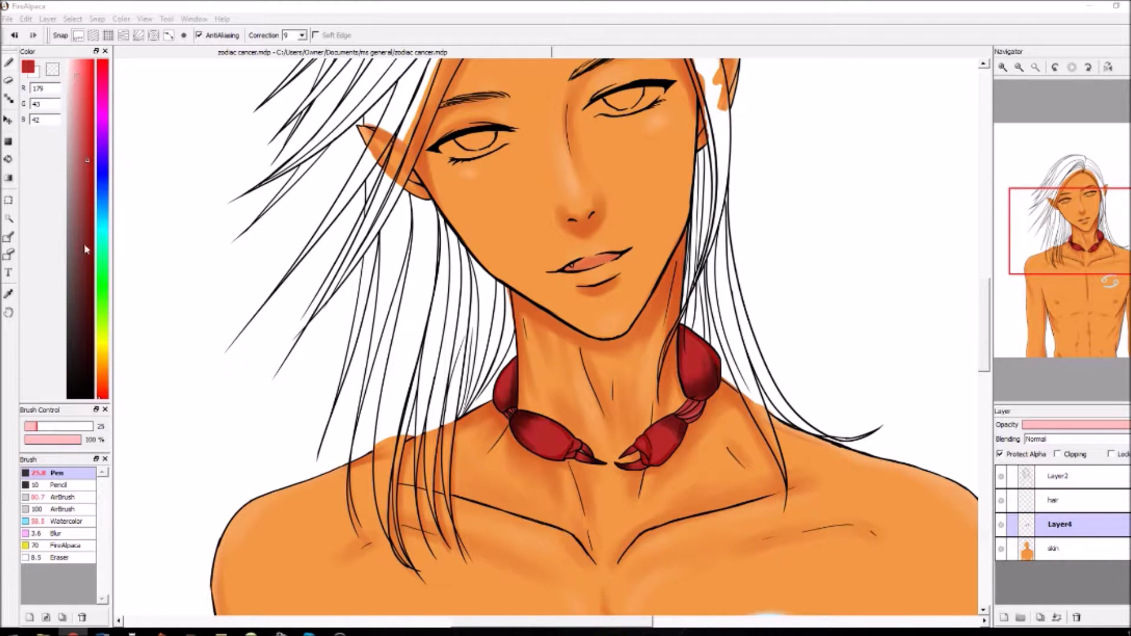
pyautogui.click(71, 64)
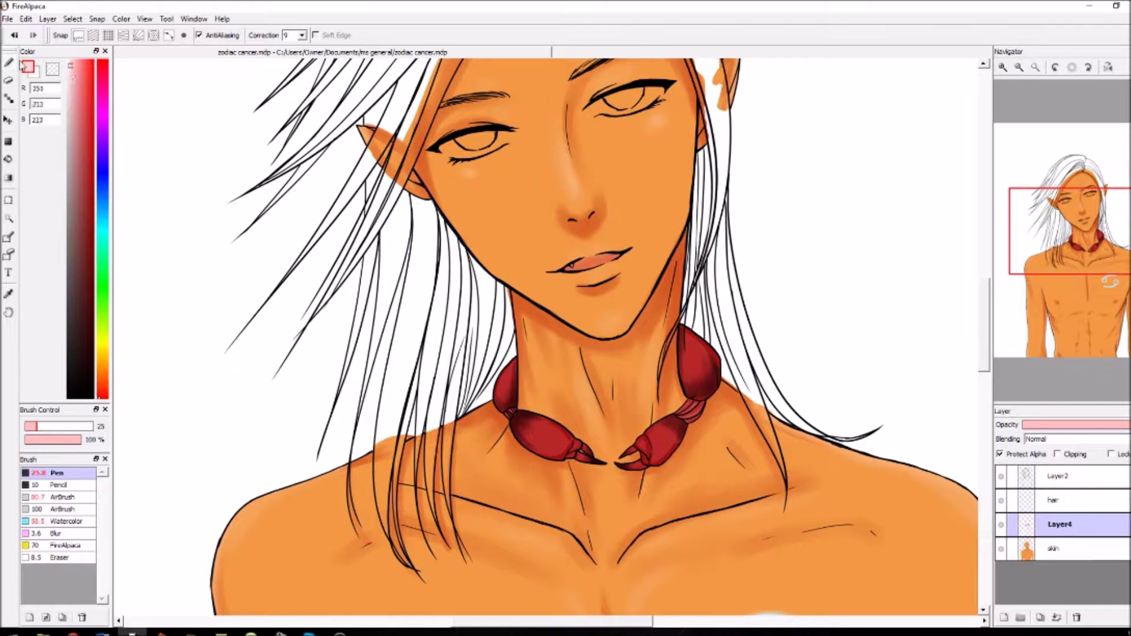
pyautogui.moveTo(38, 426); pyautogui.dragTo(31, 426)
pyautogui.click(1035, 67)
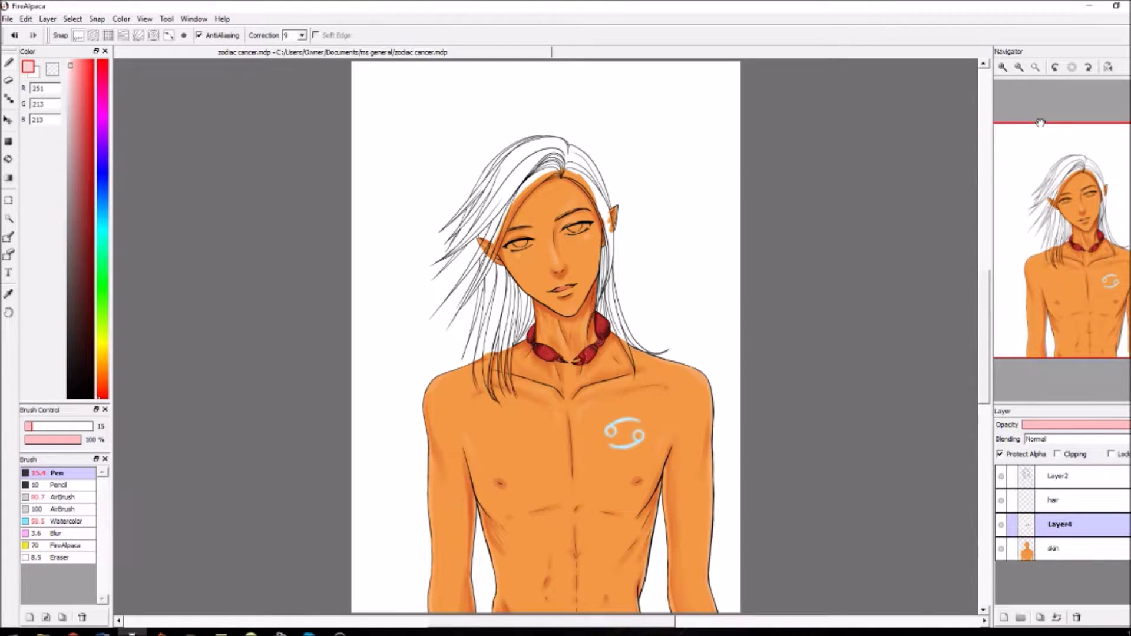
pyautogui.click(1002, 525)
pyautogui.click(1002, 524)
# Erase the iris outlines of both eyes on Layer2 with the size 42 eraser.
pyautogui.moveTo(988, 314); pyautogui.dragTo(988, 298)
pyautogui.click(1003, 68)
pyautogui.click(1003, 67)
pyautogui.click(1003, 67)
pyautogui.click(8, 80)
pyautogui.moveTo(466, 242); pyautogui.dragTo(484, 253)
pyautogui.moveTo(602, 208)
pyautogui.mouseDown()
pyautogui.moveTo(640, 201)
pyautogui.moveTo(623, 215)
pyautogui.mouseUp()
pyautogui.scroll(3, 652, 201)
pyautogui.click(1059, 476)
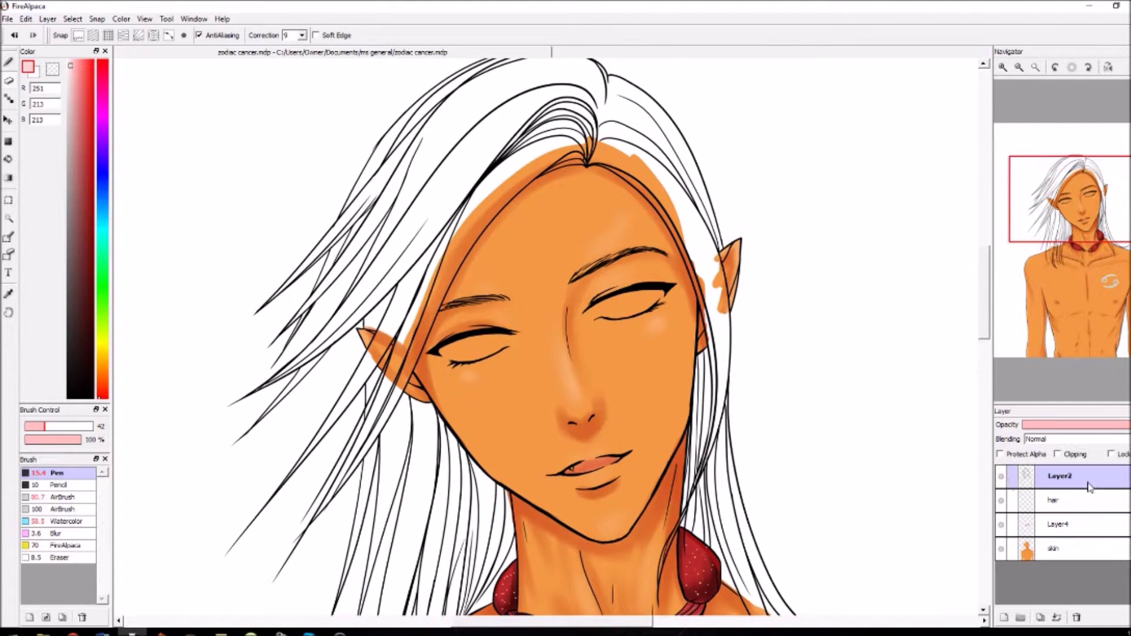
# Redraw both iris outlines on Layer2 in black with the Pen at size 15 and clean up stray line ends with the eraser.
pyautogui.click(8, 62)
pyautogui.click(69, 398)
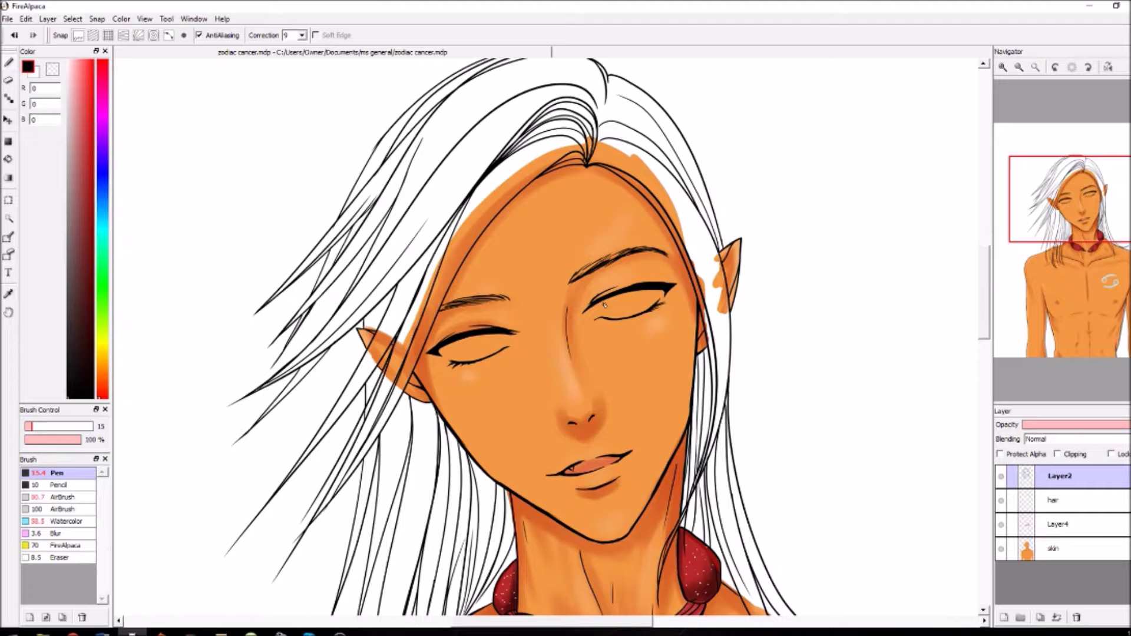
pyautogui.moveTo(628, 313); pyautogui.dragTo(645, 290)
pyautogui.click(1085, 533)
pyautogui.click(1061, 500)
pyautogui.click(1001, 500)
pyautogui.click(1001, 500)
pyautogui.click(1060, 476)
pyautogui.press('e')
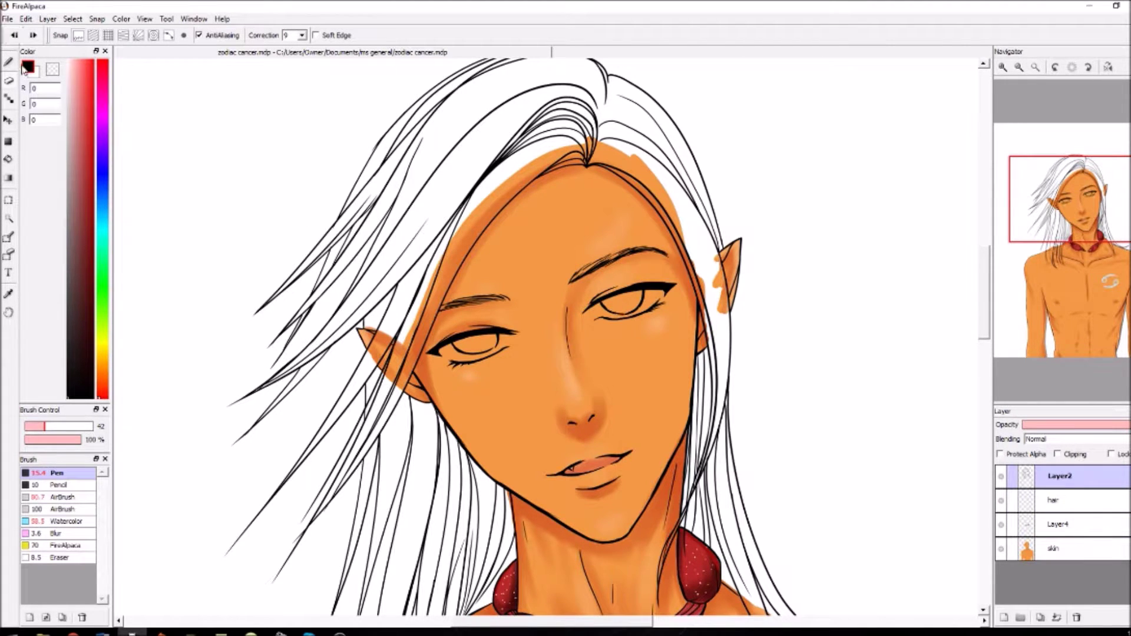
pyautogui.press('b')
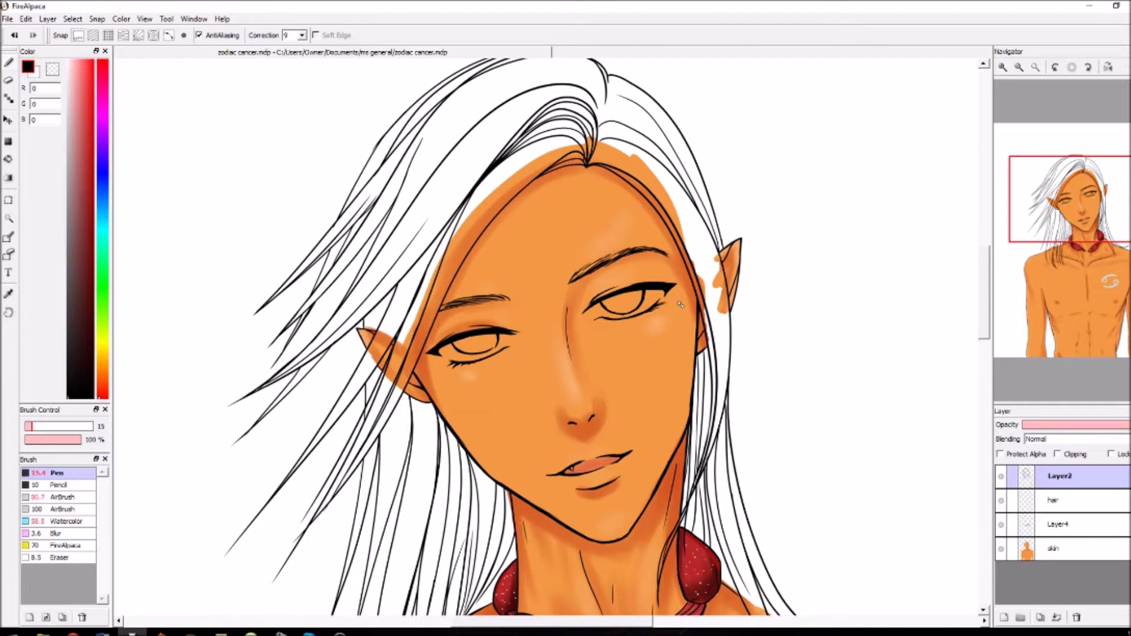
pyautogui.press('e')
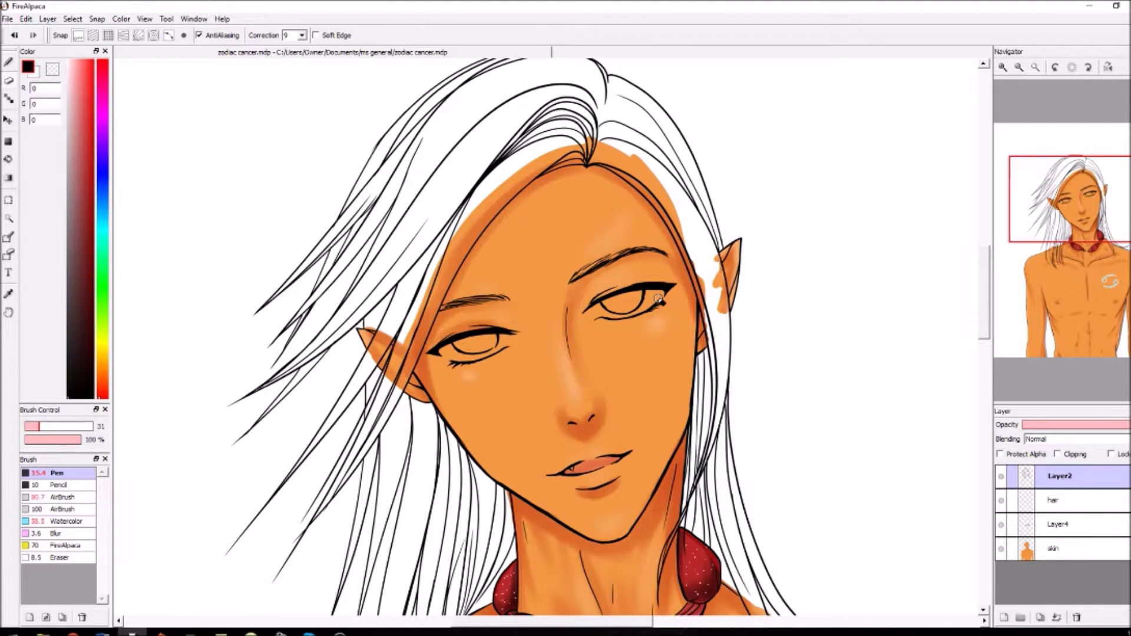
# Turn off Layer4's alpha protection and fill both irises with purple R 78, G 23, B 99 using the Pen at size 28.
pyautogui.click(1084, 526)
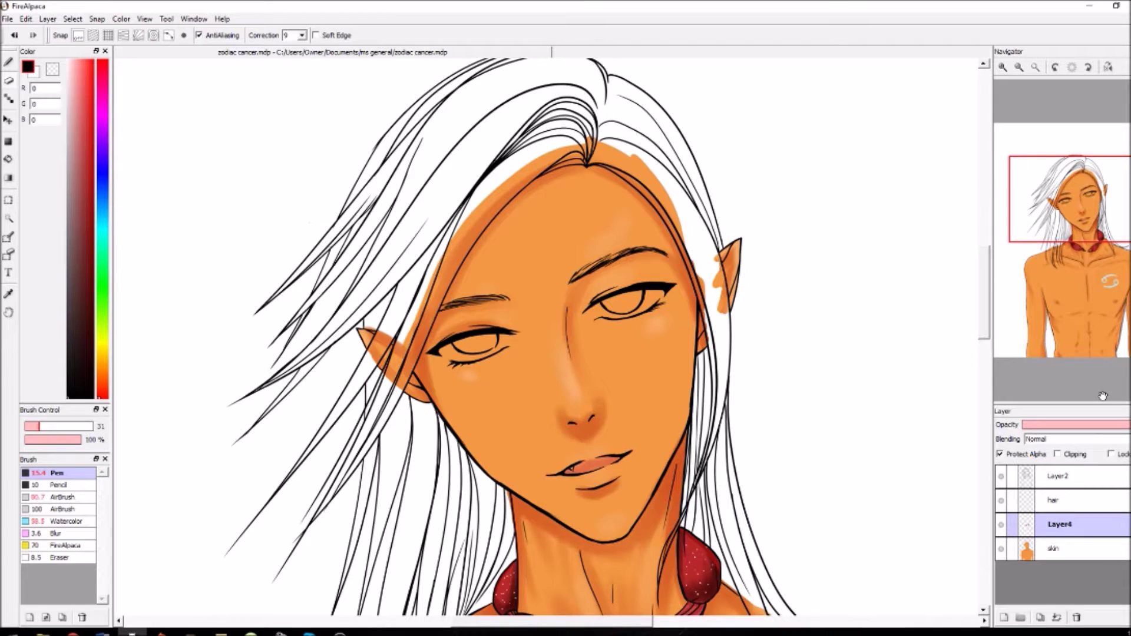
pyautogui.click(99, 129)
pyautogui.click(93, 197)
pyautogui.click(8, 62)
pyautogui.click(87, 267)
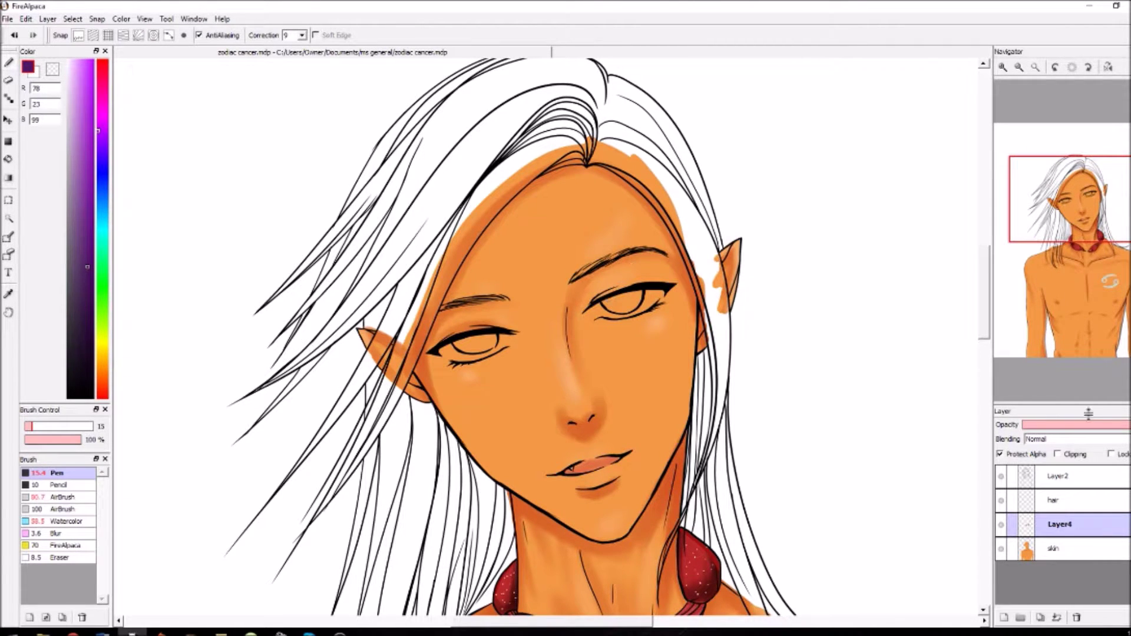
pyautogui.click(43, 425)
pyautogui.moveTo(494, 340); pyautogui.dragTo(487, 342)
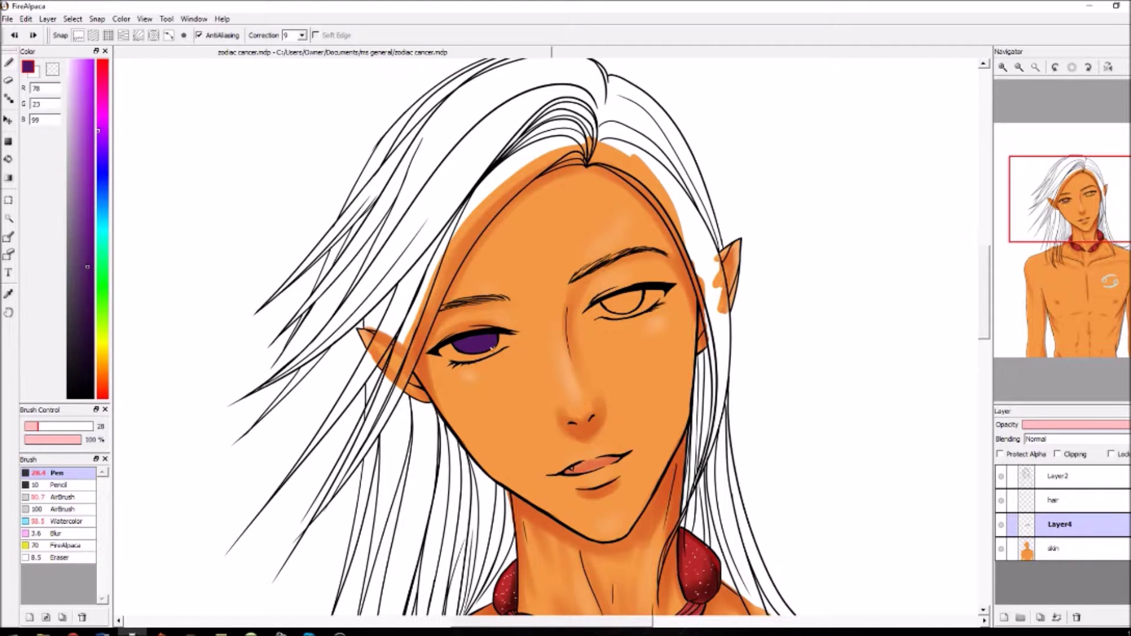
pyautogui.click(17, 35)
pyautogui.click(17, 36)
pyautogui.moveTo(607, 300); pyautogui.dragTo(639, 299)
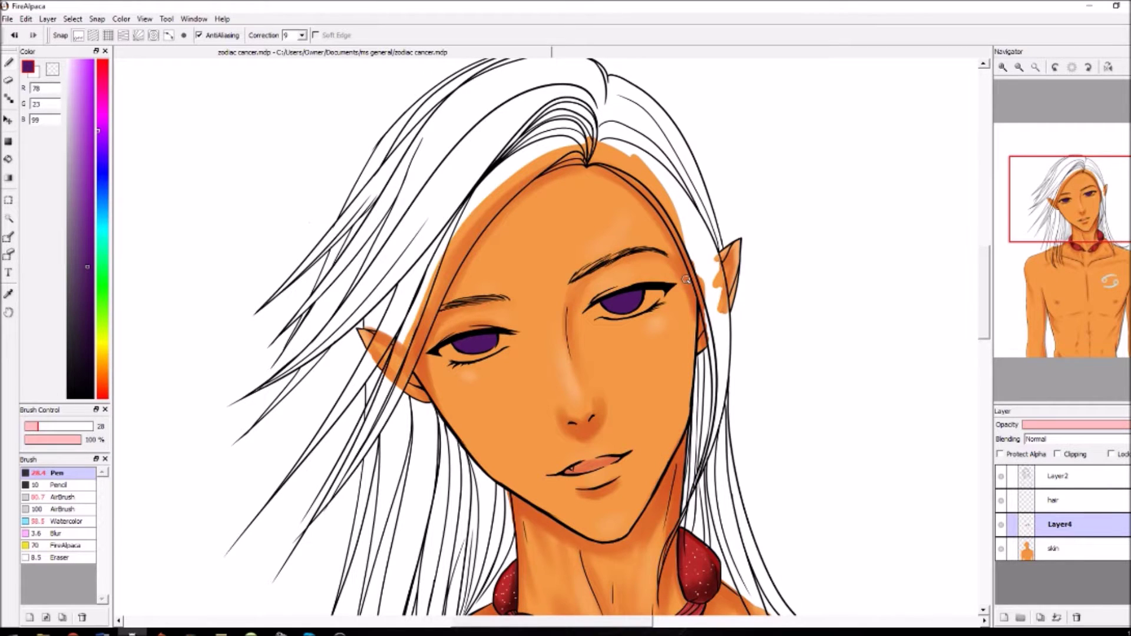
# Protect Layer4's alpha and tint the irises with magenta, blue, teal and olive using the Watercolor brush at size 58 and 20 % opacity.
pyautogui.click(102, 112)
pyautogui.click(92, 243)
pyautogui.click(65, 520)
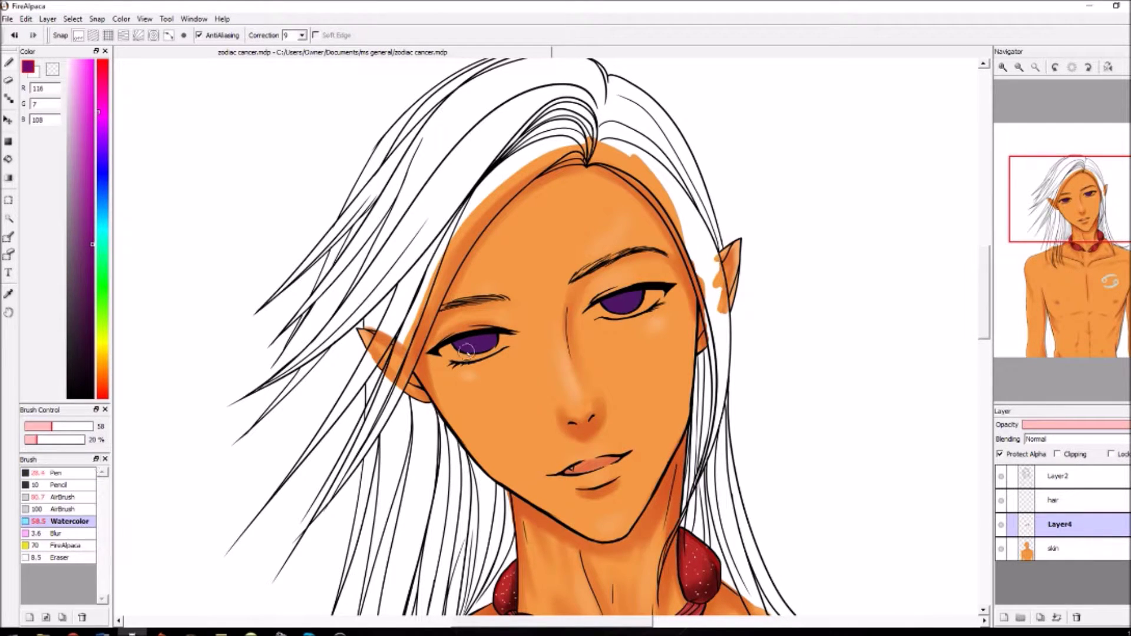
pyautogui.click(101, 201)
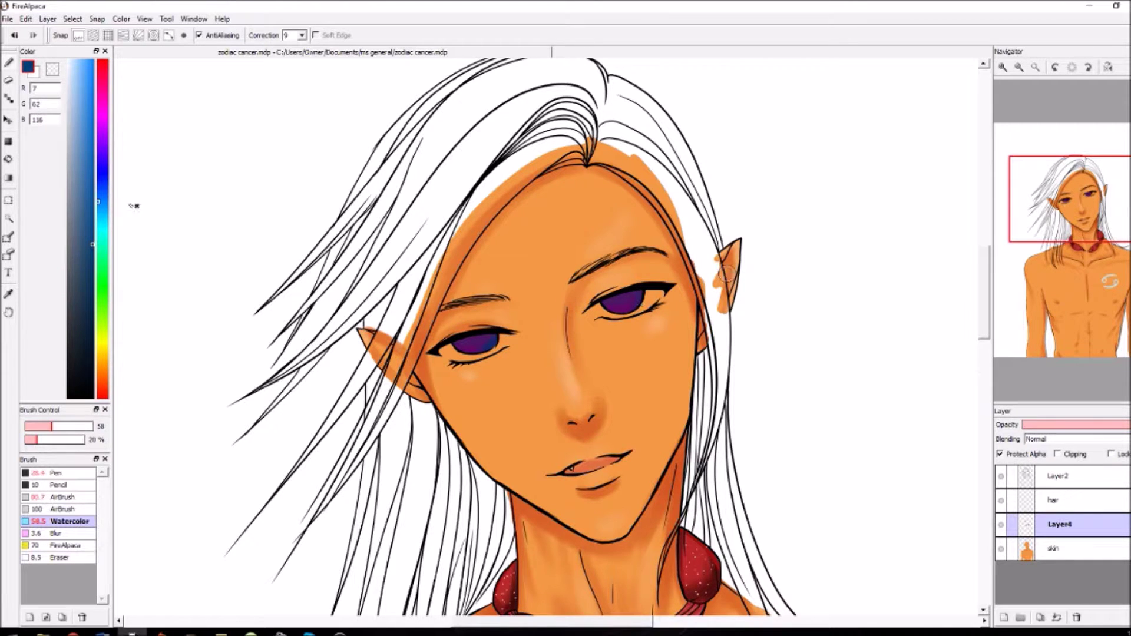
pyautogui.click(101, 233)
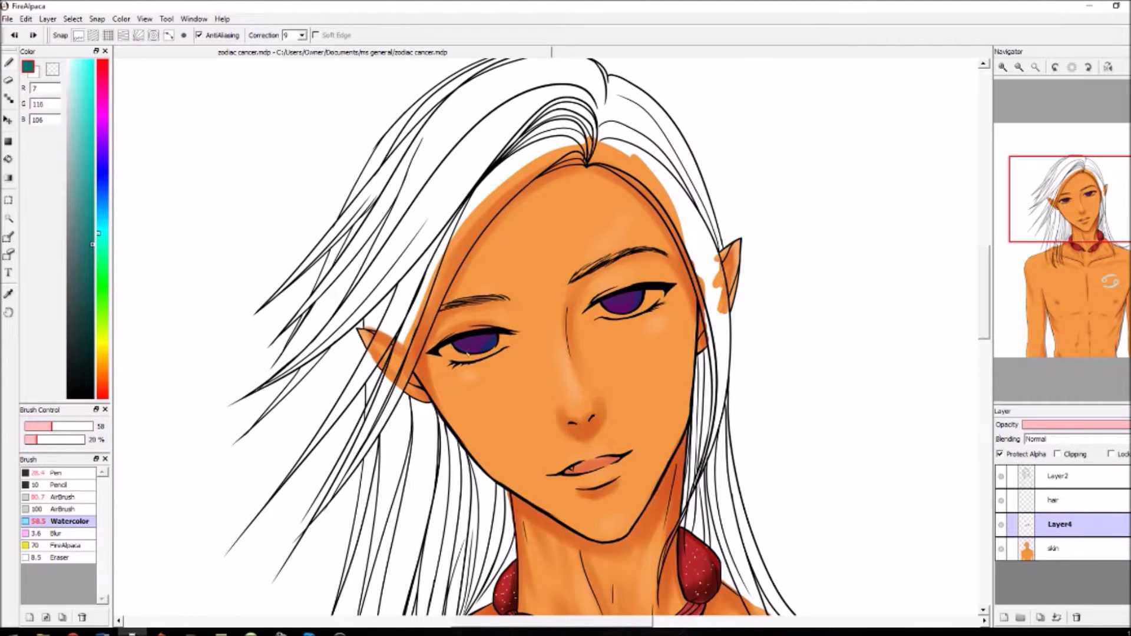
pyautogui.click(101, 331)
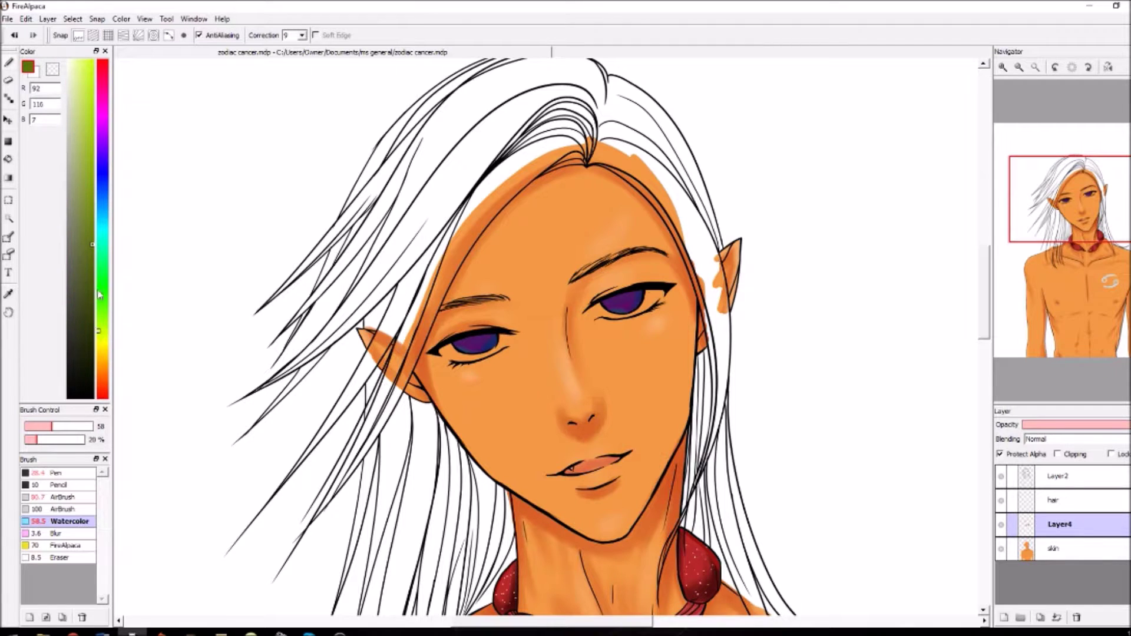
pyautogui.moveTo(476, 350); pyautogui.dragTo(489, 352)
# Shade the irises in dark purple from R 59, G 0, B 82 with the Watercolor brush, reducing its size to about 37.
pyautogui.click(10, 293)
pyautogui.click(474, 340)
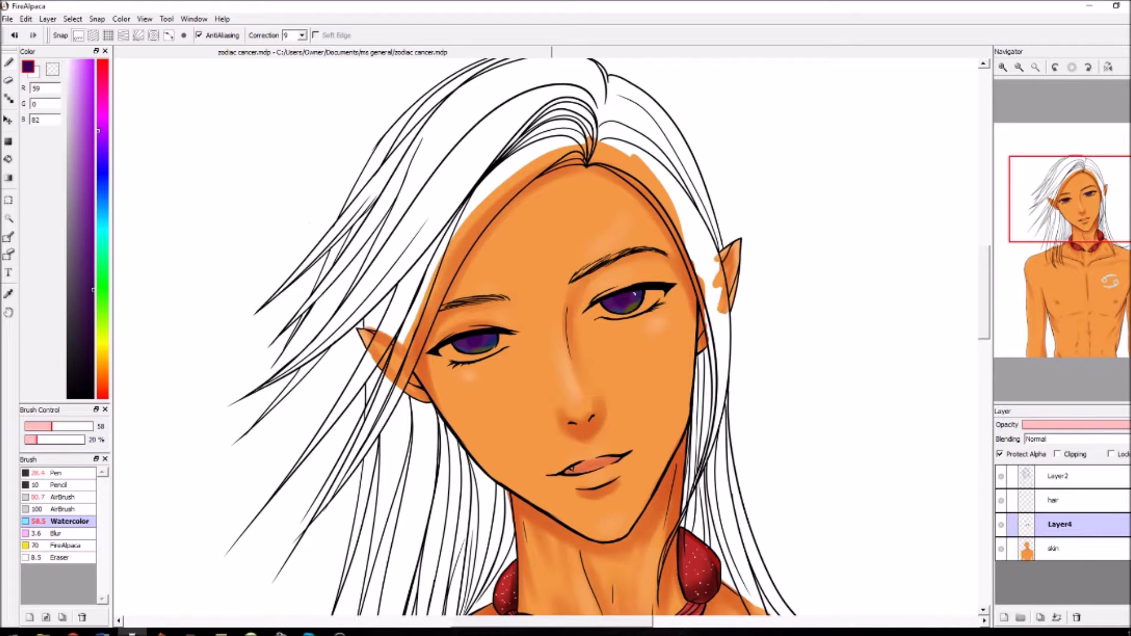
pyautogui.click(94, 293)
pyautogui.click(93, 328)
pyautogui.click(14, 36)
pyautogui.click(35, 427)
pyautogui.click(42, 426)
# Add dabs of blue and olive sampled from the eye to the left iris with the Pen at size 28.
pyautogui.click(1036, 66)
pyautogui.click(1003, 67)
pyautogui.click(1003, 67)
pyautogui.moveTo(986, 304); pyautogui.dragTo(995, 262)
pyautogui.keyDown('alt'); pyautogui.click(469, 356); pyautogui.keyUp('alt')
pyautogui.click(486, 355)
pyautogui.click(8, 63)
pyautogui.click(71, 473)
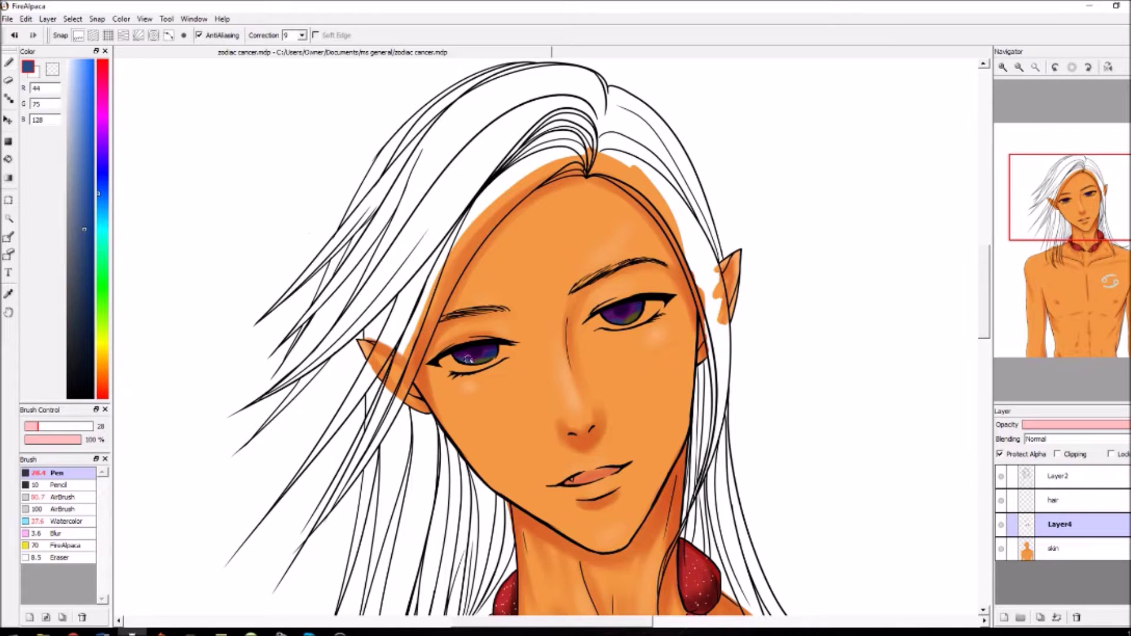
pyautogui.keyDown('alt'); pyautogui.click(474, 359); pyautogui.keyUp('alt')
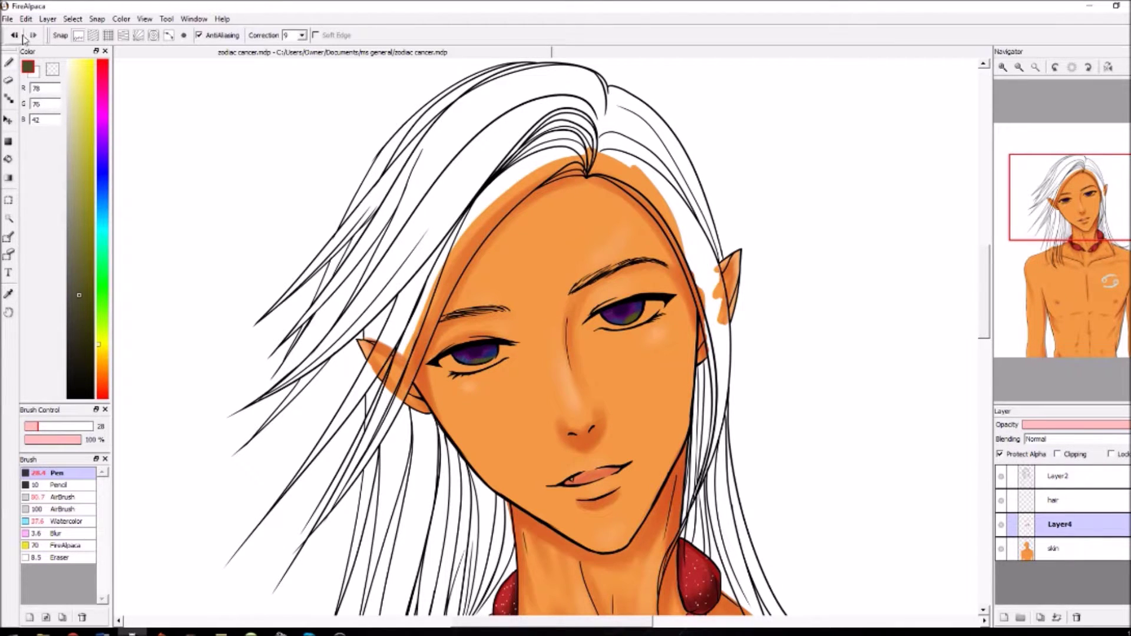
pyautogui.moveTo(80, 285); pyautogui.dragTo(80, 263)
pyautogui.keyDown('alt'); pyautogui.click(475, 355); pyautogui.keyUp('alt')
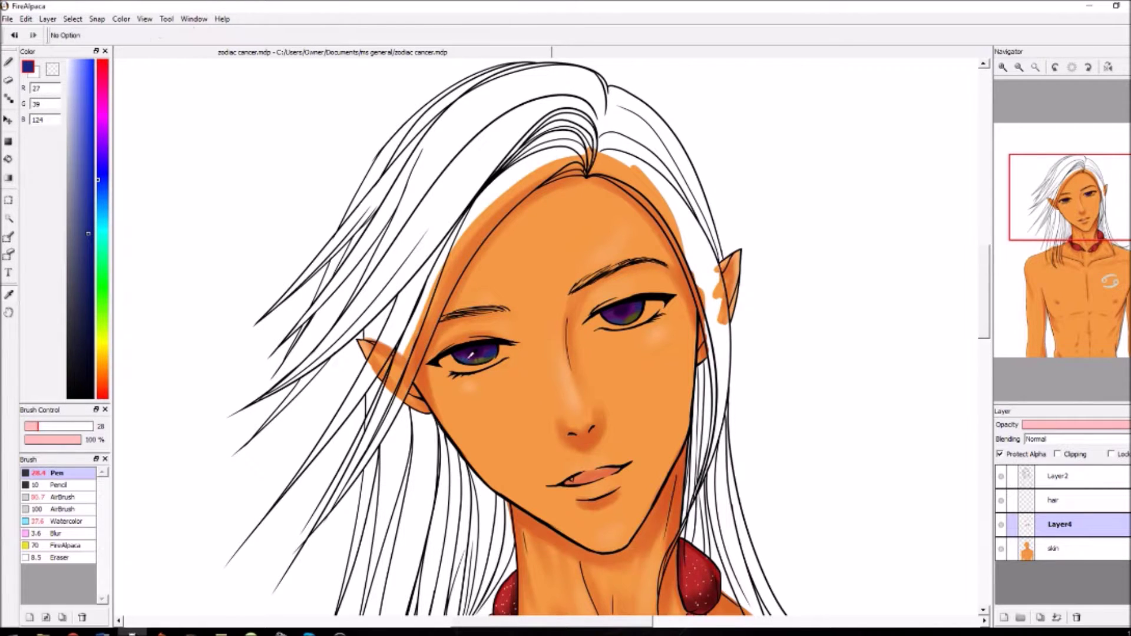
# Add fine colour dabs to both irises with the Pen at size 17, using purple R 109, G 5, B 126 and sampled olive and blue.
pyautogui.keyDown('alt'); pyautogui.click(472, 355); pyautogui.keyUp('alt')
pyautogui.click(93, 232)
pyautogui.click(33, 426)
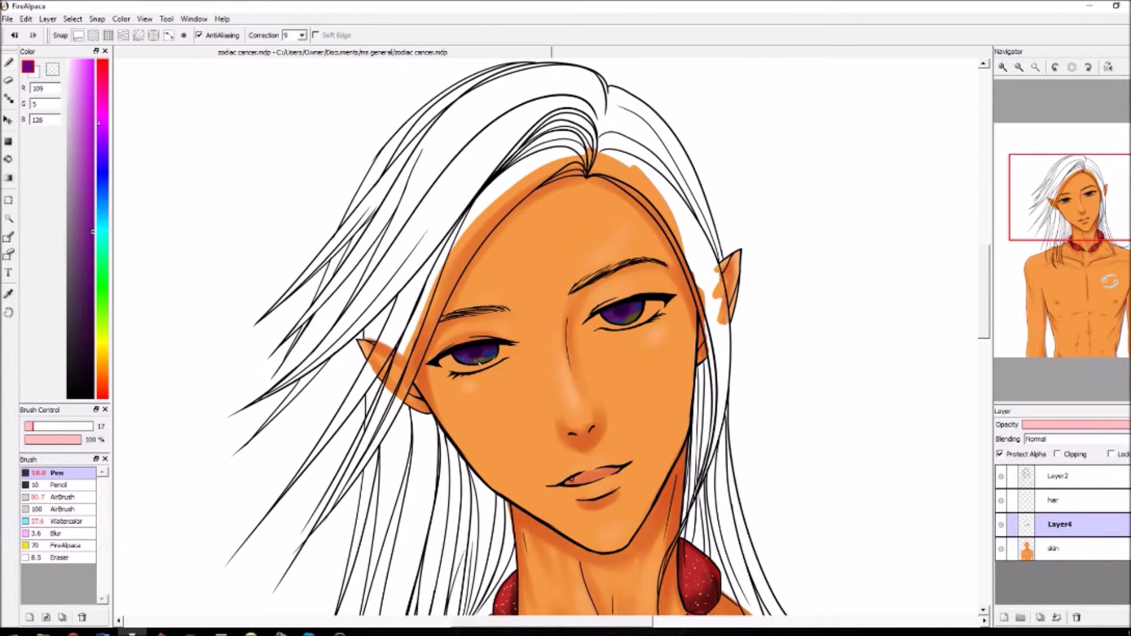
pyautogui.keyDown('alt'); pyautogui.click(615, 320); pyautogui.keyUp('alt')
pyautogui.keyDown('alt'); pyautogui.click(637, 307); pyautogui.keyUp('alt')
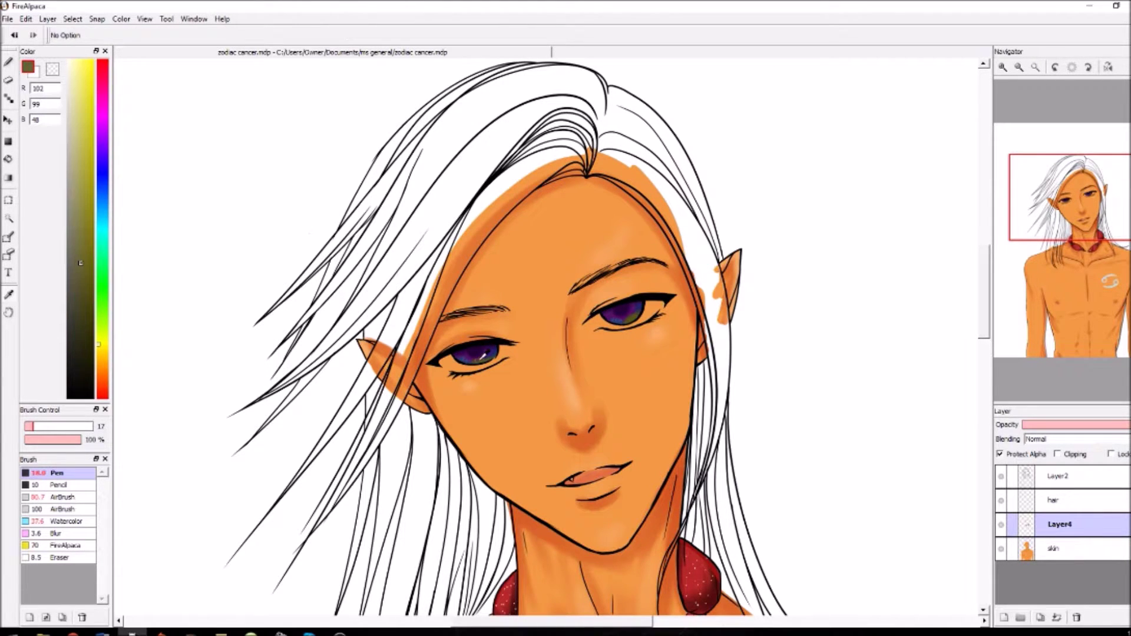
pyautogui.keyDown('alt'); pyautogui.click(656, 287); pyautogui.keyUp('alt')
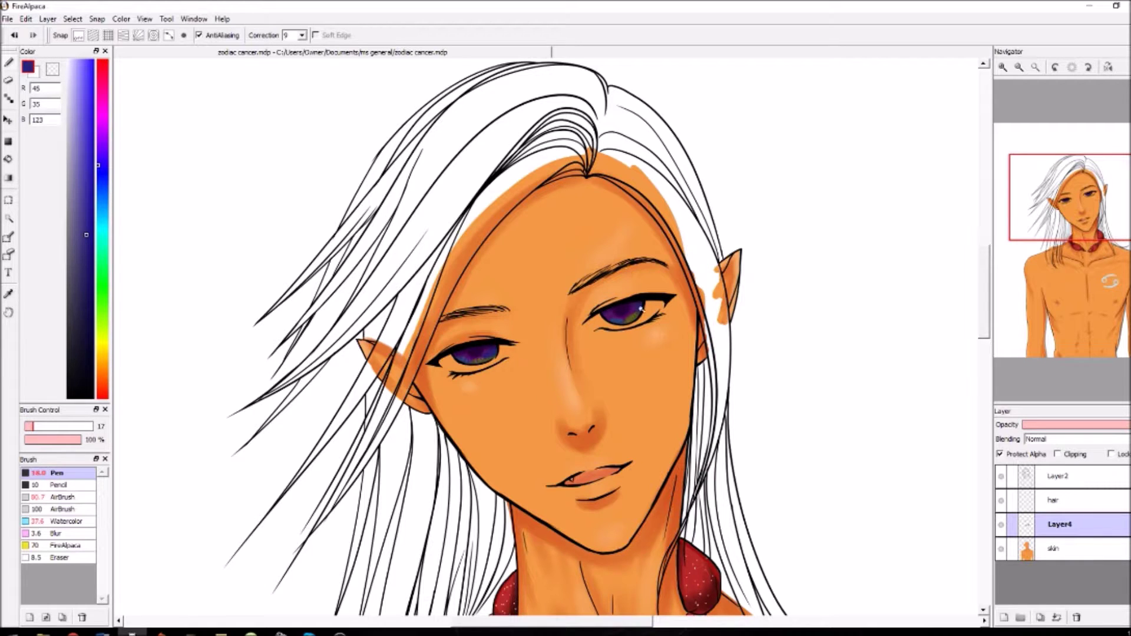
# Dot light purple specks in the irises with the Pen at size 15 in R 209, G 152, B 219.
pyautogui.keyDown('alt'); pyautogui.click(476, 352); pyautogui.keyUp('alt')
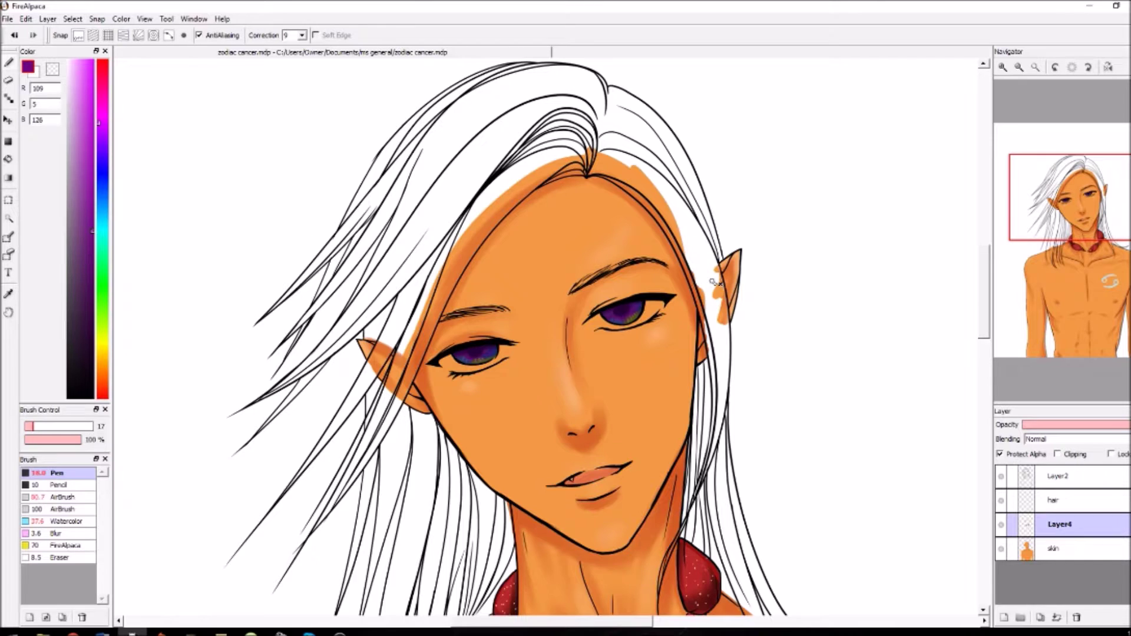
pyautogui.click(75, 107)
pyautogui.click(618, 318)
# Unprotect Layer4's alpha and paint the whites of both eyes in R 251, G 251, B 251 with the Pen at size 20.
pyautogui.click(1077, 475)
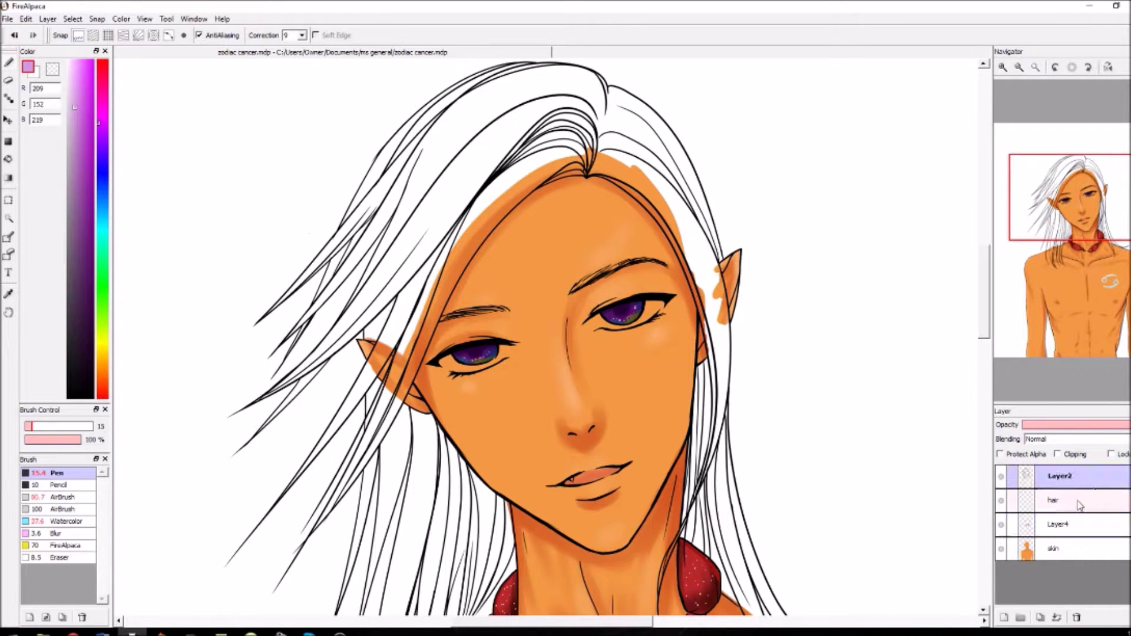
pyautogui.click(1078, 500)
pyautogui.click(1075, 525)
pyautogui.click(69, 70)
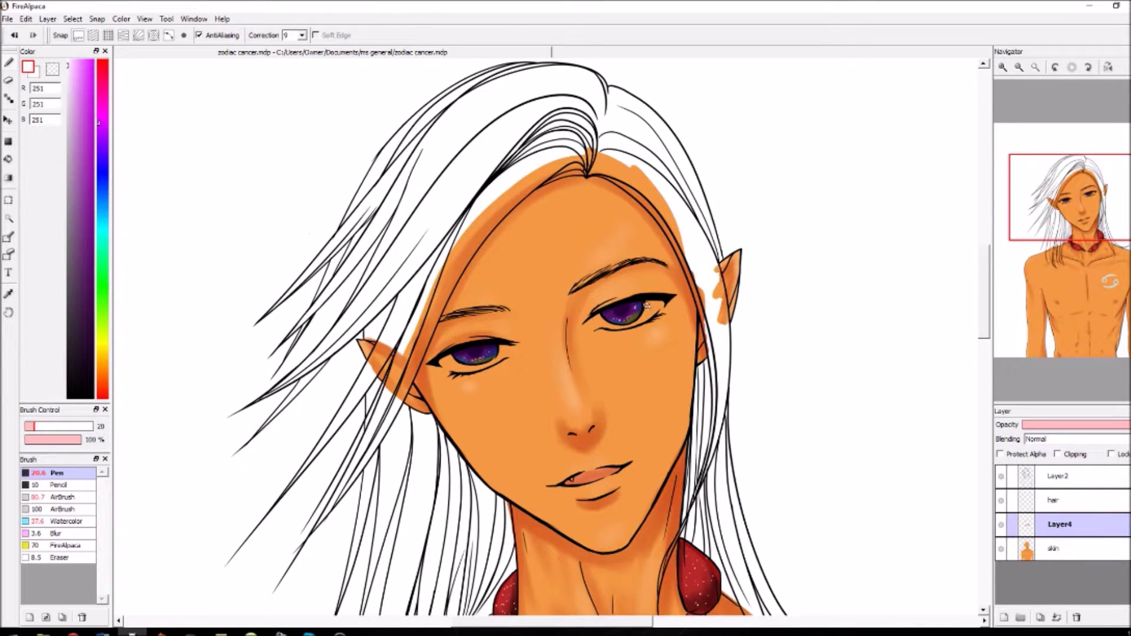
pyautogui.moveTo(644, 320); pyautogui.dragTo(665, 303)
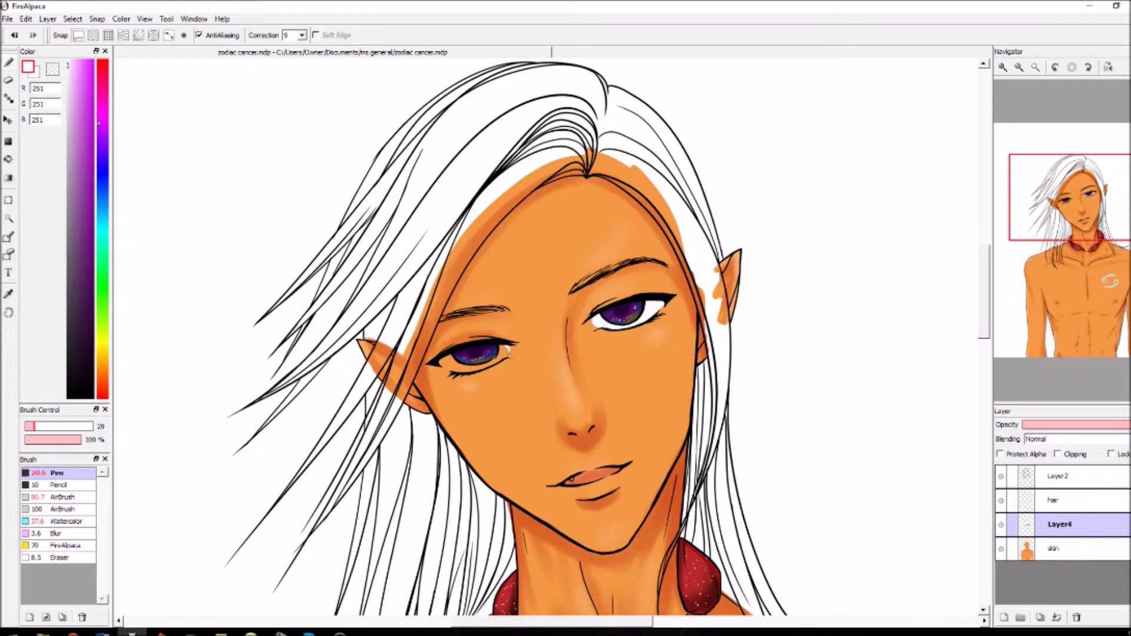
pyautogui.click(15, 36)
pyautogui.moveTo(452, 362); pyautogui.dragTo(505, 351)
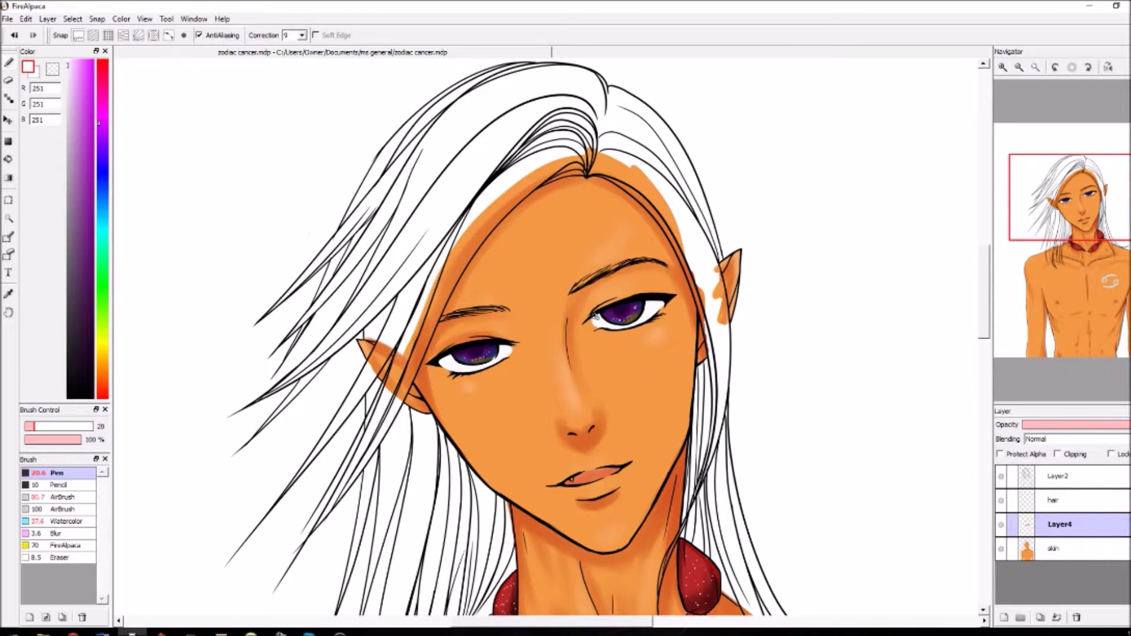
pyautogui.click(1118, 470)
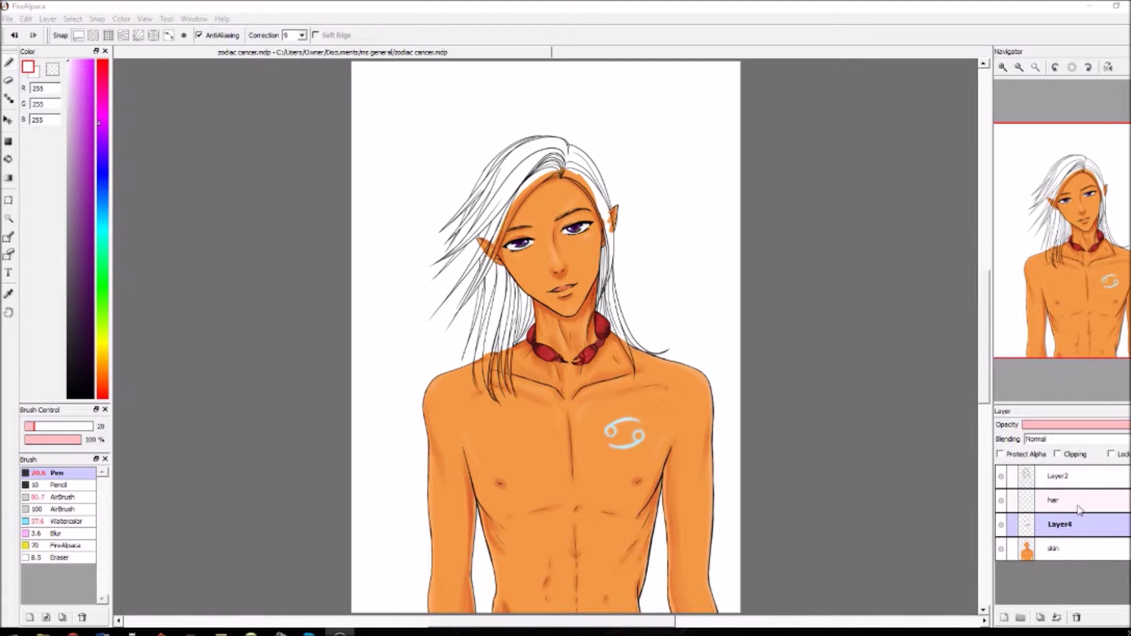
# Create a new layer, place it below the skin layer and name it "bg".
pyautogui.click(1079, 510)
pyautogui.moveTo(982, 319); pyautogui.dragTo(983, 292)
pyautogui.click(1004, 618)
pyautogui.moveTo(1076, 554); pyautogui.dragTo(1077, 574)
pyautogui.doubleClick(1078, 572)
pyautogui.write('bg')
pyautogui.press('Return')
# Paint the front strands framing the forehead on the hair layer in purple R 145, G 11, B 167 with the Pen at size 20.
pyautogui.click(1081, 501)
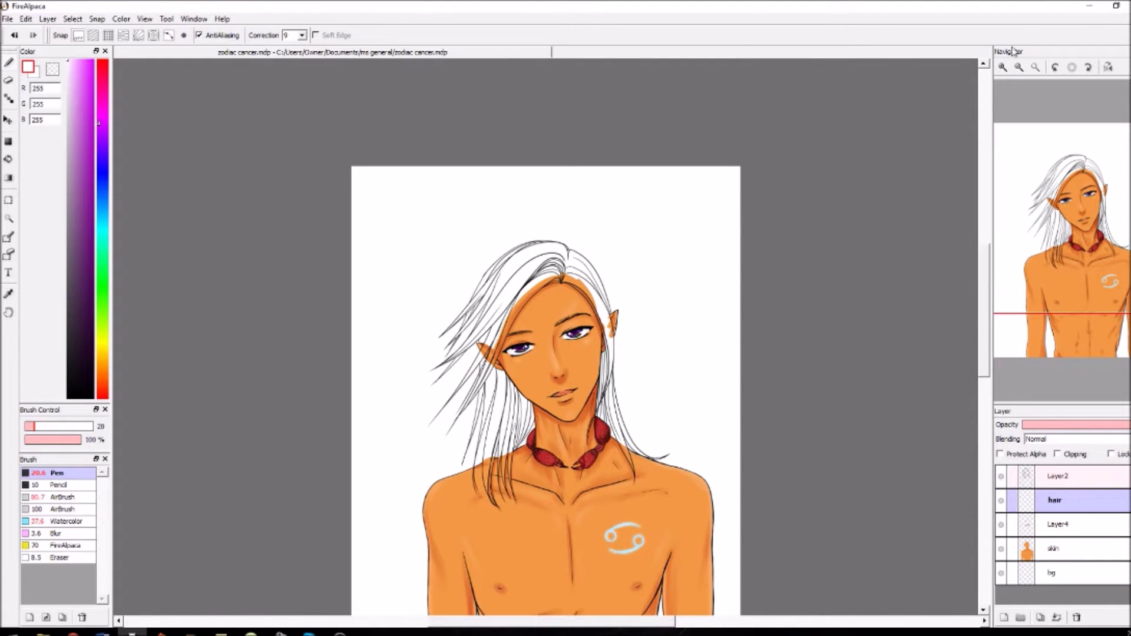
pyautogui.click(1003, 67)
pyautogui.click(1002, 67)
pyautogui.moveTo(983, 305); pyautogui.dragTo(983, 298)
pyautogui.click(92, 177)
pyautogui.moveTo(517, 178)
pyautogui.mouseDown()
pyautogui.moveTo(485, 245)
pyautogui.moveTo(514, 184)
pyautogui.mouseUp()
pyautogui.click(983, 64)
pyautogui.click(1002, 67)
pyautogui.moveTo(483, 224); pyautogui.dragTo(540, 134)
pyautogui.moveTo(508, 177)
pyautogui.mouseDown()
pyautogui.moveTo(586, 151)
pyautogui.moveTo(608, 155)
pyautogui.moveTo(658, 202)
pyautogui.moveTo(714, 345)
pyautogui.moveTo(714, 424)
pyautogui.mouseUp()
pyautogui.moveTo(697, 205)
pyautogui.mouseDown()
pyautogui.moveTo(718, 276)
pyautogui.moveTo(714, 431)
pyautogui.mouseUp()
pyautogui.moveTo(724, 341); pyautogui.dragTo(720, 404)
# Continue the purple along the outer edge and inner strands of the hair on the right of the head.
pyautogui.moveTo(660, 158); pyautogui.dragTo(726, 290)
pyautogui.moveTo(685, 236); pyautogui.dragTo(715, 372)
pyautogui.moveTo(709, 290)
pyautogui.mouseDown()
pyautogui.moveTo(723, 340)
pyautogui.moveTo(682, 221)
pyautogui.mouseUp()
pyautogui.moveTo(696, 227); pyautogui.dragTo(720, 299)
pyautogui.moveTo(984, 294); pyautogui.dragTo(983, 273)
pyautogui.moveTo(633, 292); pyautogui.dragTo(682, 354)
pyautogui.moveTo(649, 288); pyautogui.dragTo(702, 353)
pyautogui.moveTo(683, 308); pyautogui.dragTo(705, 349)
pyautogui.moveTo(640, 211)
pyautogui.mouseDown()
pyautogui.moveTo(609, 196)
pyautogui.moveTo(648, 219)
pyautogui.moveTo(677, 258)
pyautogui.moveTo(720, 364)
pyautogui.mouseUp()
# Paint the upper windblown strands beside the head on the hair layer in purple R 145, G 11, B 167.
pyautogui.moveTo(454, 382)
pyautogui.mouseDown()
pyautogui.moveTo(413, 486)
pyautogui.moveTo(448, 359)
pyautogui.mouseUp()
pyautogui.moveTo(347, 419); pyautogui.dragTo(451, 235)
pyautogui.moveTo(288, 448); pyautogui.dragTo(340, 380)
pyautogui.moveTo(304, 431); pyautogui.dragTo(377, 325)
pyautogui.moveTo(318, 413); pyautogui.dragTo(380, 323)
pyautogui.moveTo(277, 415); pyautogui.dragTo(361, 323)
pyautogui.click(15, 39)
pyautogui.moveTo(337, 349); pyautogui.dragTo(375, 302)
pyautogui.moveTo(305, 389); pyautogui.dragTo(361, 323)
pyautogui.moveTo(313, 381)
pyautogui.mouseDown()
pyautogui.moveTo(372, 319)
pyautogui.moveTo(338, 358)
pyautogui.mouseUp()
pyautogui.moveTo(326, 388)
pyautogui.mouseDown()
pyautogui.moveTo(347, 351)
pyautogui.moveTo(302, 436)
pyautogui.mouseUp()
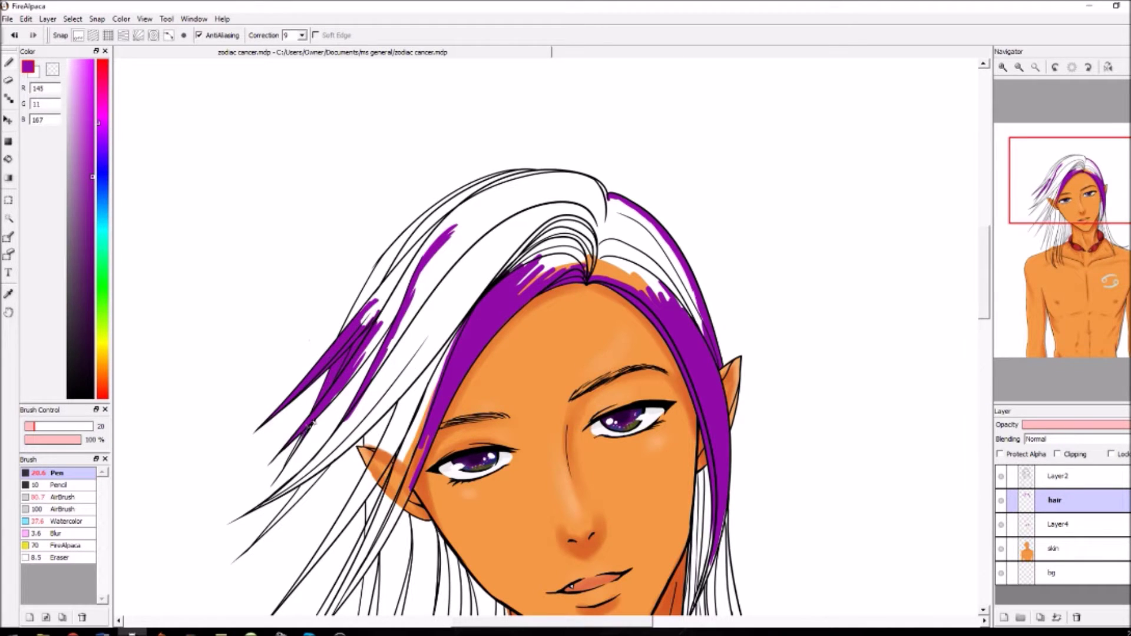
# Fill between the upper windblown strands, then extend the purple along the crown's outer edge with a slightly larger Pen.
pyautogui.moveTo(329, 400); pyautogui.dragTo(374, 336)
pyautogui.moveTo(348, 382); pyautogui.dragTo(399, 307)
pyautogui.moveTo(384, 352)
pyautogui.mouseDown()
pyautogui.moveTo(407, 309)
pyautogui.moveTo(345, 422)
pyautogui.moveTo(405, 287)
pyautogui.mouseUp()
pyautogui.moveTo(35, 426); pyautogui.dragTo(42, 412)
pyautogui.moveTo(347, 326)
pyautogui.mouseDown()
pyautogui.moveTo(412, 252)
pyautogui.moveTo(397, 250)
pyautogui.moveTo(459, 196)
pyautogui.mouseUp()
pyautogui.moveTo(412, 245)
pyautogui.mouseDown()
pyautogui.moveTo(545, 173)
pyautogui.moveTo(583, 177)
pyautogui.moveTo(703, 331)
pyautogui.mouseUp()
pyautogui.moveTo(987, 302); pyautogui.dragTo(987, 318)
# Return the Pen to size 20 and paint the middle windblown strands out to their tips in purple.
pyautogui.click(34, 426)
pyautogui.moveTo(259, 427); pyautogui.dragTo(392, 317)
pyautogui.moveTo(349, 352); pyautogui.dragTo(455, 239)
pyautogui.moveTo(269, 418); pyautogui.dragTo(368, 325)
pyautogui.moveTo(314, 378)
pyautogui.mouseDown()
pyautogui.moveTo(375, 304)
pyautogui.moveTo(272, 418)
pyautogui.moveTo(397, 315)
pyautogui.moveTo(460, 241)
pyautogui.moveTo(427, 312)
pyautogui.mouseUp()
pyautogui.click(73, 633)
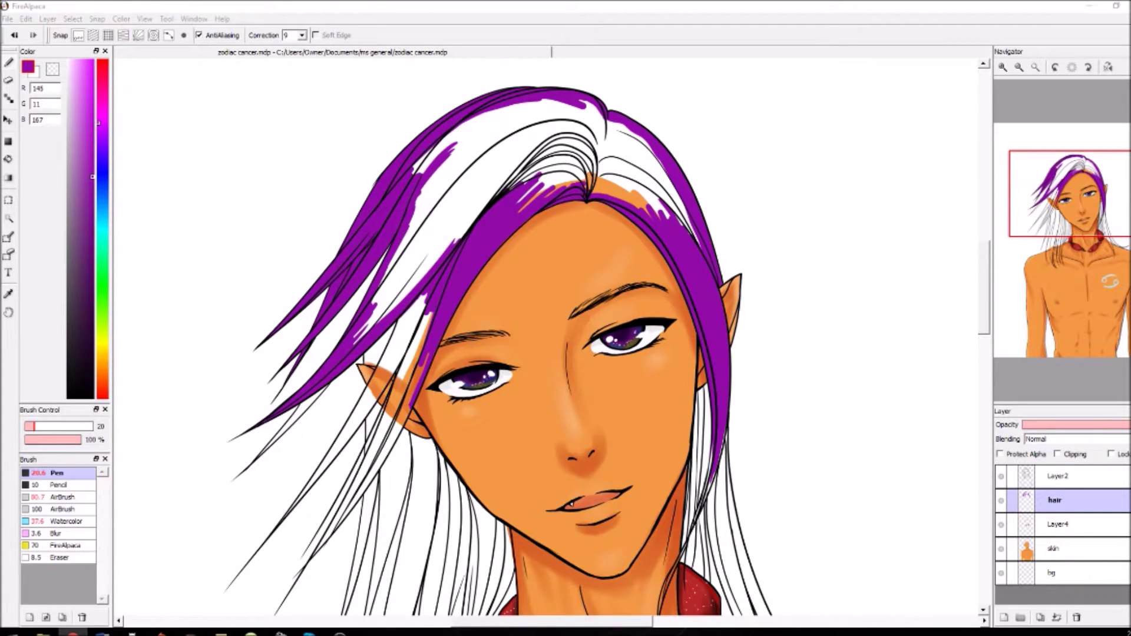
# Paint the strands above the pointed ear and widen the purple band around the crown.
pyautogui.moveTo(356, 343); pyautogui.dragTo(383, 303)
pyautogui.moveTo(357, 344); pyautogui.dragTo(464, 228)
pyautogui.moveTo(373, 303); pyautogui.dragTo(424, 203)
pyautogui.moveTo(414, 168)
pyautogui.mouseDown()
pyautogui.moveTo(537, 102)
pyautogui.moveTo(576, 102)
pyautogui.mouseUp()
pyautogui.moveTo(701, 247); pyautogui.dragTo(680, 207)
pyautogui.moveTo(985, 289); pyautogui.dragTo(984, 310)
# Fill the lower windblown strands crossing the ear down to their pointed tips on the hair layer.
pyautogui.moveTo(367, 219)
pyautogui.mouseDown()
pyautogui.moveTo(414, 236)
pyautogui.moveTo(365, 232)
pyautogui.mouseUp()
pyautogui.click(1069, 548)
pyautogui.click(8, 80)
pyautogui.click(8, 63)
pyautogui.click(1073, 499)
pyautogui.click(9, 81)
pyautogui.press('b')
pyautogui.moveTo(260, 319); pyautogui.dragTo(302, 275)
pyautogui.moveTo(372, 217)
pyautogui.mouseDown()
pyautogui.moveTo(416, 176)
pyautogui.moveTo(409, 265)
pyautogui.moveTo(365, 200)
pyautogui.moveTo(347, 303)
pyautogui.moveTo(312, 351)
pyautogui.moveTo(425, 171)
pyautogui.moveTo(321, 406)
pyautogui.moveTo(406, 236)
pyautogui.moveTo(393, 301)
pyautogui.moveTo(399, 282)
pyautogui.moveTo(327, 406)
pyautogui.moveTo(394, 300)
pyautogui.moveTo(350, 377)
pyautogui.moveTo(372, 353)
pyautogui.mouseUp()
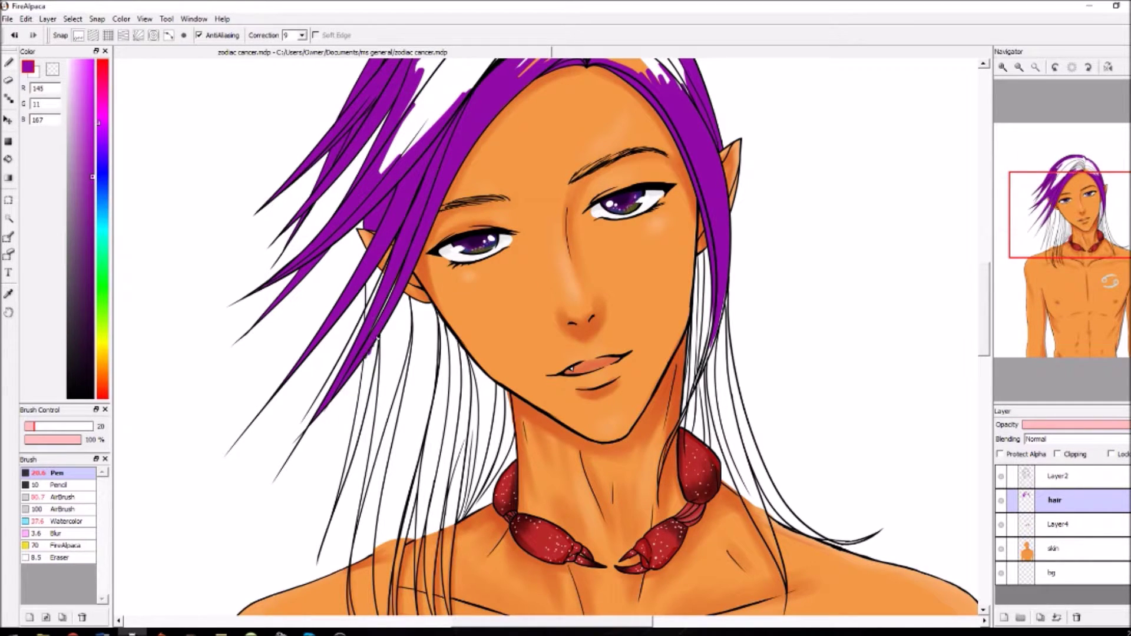
# Paint the first long strands hanging below the ear and start purple strokes in those beside the neck.
pyautogui.moveTo(365, 286); pyautogui.dragTo(377, 271)
pyautogui.moveTo(337, 500)
pyautogui.mouseDown()
pyautogui.moveTo(360, 413)
pyautogui.moveTo(351, 465)
pyautogui.moveTo(356, 439)
pyautogui.mouseUp()
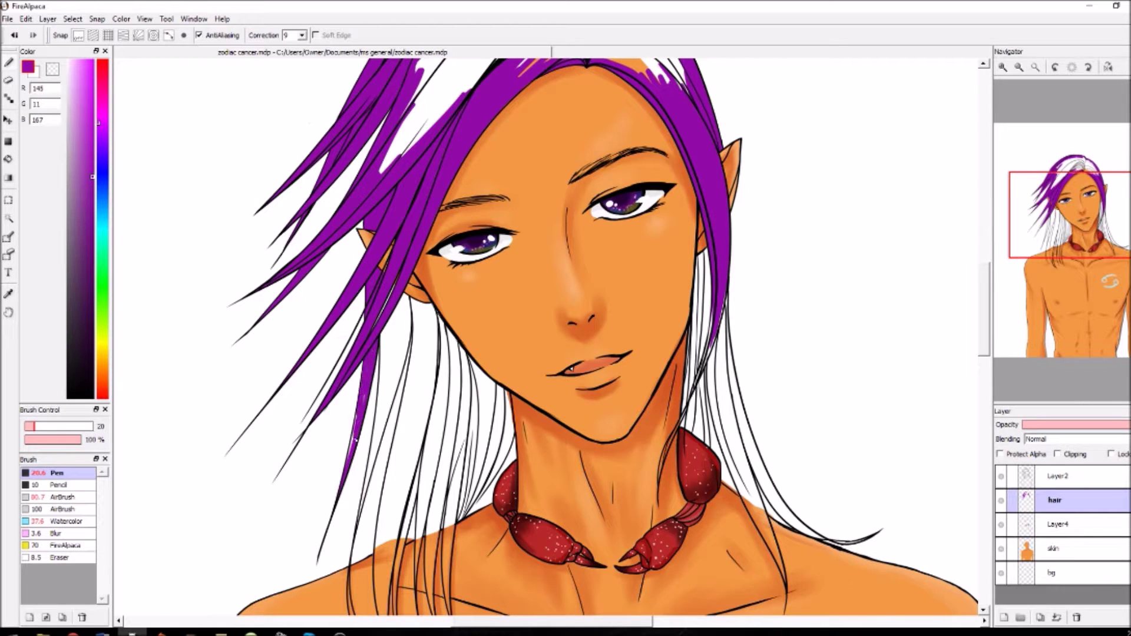
pyautogui.press('e')
pyautogui.click(9, 63)
pyautogui.moveTo(415, 300)
pyautogui.mouseDown()
pyautogui.moveTo(506, 393)
pyautogui.moveTo(511, 440)
pyautogui.moveTo(387, 418)
pyautogui.moveTo(378, 450)
pyautogui.mouseUp()
pyautogui.moveTo(421, 377); pyautogui.dragTo(396, 505)
pyautogui.scroll(-3, 406, 471)
pyautogui.moveTo(447, 312); pyautogui.dragTo(401, 474)
pyautogui.moveTo(451, 332); pyautogui.dragTo(430, 497)
pyautogui.moveTo(447, 498); pyautogui.dragTo(464, 306)
pyautogui.click(1058, 476)
pyautogui.click(67, 398)
pyautogui.moveTo(463, 443)
pyautogui.mouseDown()
pyautogui.moveTo(508, 377)
pyautogui.moveTo(486, 425)
pyautogui.moveTo(498, 393)
pyautogui.moveTo(480, 418)
pyautogui.moveTo(470, 402)
pyautogui.mouseUp()
pyautogui.hotkey('ctrl', 'z')
pyautogui.click(15, 35)
# Resample the hair purple and fill the long strands below the ear down over the shoulder with the Pen.
pyautogui.click(8, 81)
pyautogui.click(1054, 500)
pyautogui.click(8, 294)
pyautogui.click(386, 229)
pyautogui.click(8, 61)
pyautogui.moveTo(380, 364); pyautogui.dragTo(362, 426)
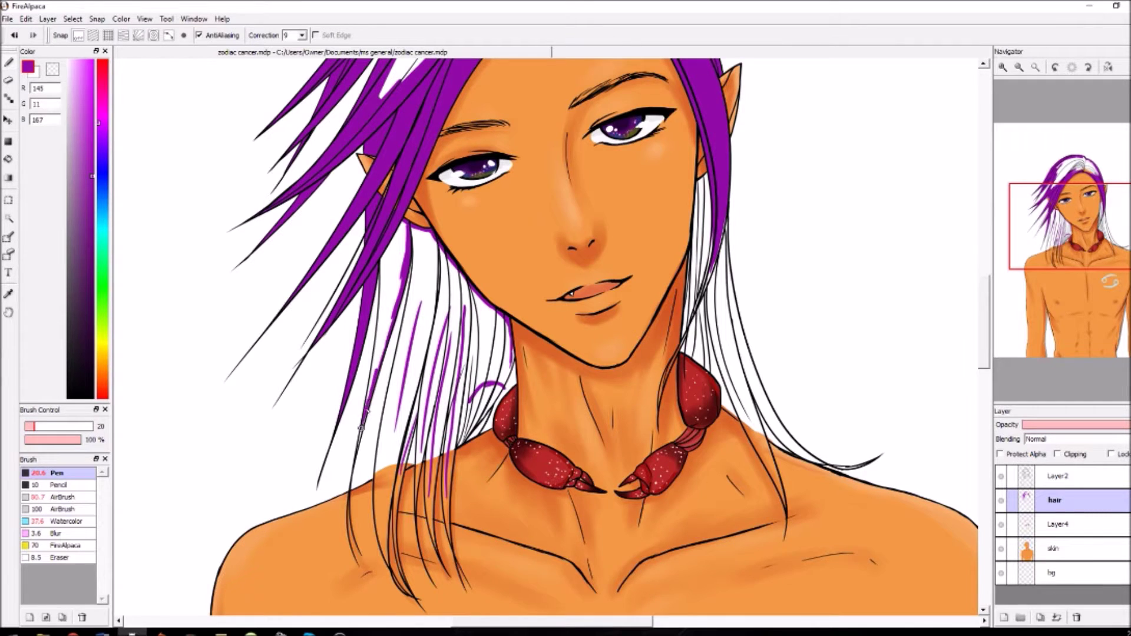
pyautogui.moveTo(381, 383)
pyautogui.mouseDown()
pyautogui.moveTo(396, 230)
pyautogui.moveTo(362, 419)
pyautogui.moveTo(371, 422)
pyautogui.mouseUp()
pyautogui.click(8, 80)
pyautogui.click(9, 62)
pyautogui.moveTo(411, 230)
pyautogui.mouseDown()
pyautogui.moveTo(412, 298)
pyautogui.moveTo(428, 297)
pyautogui.moveTo(389, 510)
pyautogui.moveTo(398, 589)
pyautogui.mouseUp()
pyautogui.moveTo(415, 315)
pyautogui.mouseDown()
pyautogui.moveTo(422, 267)
pyautogui.moveTo(407, 413)
pyautogui.moveTo(380, 507)
pyautogui.moveTo(404, 330)
pyautogui.moveTo(415, 352)
pyautogui.moveTo(393, 427)
pyautogui.moveTo(385, 553)
pyautogui.mouseUp()
pyautogui.moveTo(386, 513)
pyautogui.mouseDown()
pyautogui.moveTo(397, 566)
pyautogui.moveTo(400, 484)
pyautogui.mouseUp()
# Paint the narrow inner strands that fall over the collarbone on the hair layer in purple.
pyautogui.click(8, 80)
pyautogui.click(9, 63)
pyautogui.moveTo(418, 433); pyautogui.dragTo(429, 507)
pyautogui.moveTo(427, 362)
pyautogui.mouseDown()
pyautogui.moveTo(434, 539)
pyautogui.moveTo(431, 415)
pyautogui.mouseUp()
pyautogui.moveTo(449, 377)
pyautogui.mouseDown()
pyautogui.moveTo(434, 497)
pyautogui.moveTo(431, 473)
pyautogui.mouseUp()
pyautogui.click(1060, 476)
pyautogui.click(9, 80)
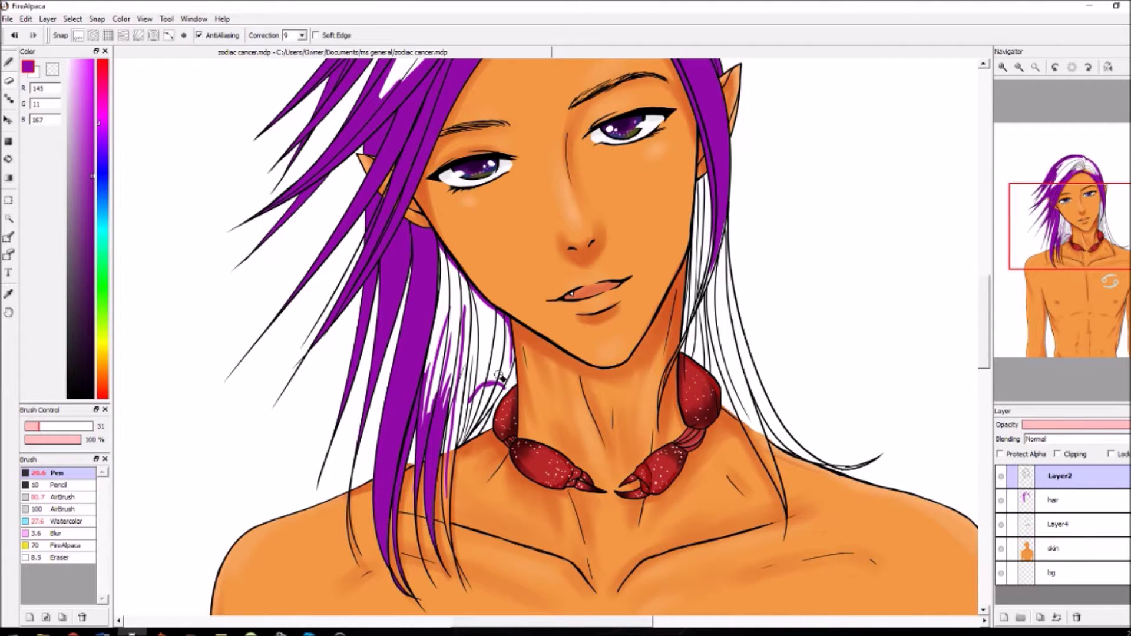
pyautogui.click(8, 62)
pyautogui.click(1060, 500)
pyautogui.moveTo(450, 403)
pyautogui.mouseDown()
pyautogui.moveTo(453, 546)
pyautogui.moveTo(459, 377)
pyautogui.moveTo(458, 447)
pyautogui.mouseUp()
# Fill the strands between the jawline and the claw necklace on the hair layer in purple.
pyautogui.click(1057, 548)
pyautogui.press('e')
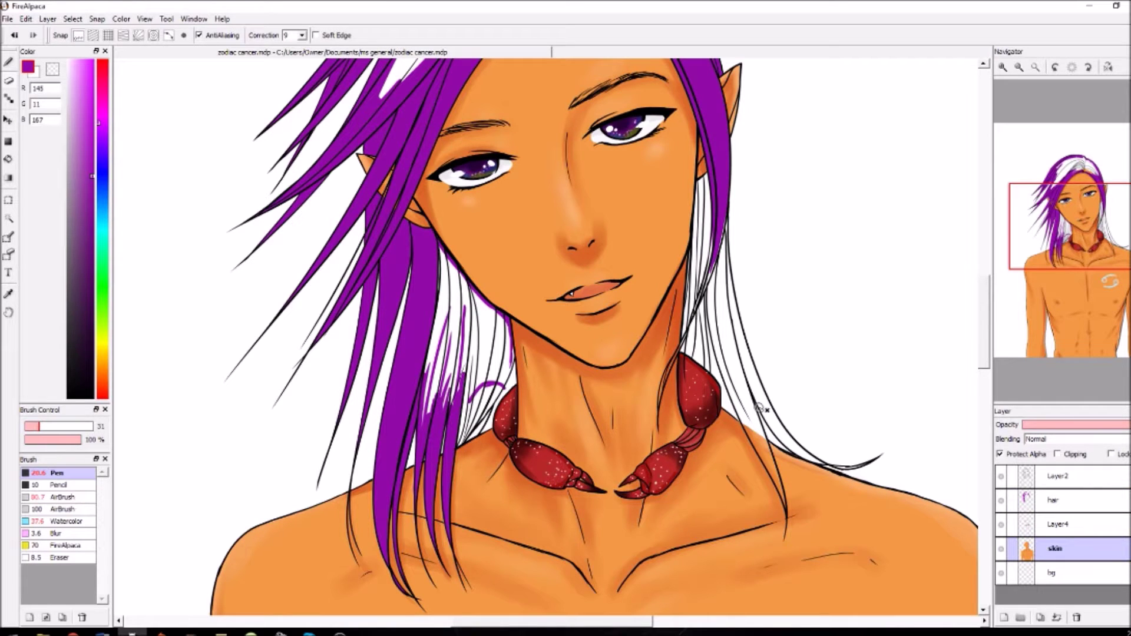
pyautogui.click(1059, 500)
pyautogui.click(8, 62)
pyautogui.moveTo(462, 406); pyautogui.dragTo(460, 442)
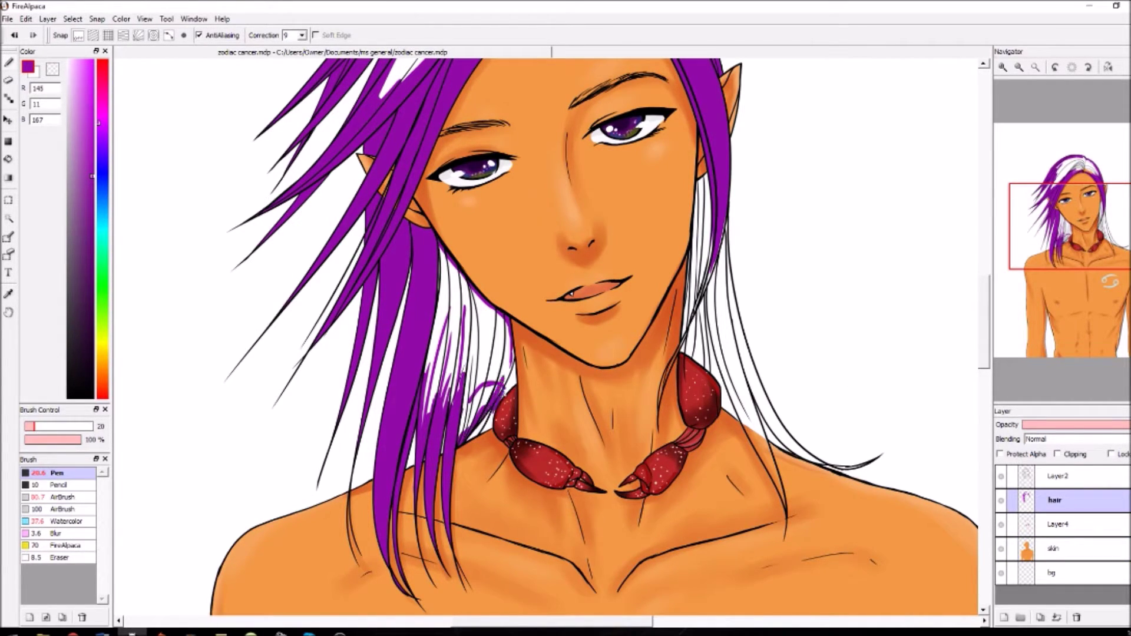
pyautogui.moveTo(506, 377)
pyautogui.mouseDown()
pyautogui.moveTo(439, 265)
pyautogui.moveTo(466, 283)
pyautogui.moveTo(510, 376)
pyautogui.mouseUp()
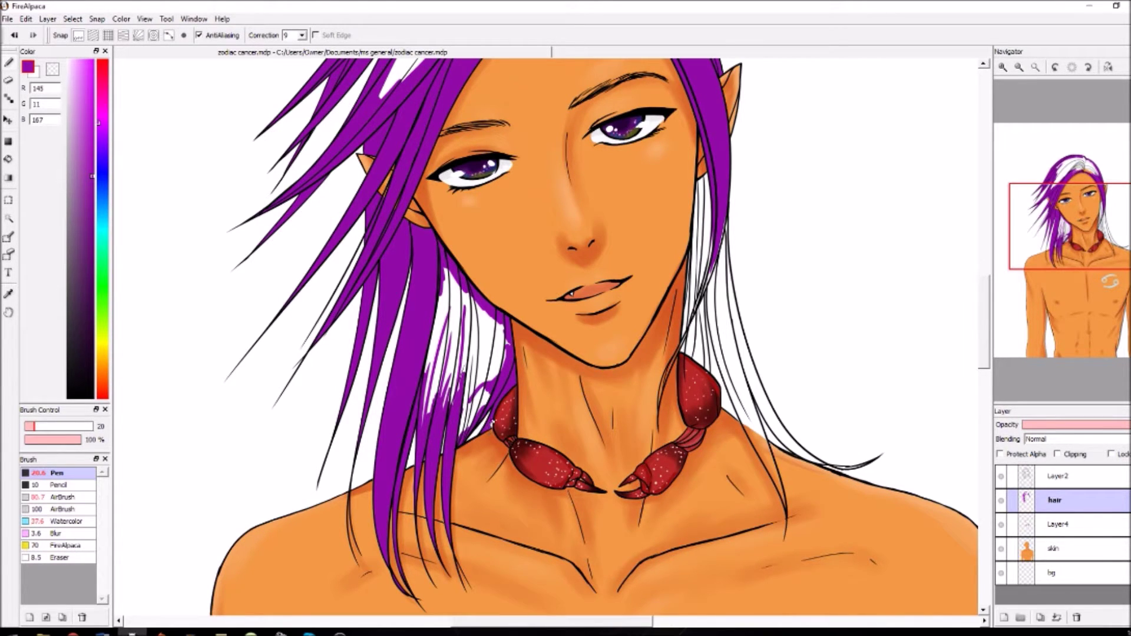
# Paint the strands behind the jaw on the opposite side of the neck down to the necklace in purple.
pyautogui.moveTo(677, 212)
pyautogui.mouseDown()
pyautogui.moveTo(492, 216)
pyautogui.moveTo(486, 233)
pyautogui.mouseUp()
pyautogui.moveTo(499, 271); pyautogui.dragTo(500, 378)
pyautogui.moveTo(503, 279); pyautogui.dragTo(500, 377)
pyautogui.moveTo(506, 214); pyautogui.dragTo(519, 286)
pyautogui.moveTo(514, 199); pyautogui.dragTo(523, 281)
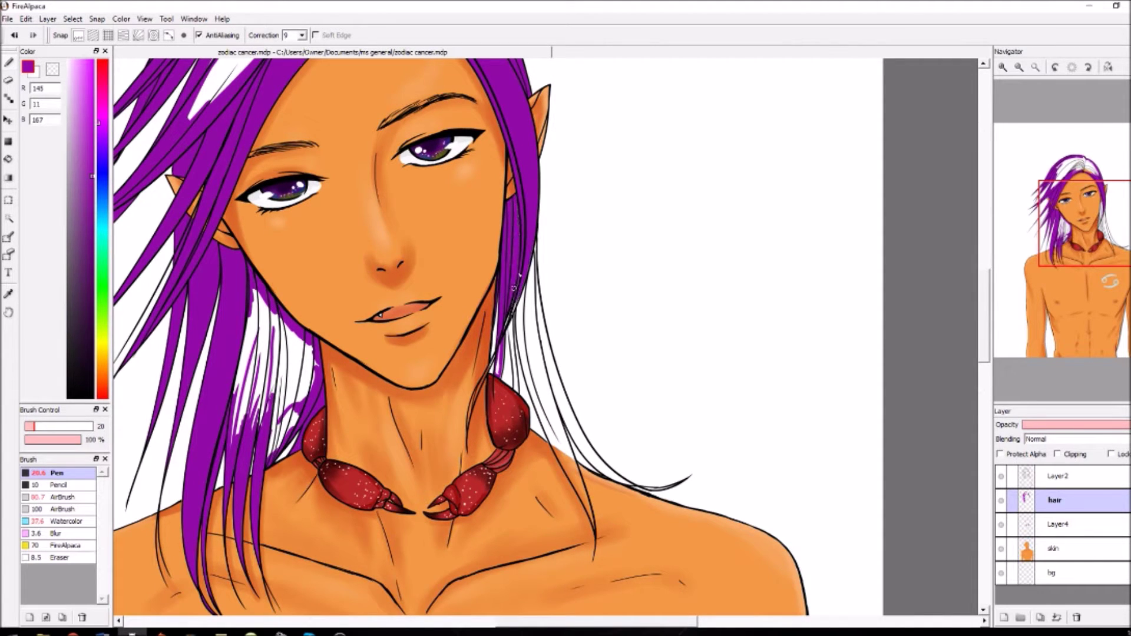
pyautogui.moveTo(498, 371)
pyautogui.mouseDown()
pyautogui.moveTo(426, 389)
pyautogui.moveTo(451, 357)
pyautogui.mouseUp()
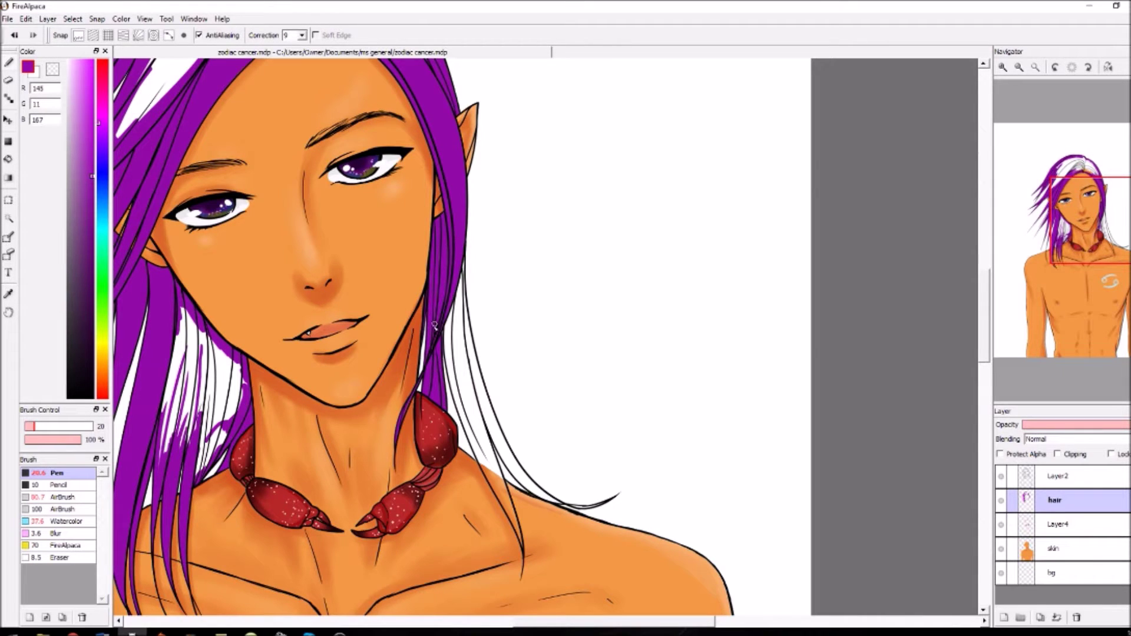
pyautogui.click(1054, 549)
pyautogui.keyDown('alt'); pyautogui.click(415, 331); pyautogui.keyUp('alt')
pyautogui.keyDown('alt'); pyautogui.click(379, 274); pyautogui.keyUp('alt')
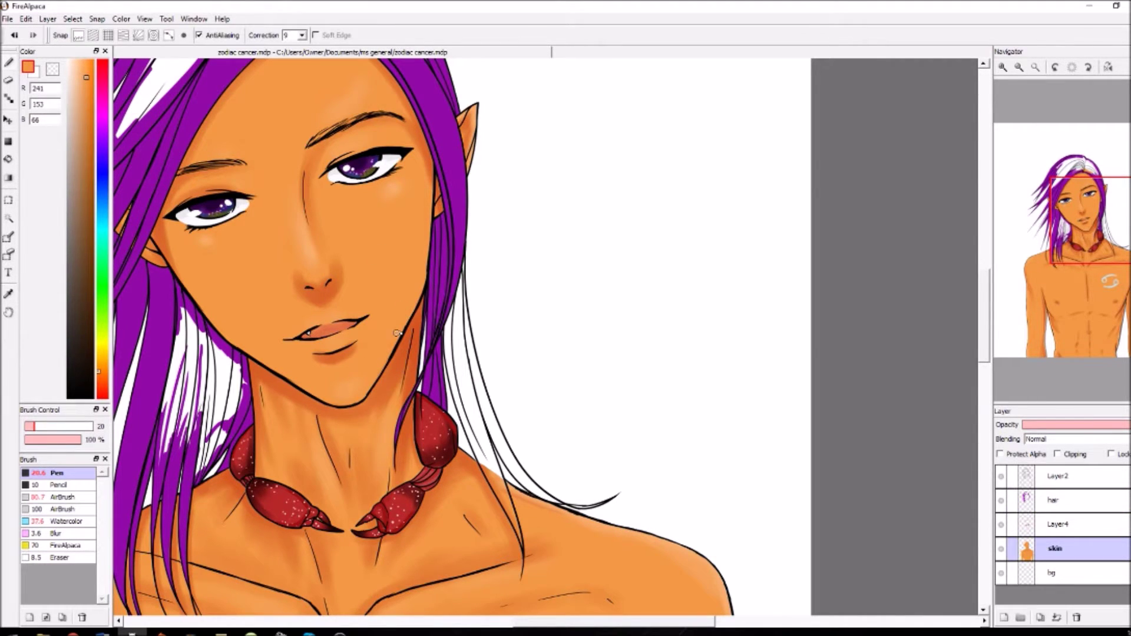
pyautogui.click(1055, 500)
pyautogui.keyDown('alt'); pyautogui.click(438, 342); pyautogui.keyUp('alt')
# Paint the long outer strands sweeping over the opposite shoulder in purple, following them toward the curled tip.
pyautogui.moveTo(448, 321)
pyautogui.mouseDown()
pyautogui.moveTo(445, 375)
pyautogui.moveTo(464, 420)
pyautogui.mouseUp()
pyautogui.moveTo(460, 260)
pyautogui.mouseDown()
pyautogui.moveTo(462, 408)
pyautogui.moveTo(485, 462)
pyautogui.mouseUp()
pyautogui.moveTo(463, 367); pyautogui.dragTo(484, 455)
pyautogui.moveTo(585, 623); pyautogui.dragTo(605, 623)
pyautogui.moveTo(390, 439); pyautogui.dragTo(419, 513)
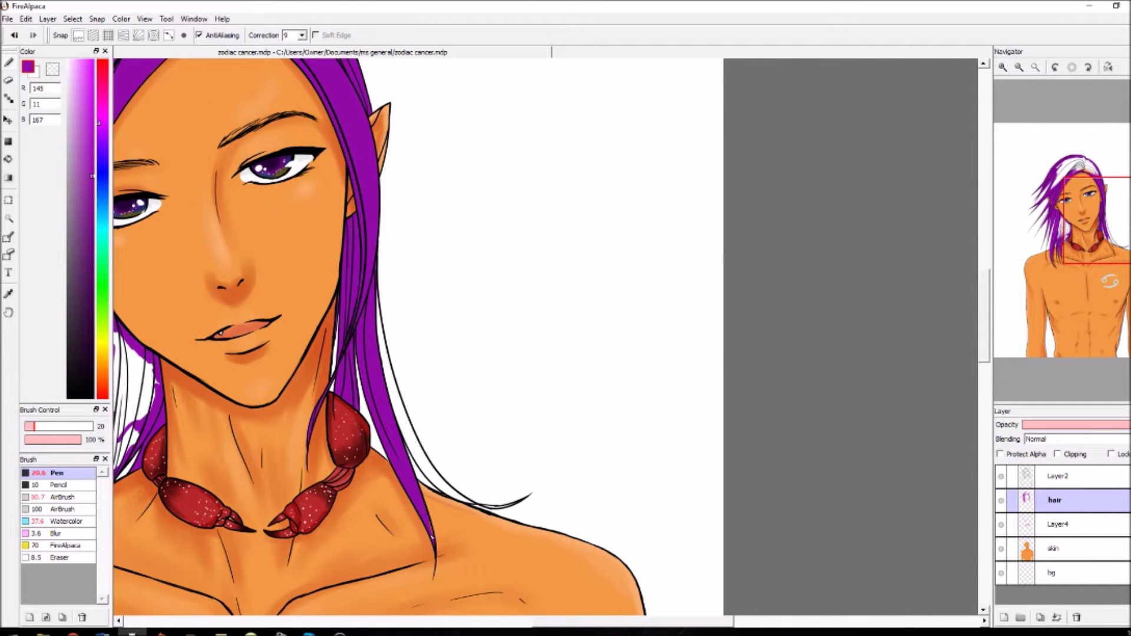
pyautogui.moveTo(380, 310)
pyautogui.mouseDown()
pyautogui.moveTo(406, 435)
pyautogui.moveTo(465, 501)
pyautogui.moveTo(442, 482)
pyautogui.moveTo(454, 490)
pyautogui.mouseUp()
pyautogui.moveTo(391, 359); pyautogui.dragTo(422, 459)
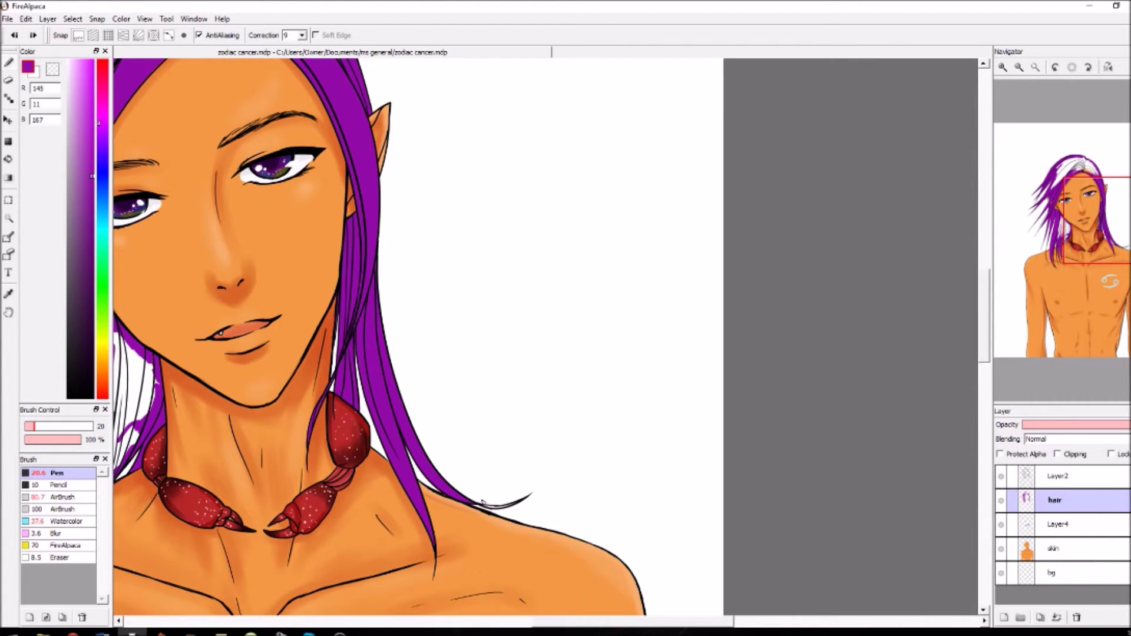
# Set the Pen size to 61 and fill the white gaps left in the strands beside the neck.
pyautogui.moveTo(610, 623); pyautogui.dragTo(556, 623)
pyautogui.moveTo(34, 426); pyautogui.dragTo(53, 426)
pyautogui.moveTo(330, 377); pyautogui.dragTo(336, 444)
pyautogui.moveTo(368, 392); pyautogui.dragTo(345, 469)
pyautogui.moveTo(341, 315); pyautogui.dragTo(389, 413)
pyautogui.moveTo(332, 330); pyautogui.dragTo(360, 385)
# Fill the remaining white areas on the crown and around the parting in purple.
pyautogui.scroll(5, 500, 336)
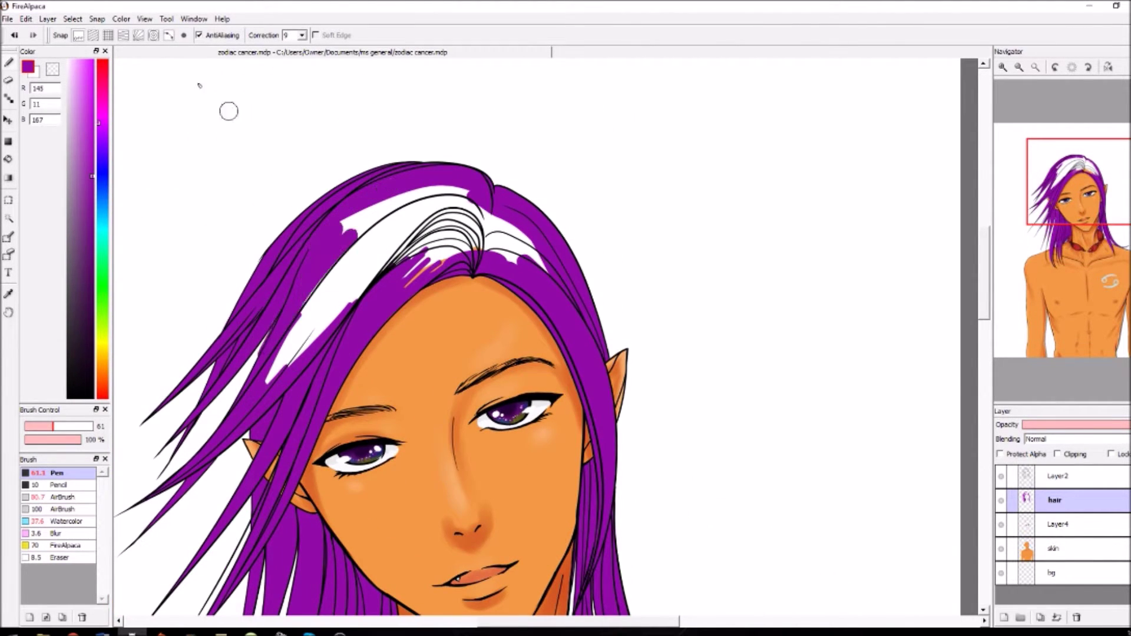
pyautogui.moveTo(483, 203); pyautogui.dragTo(413, 236)
pyautogui.moveTo(424, 203); pyautogui.dragTo(316, 271)
pyautogui.moveTo(492, 226); pyautogui.dragTo(539, 262)
pyautogui.click(1035, 68)
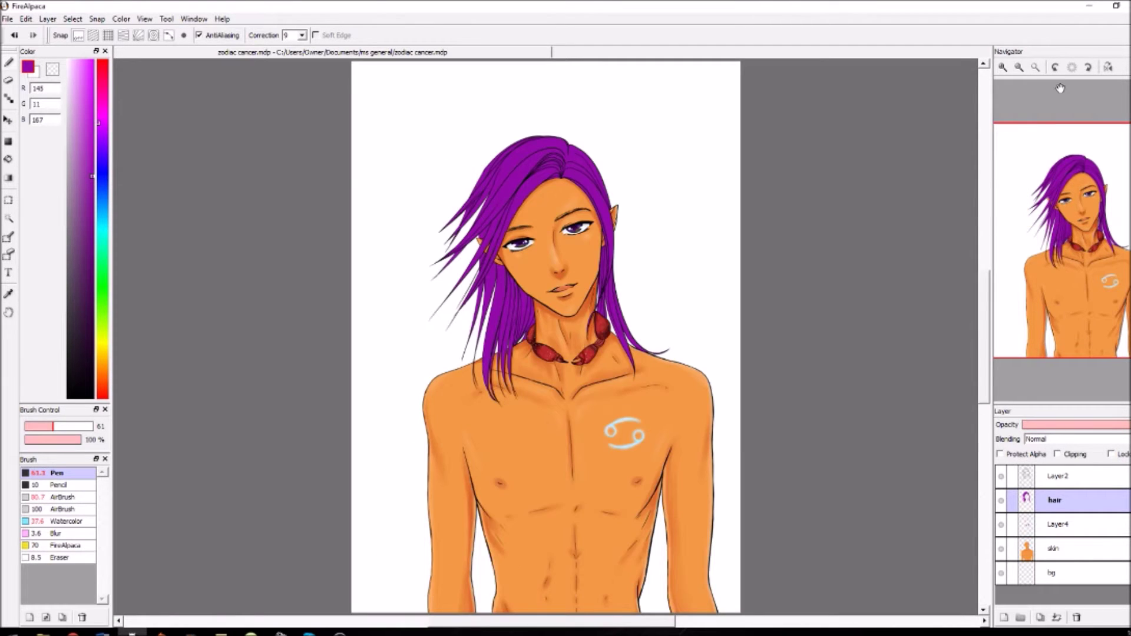
# Retouch the windblown strands' line art on Layer2 in black with the Pen at size 11.
pyautogui.click(1058, 476)
pyautogui.click(1007, 67)
pyautogui.click(1007, 67)
pyautogui.click(1007, 69)
pyautogui.click(30, 426)
pyautogui.click(68, 398)
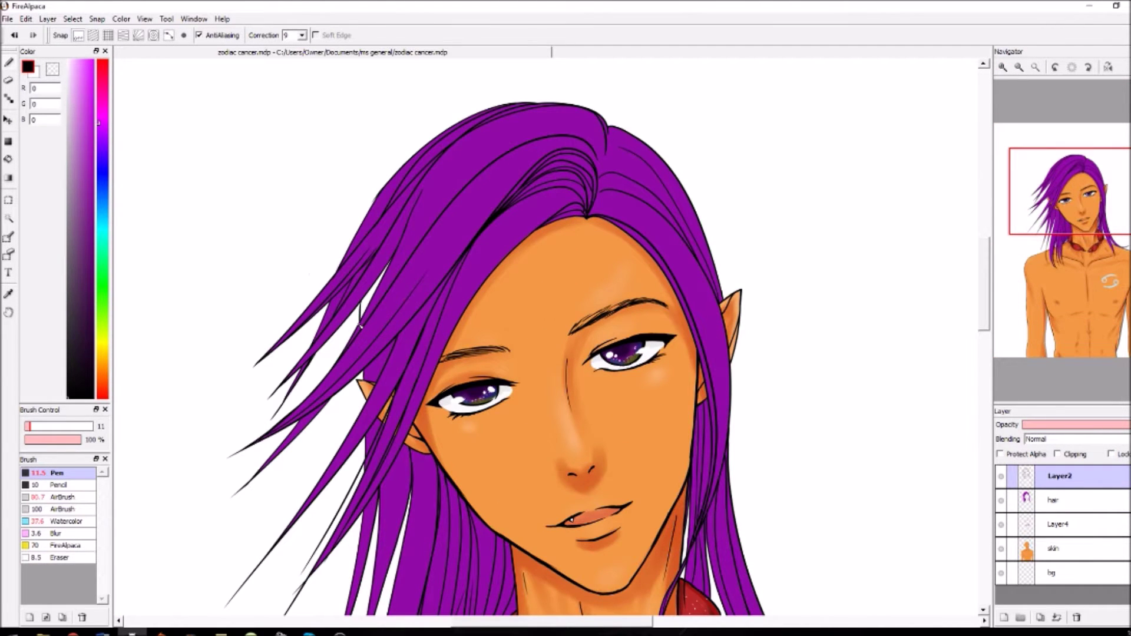
# Resample the purple on the hair layer and fill the gap between the windblown strands.
pyautogui.click(1055, 500)
pyautogui.click(8, 294)
pyautogui.click(380, 332)
pyautogui.click(9, 63)
pyautogui.moveTo(366, 310); pyautogui.dragTo(384, 275)
# Save the zodiac cancer.mdp drawing.
pyautogui.click(1034, 68)
pyautogui.click(12, 18)
pyautogui.click(27, 59)
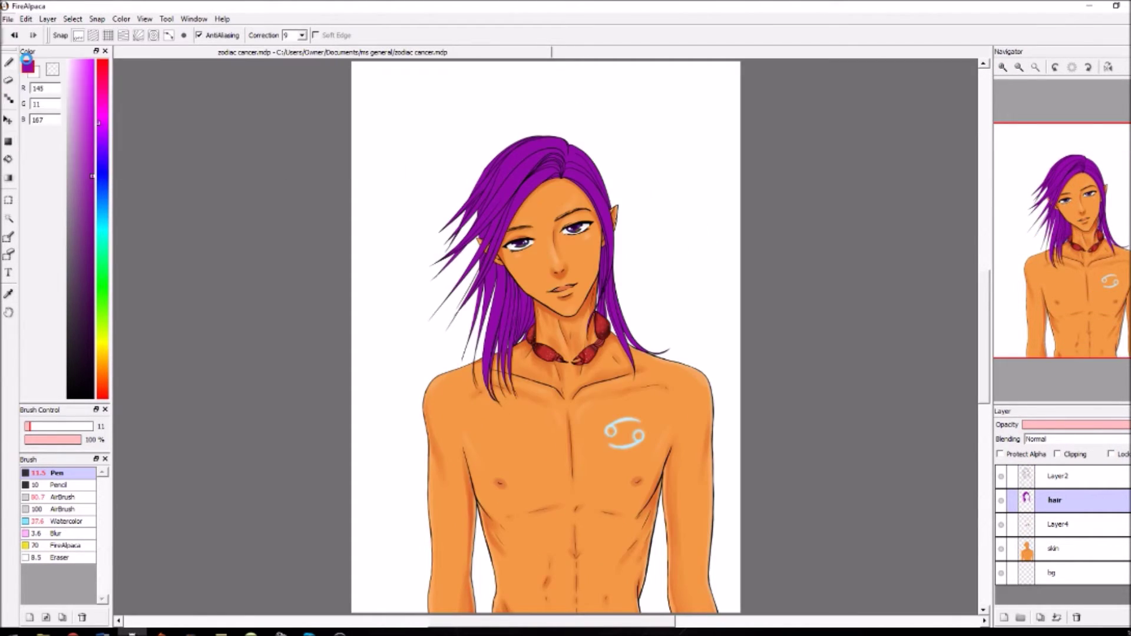
pyautogui.click(73, 633)
pyautogui.hotkey('alt', 'Tab')
# Protect the hair layer's alpha and repaint the upper windblown strands in red-brown R 139, G 36, B 0 at size 58.
pyautogui.scroll(3, 773, 298)
pyautogui.click(99, 392)
pyautogui.moveTo(102, 391); pyautogui.dragTo(102, 384)
pyautogui.moveTo(91, 166); pyautogui.dragTo(89, 179)
pyautogui.click(52, 426)
pyautogui.moveTo(511, 238); pyautogui.dragTo(461, 303)
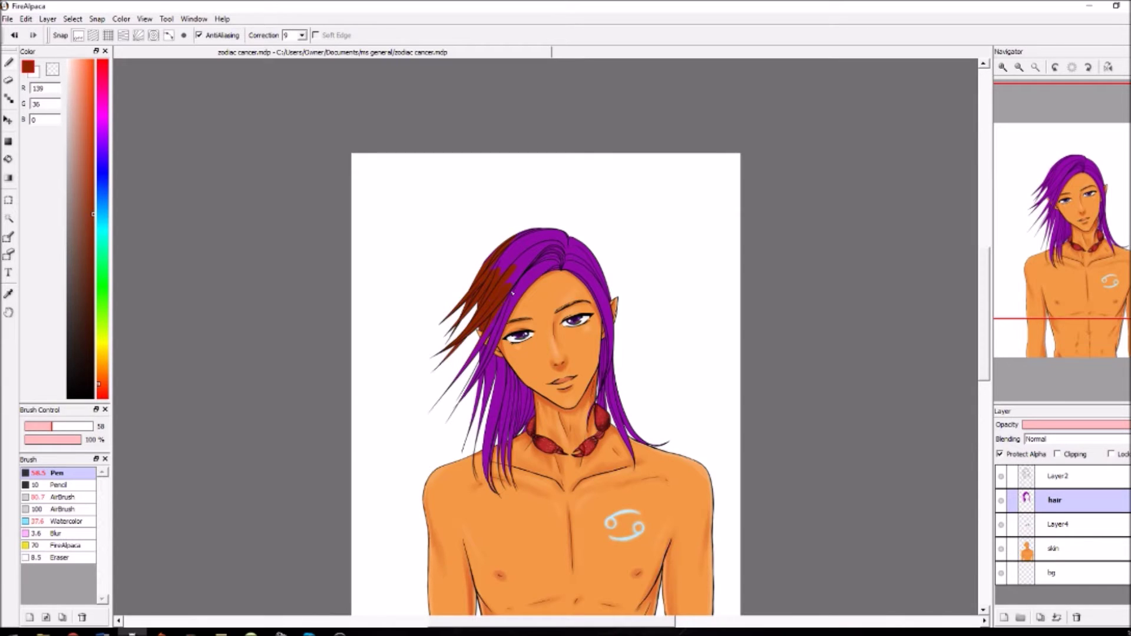
# Enlarge the Pen to size 114 and repaint the rest of the hair in reddish brown.
pyautogui.moveTo(53, 427); pyautogui.dragTo(75, 427)
pyautogui.moveTo(511, 389); pyautogui.dragTo(498, 496)
pyautogui.moveTo(622, 370); pyautogui.dragTo(637, 443)
pyautogui.scroll(1, 548, 283)
pyautogui.moveTo(556, 283); pyautogui.dragTo(524, 322)
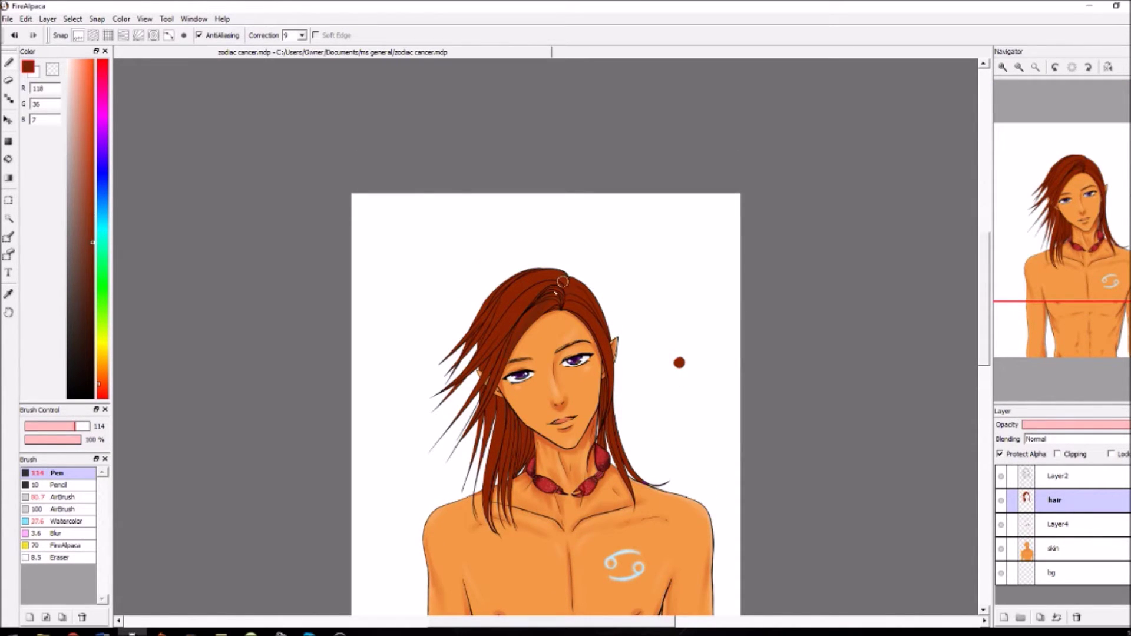
# Dab mid-brown and dark-brown swatches beside the figure and repaint the whole hair in dark brown R 93, G 24, B 0.
pyautogui.click(1000, 454)
pyautogui.click(689, 365)
pyautogui.click(93, 275)
pyautogui.moveTo(492, 412)
pyautogui.mouseDown()
pyautogui.moveTo(594, 272)
pyautogui.moveTo(490, 448)
pyautogui.moveTo(495, 507)
pyautogui.mouseUp()
pyautogui.moveTo(607, 353); pyautogui.dragTo(660, 486)
pyautogui.moveTo(602, 347)
pyautogui.mouseDown()
pyautogui.moveTo(584, 293)
pyautogui.moveTo(597, 315)
pyautogui.mouseUp()
pyautogui.click(1019, 454)
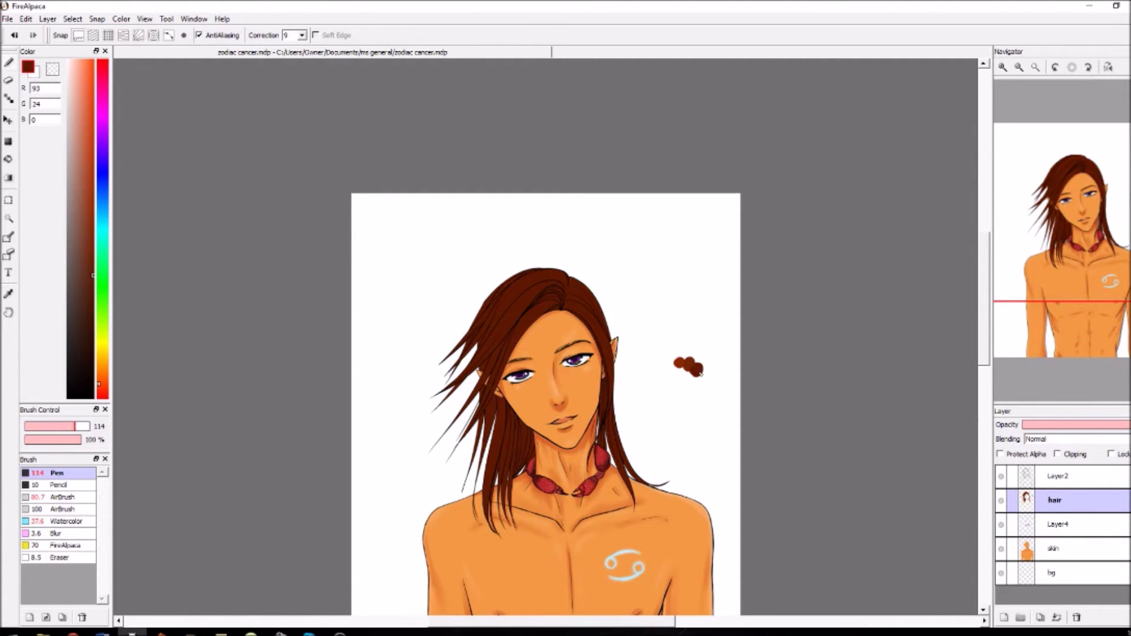
pyautogui.click(696, 370)
pyautogui.click(1019, 454)
# Sample the mid-brown swatch R 118, G 36, B 7 and paint along the crown from the windblown strands to the parting.
pyautogui.click(1002, 67)
pyautogui.keyDown('alt'); pyautogui.click(742, 372); pyautogui.keyUp('alt')
pyautogui.moveTo(451, 318)
pyautogui.mouseDown()
pyautogui.moveTo(505, 261)
pyautogui.moveTo(574, 256)
pyautogui.mouseUp()
pyautogui.moveTo(580, 259); pyautogui.dragTo(615, 291)
# Brush soft highlights over the crown and hanging strands with Watercolor at size 127 in lighter brown R 151, G 78, B 52.
pyautogui.click(66, 522)
pyautogui.click(80, 426)
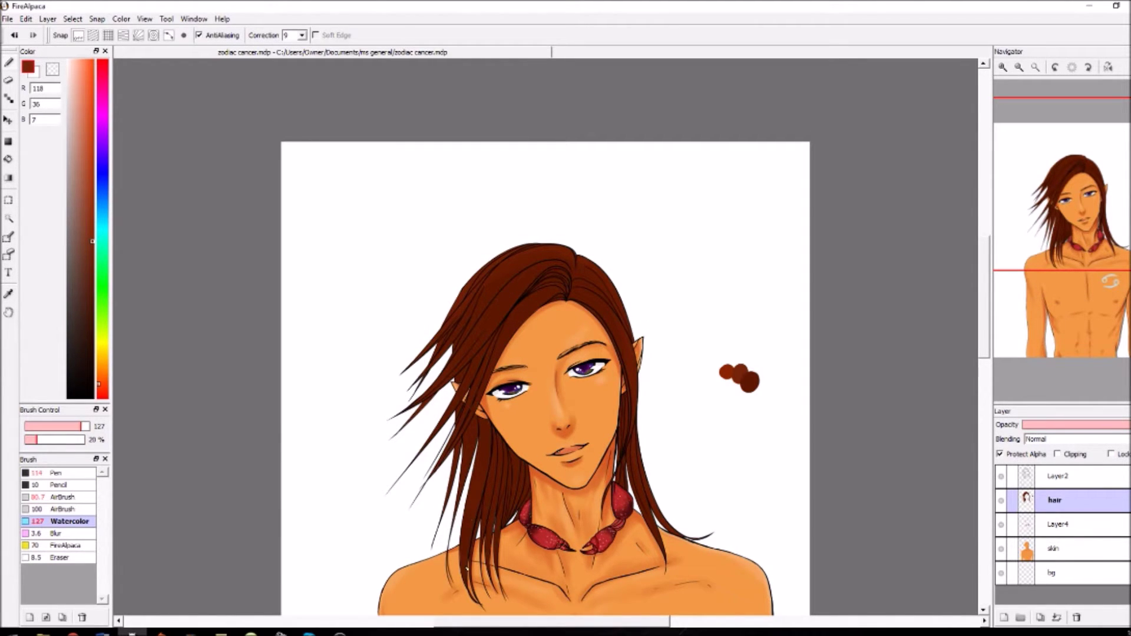
pyautogui.click(88, 219)
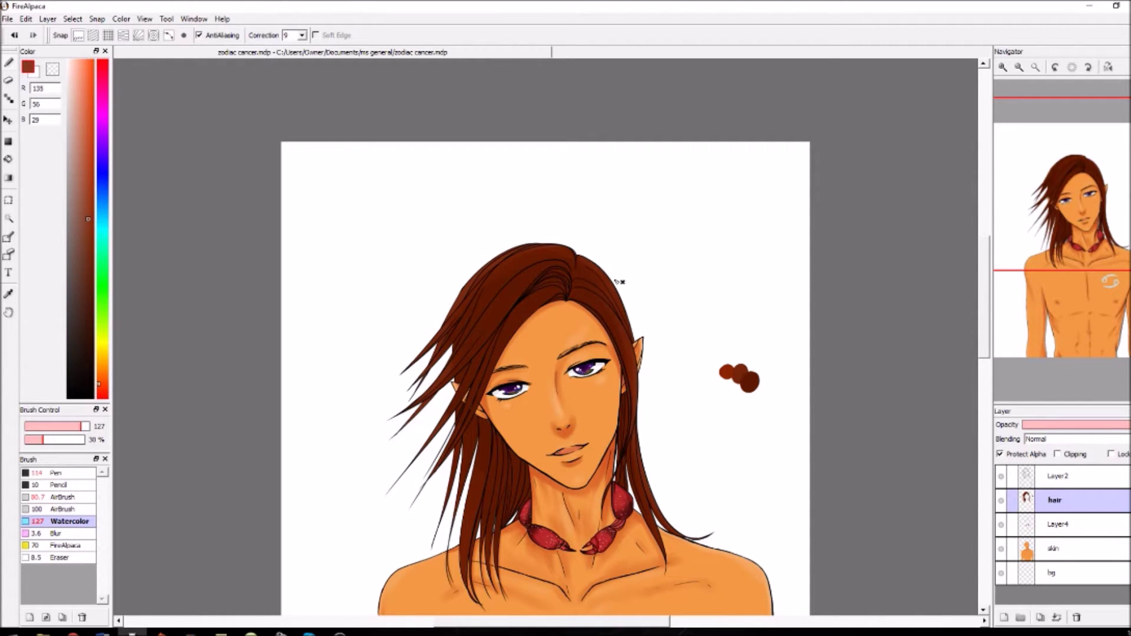
pyautogui.moveTo(84, 213); pyautogui.dragTo(84, 199)
pyautogui.moveTo(512, 254); pyautogui.dragTo(426, 347)
pyautogui.moveTo(580, 255); pyautogui.dragTo(627, 328)
pyautogui.moveTo(643, 450); pyautogui.dragTo(652, 499)
pyautogui.moveTo(484, 570); pyautogui.dragTo(469, 511)
pyautogui.click(9, 294)
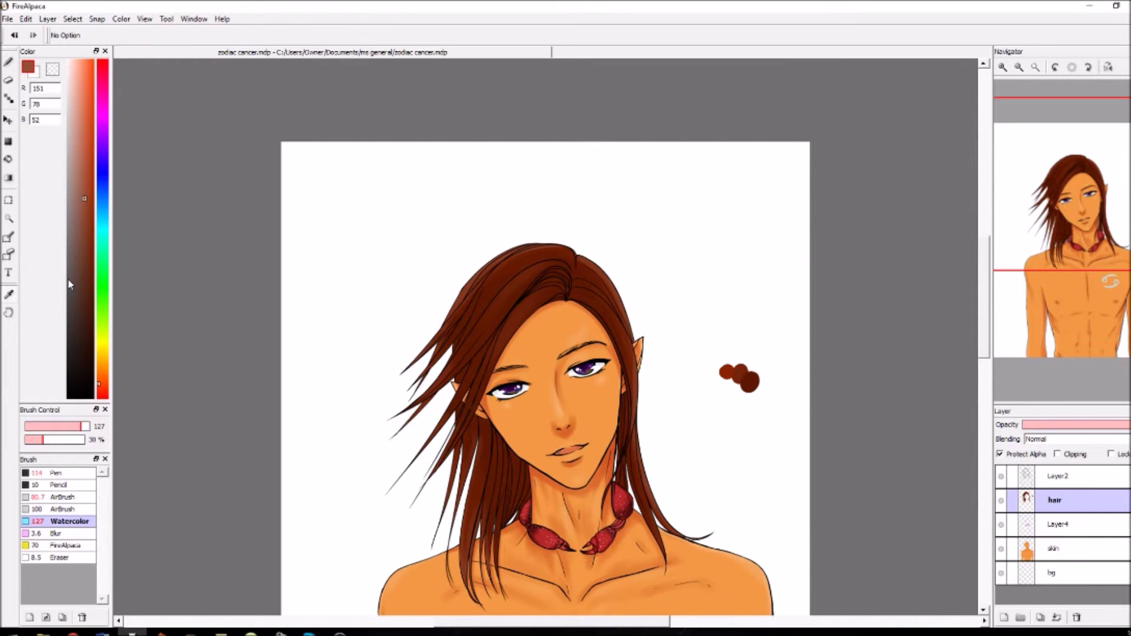
pyautogui.click(726, 372)
pyautogui.click(9, 62)
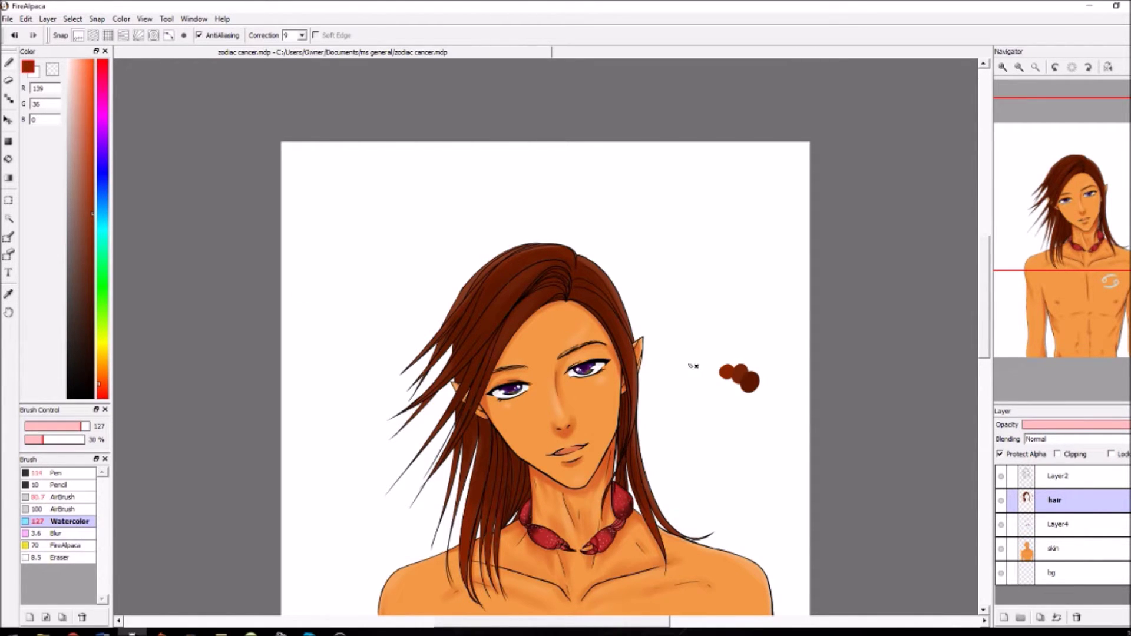
# Paint shadows between the hair strands in deep brown R 80, G 21, B 0 with the Pen at sizes 80 and 54.
pyautogui.click(9, 294)
pyautogui.click(749, 382)
pyautogui.click(8, 62)
pyautogui.click(57, 473)
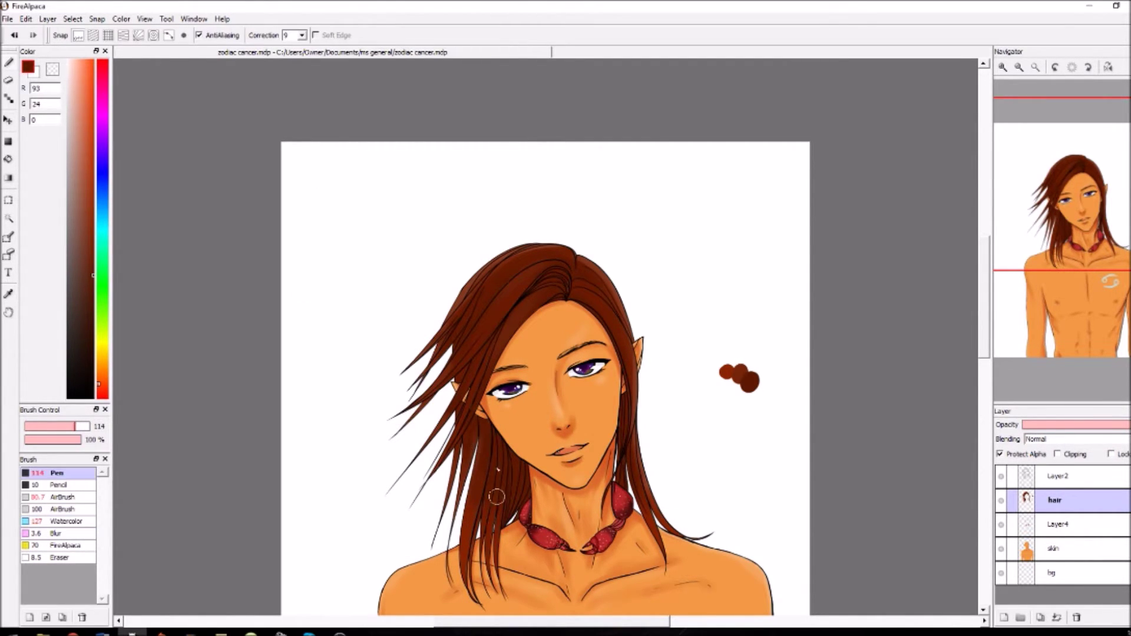
pyautogui.keyDown('alt'); pyautogui.click(569, 302); pyautogui.keyUp('alt')
pyautogui.click(62, 426)
pyautogui.click(1003, 67)
pyautogui.moveTo(485, 365); pyautogui.dragTo(539, 309)
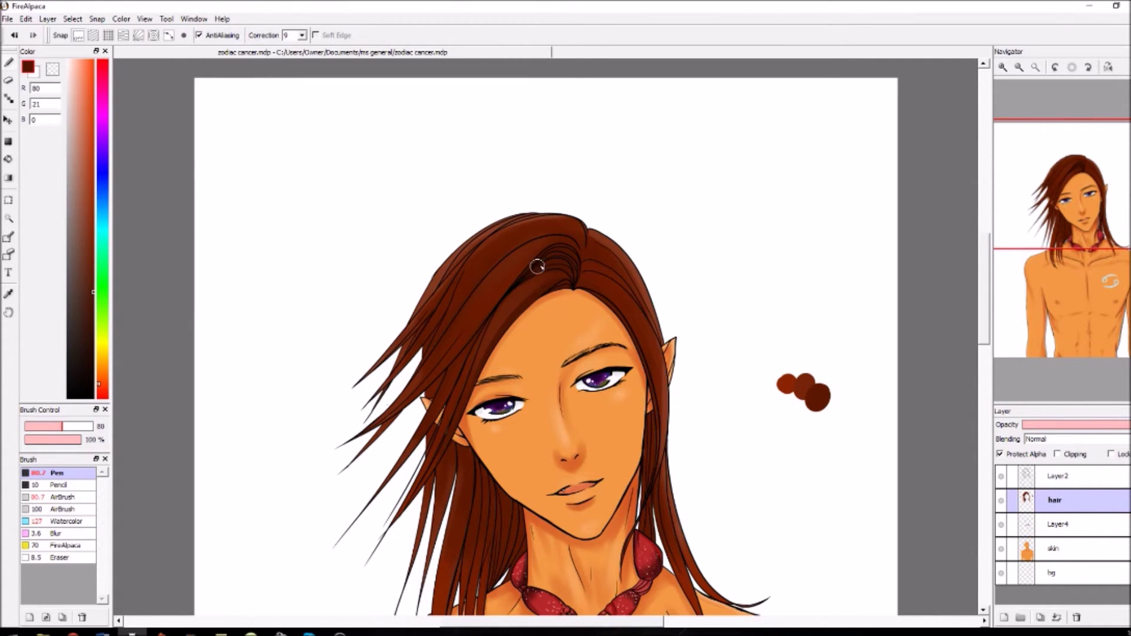
pyautogui.scroll(-1, 588, 205)
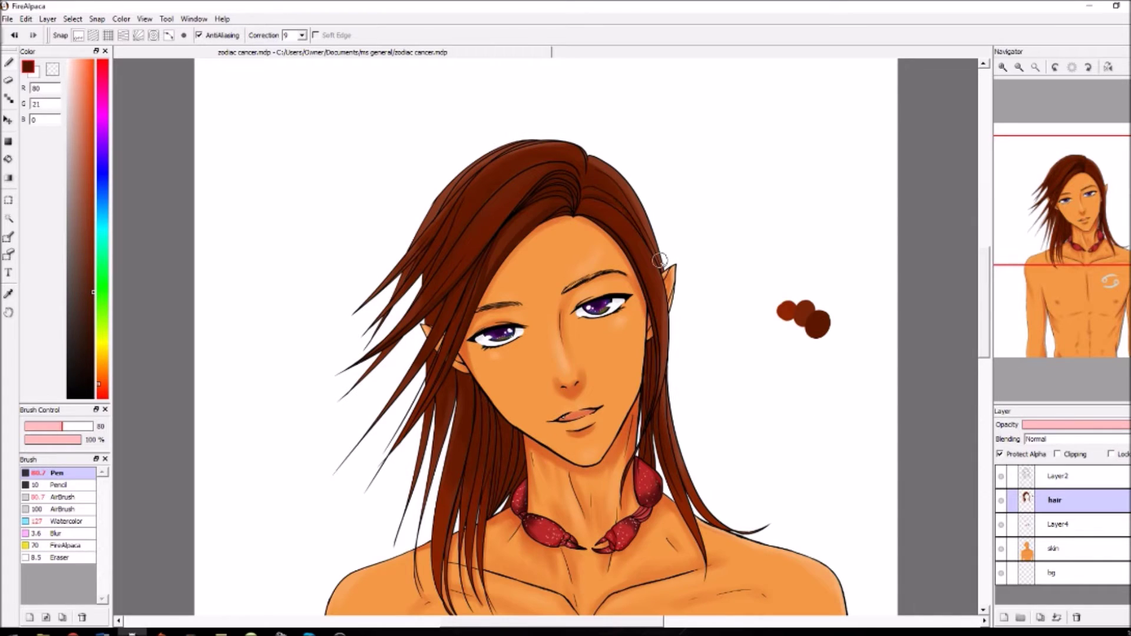
pyautogui.press('[')
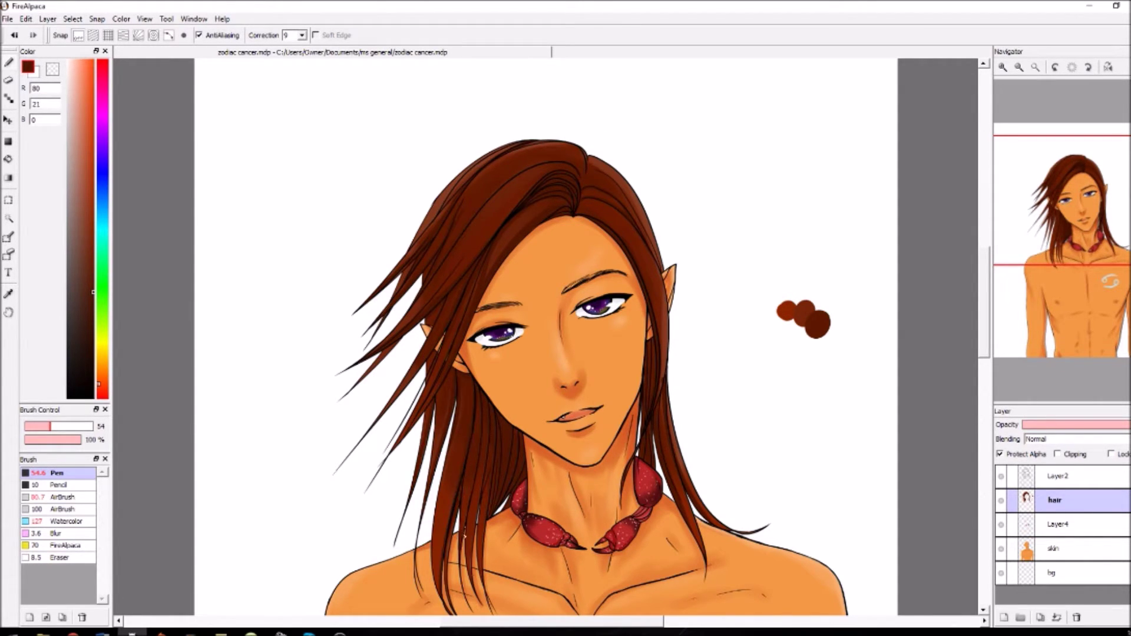
pyautogui.moveTo(985, 321); pyautogui.dragTo(988, 347)
pyautogui.click(1019, 67)
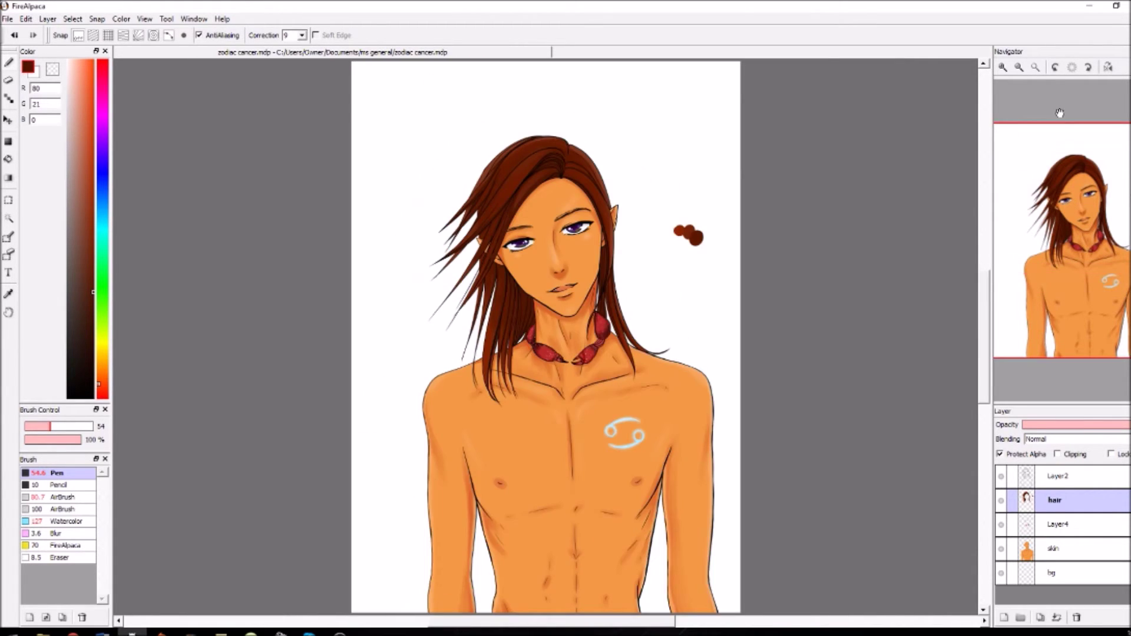
# Airbrush lighter brown R 148, G 73, B 45 at size 66 along the outer strands and lighten the colour to R 170, G 99, B 74.
pyautogui.moveTo(984, 294); pyautogui.dragTo(984, 259)
pyautogui.click(1002, 67)
pyautogui.click(86, 202)
pyautogui.click(65, 509)
pyautogui.click(55, 425)
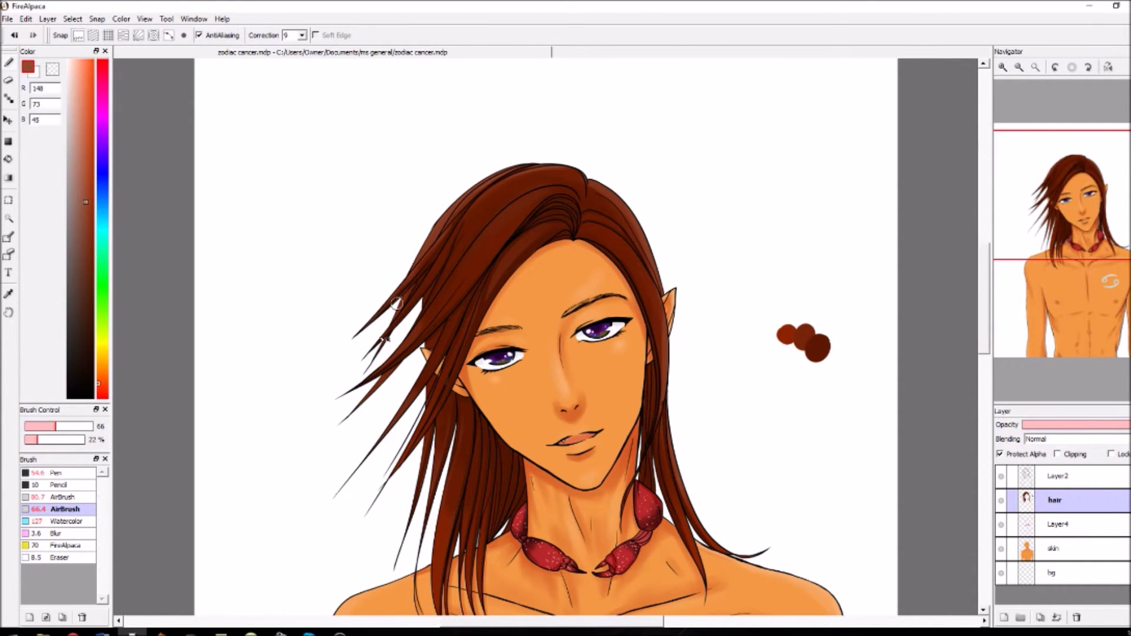
pyautogui.moveTo(390, 431)
pyautogui.mouseDown()
pyautogui.moveTo(436, 448)
pyautogui.moveTo(459, 538)
pyautogui.mouseUp()
pyautogui.moveTo(661, 315); pyautogui.dragTo(629, 208)
pyautogui.moveTo(86, 204); pyautogui.dragTo(82, 174)
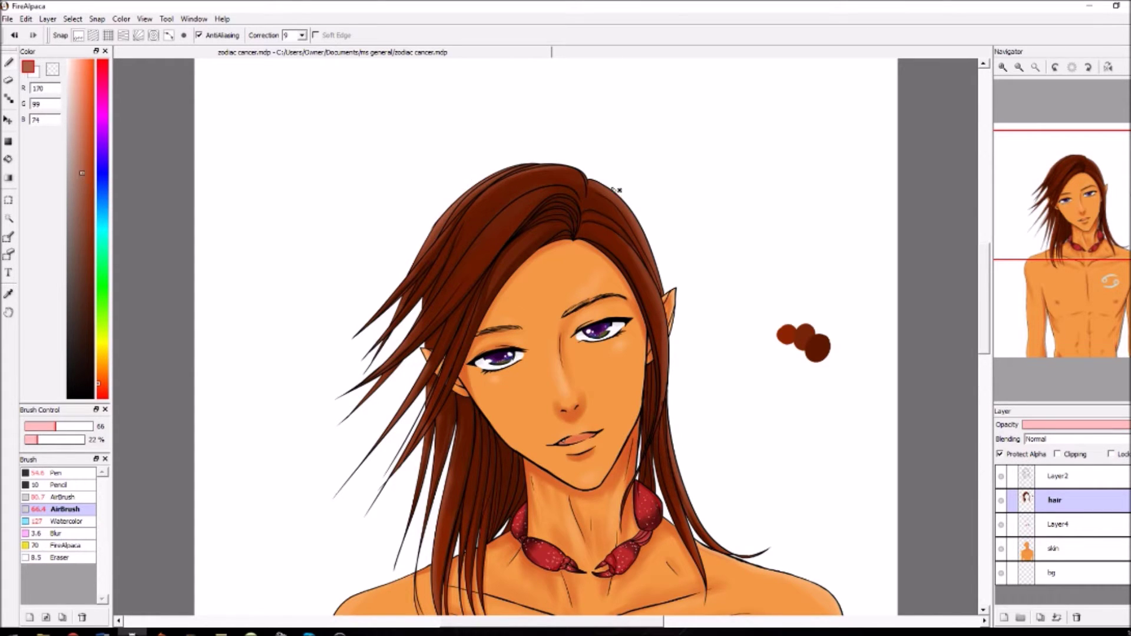
# Paint both eyebrows brown R 118, G 36, B 7 with Watercolor at size 24 and sample the darker hair brown R 80, G 21, B 0.
pyautogui.click(1035, 67)
pyautogui.click(1003, 67)
pyautogui.click(1003, 67)
pyautogui.click(1003, 67)
pyautogui.click(1003, 67)
pyautogui.click(9, 294)
pyautogui.click(942, 294)
pyautogui.click(79, 521)
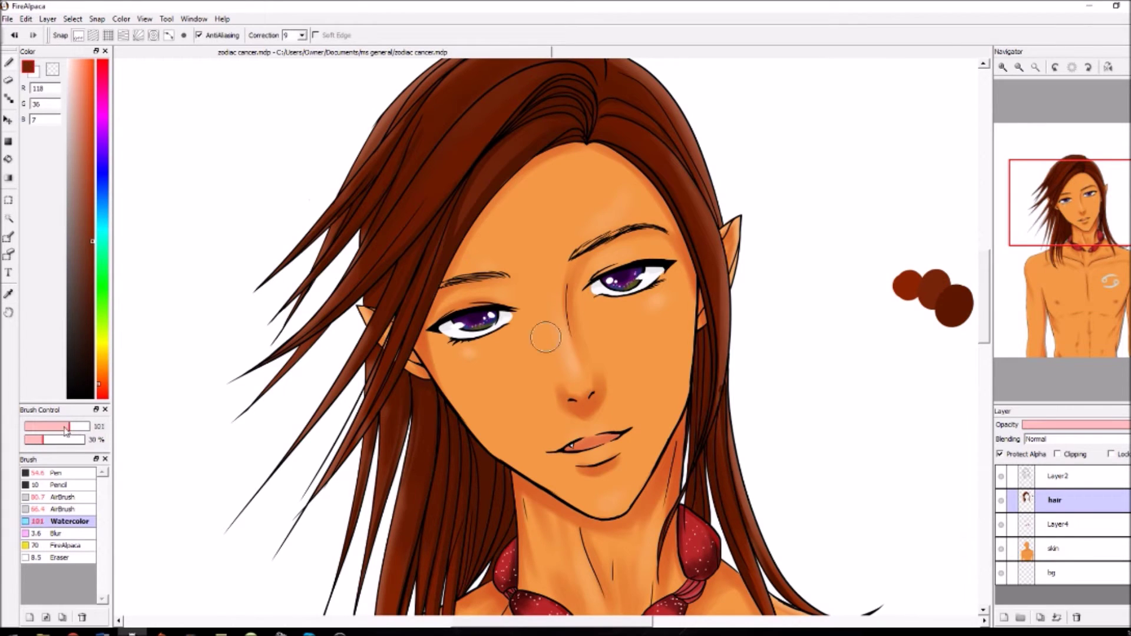
pyautogui.moveTo(45, 426); pyautogui.dragTo(36, 425)
pyautogui.moveTo(572, 257); pyautogui.dragTo(605, 238)
pyautogui.moveTo(442, 285); pyautogui.dragTo(509, 272)
pyautogui.keyDown('alt'); pyautogui.click(436, 241); pyautogui.keyUp('alt')
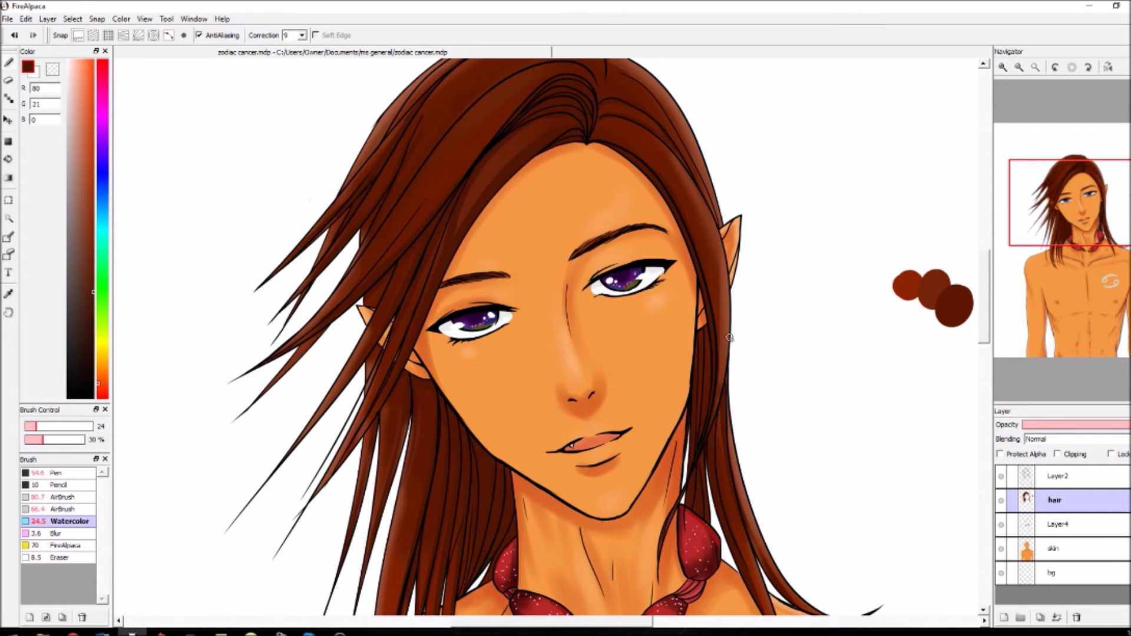
pyautogui.hotkey('ctrl', '0')
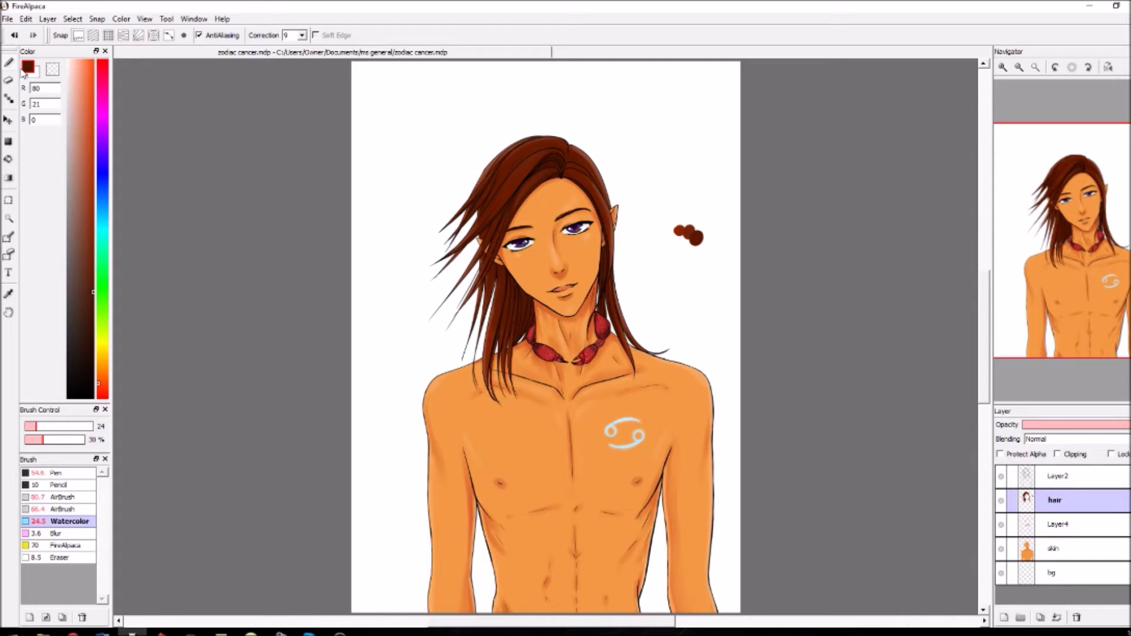
# Toggle the hair layer's visibility off and on to check the face.
pyautogui.click(73, 634)
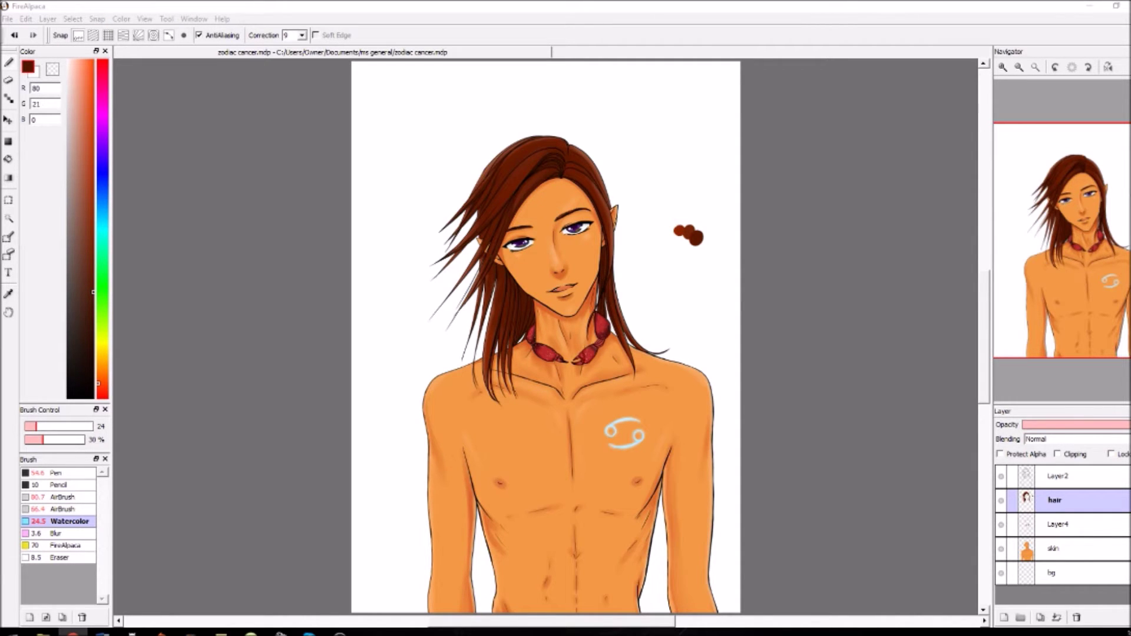
pyautogui.moveTo(984, 364); pyautogui.dragTo(985, 294)
pyautogui.click(1003, 67)
pyautogui.click(1003, 68)
pyautogui.click(1003, 67)
pyautogui.click(1004, 502)
pyautogui.click(1004, 502)
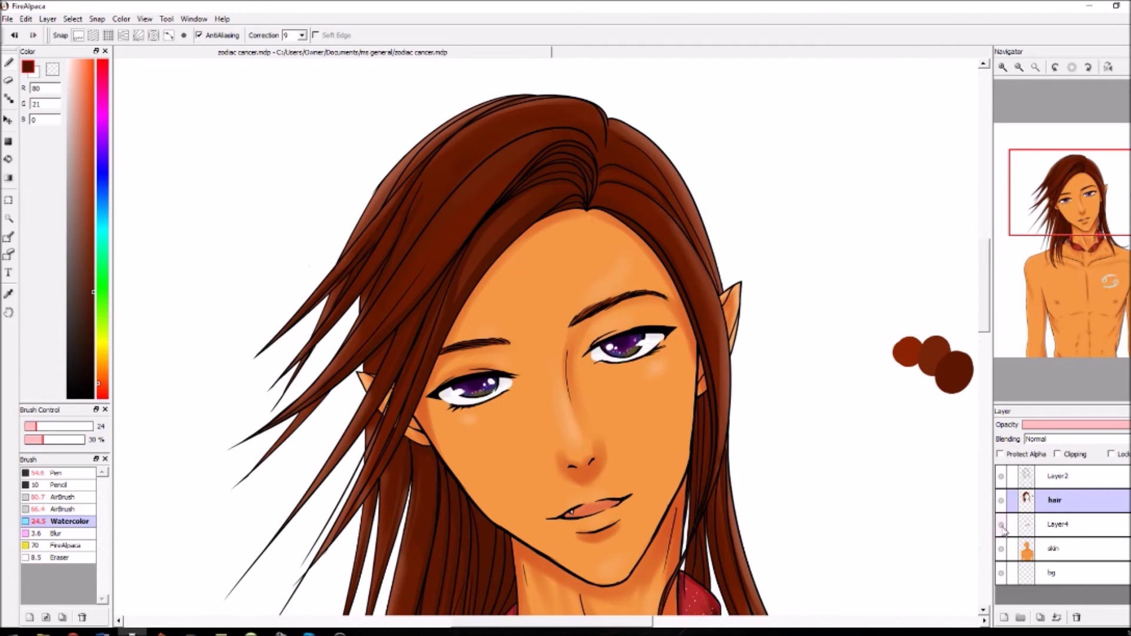
# Airbrush a soft blush under the eyes on the skin layer in orange R 241, G 128, B 68 at size 101.
pyautogui.click(1073, 549)
pyautogui.click(8, 294)
pyautogui.click(591, 471)
pyautogui.click(8, 63)
pyautogui.click(63, 497)
pyautogui.click(69, 425)
pyautogui.moveTo(636, 382); pyautogui.dragTo(659, 374)
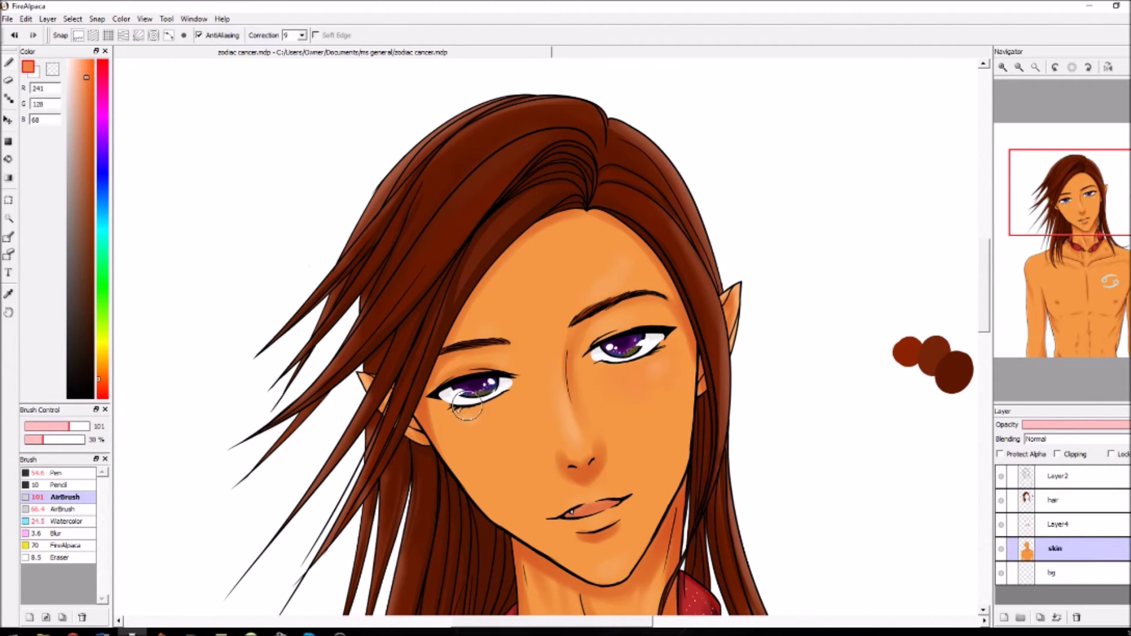
# Tint the lips with the AirBrush at size 42, sampling the darker orange R 215, G 96, B 37.
pyautogui.moveTo(575, 520); pyautogui.dragTo(602, 520)
pyautogui.click(44, 426)
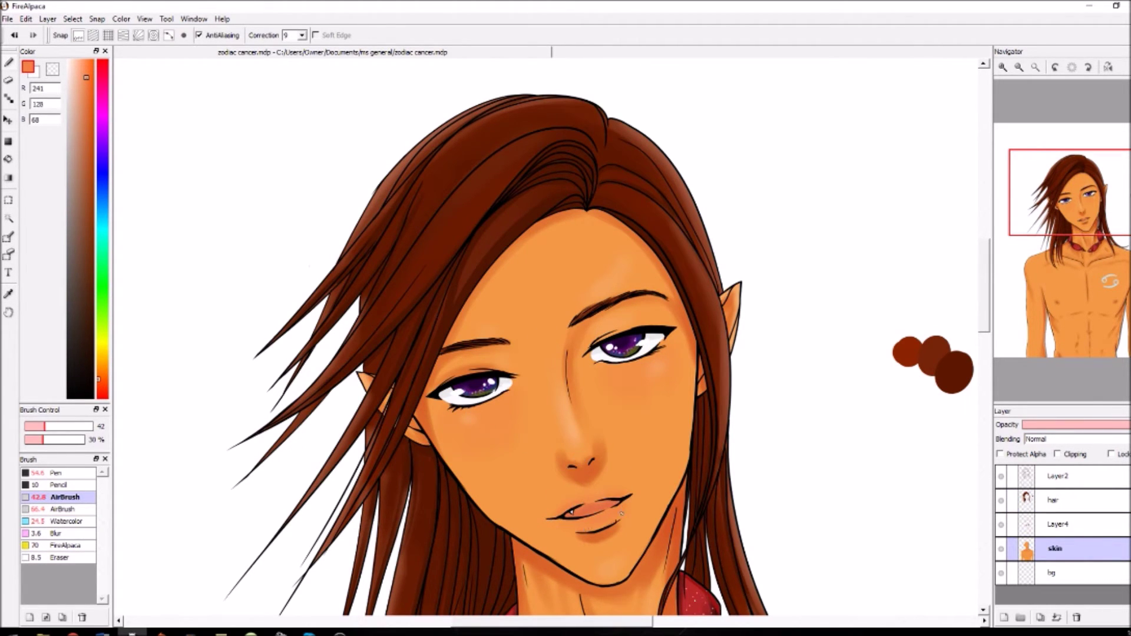
pyautogui.click(1035, 67)
pyautogui.click(1003, 67)
pyautogui.click(1003, 67)
pyautogui.click(1002, 67)
pyautogui.click(1019, 67)
pyautogui.click(8, 294)
pyautogui.click(583, 331)
pyautogui.click(9, 63)
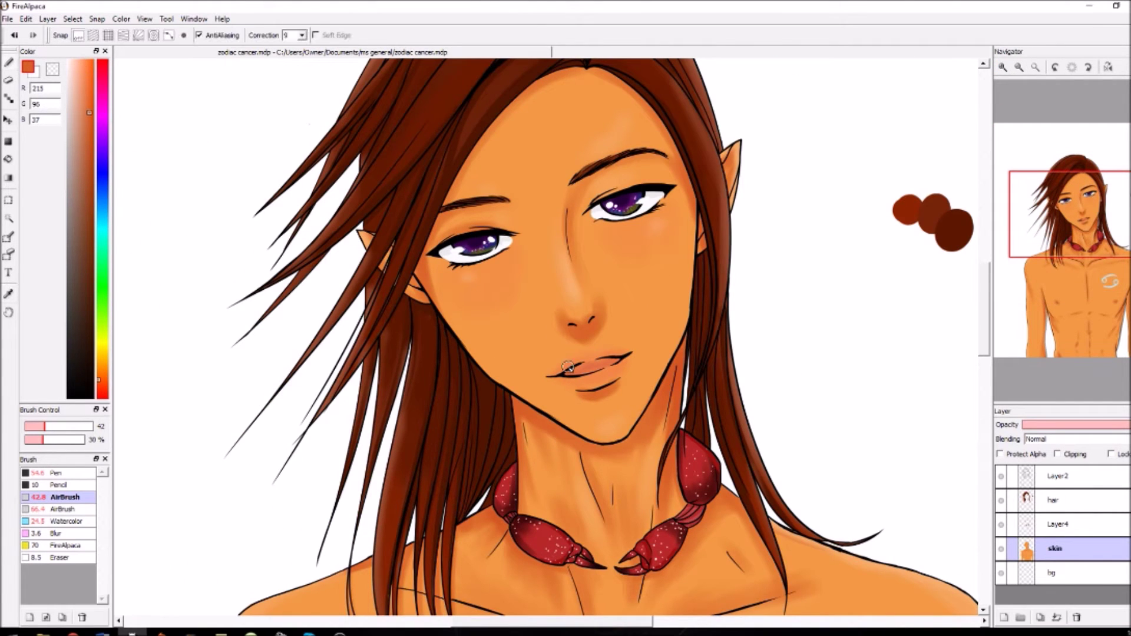
# Deepen the lip shading with Watercolor at size 24 in darker orange R 196, G 83, B 26.
pyautogui.click(83, 521)
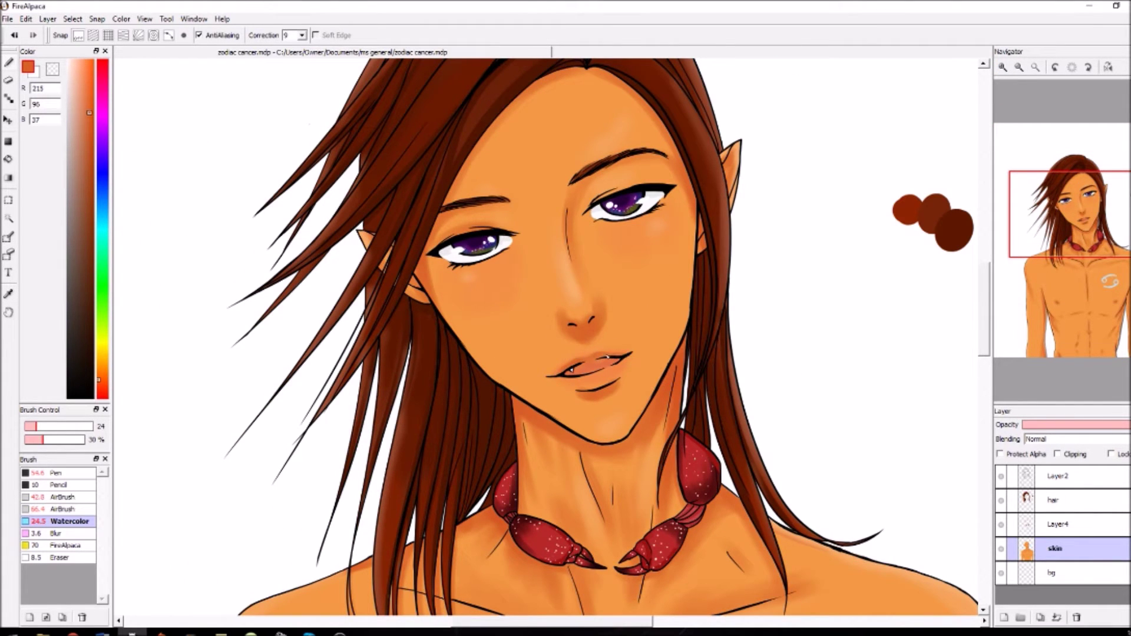
pyautogui.scroll(-3, 647, 349)
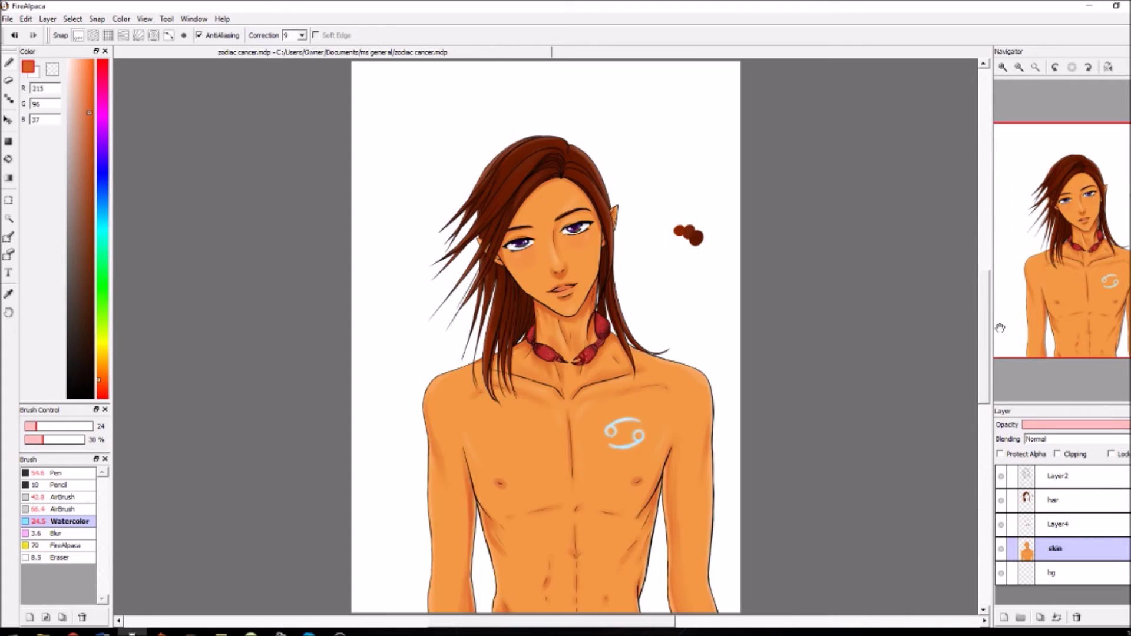
pyautogui.scroll(4, 622, 398)
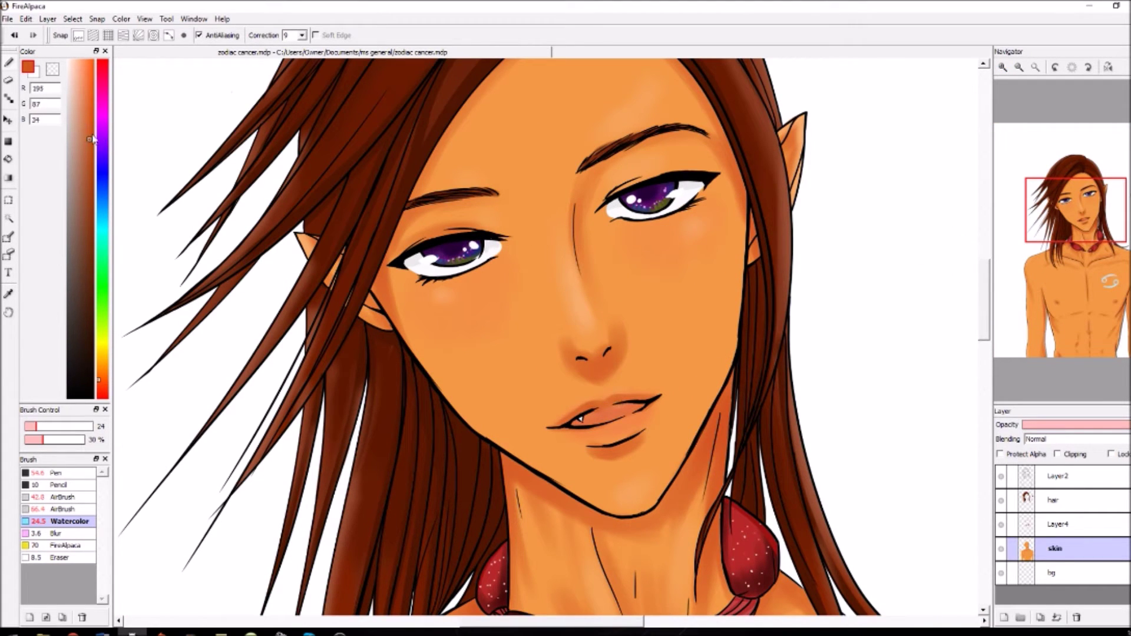
pyautogui.scroll(-3, 642, 418)
# Protect the hair layer's alpha and airbrush a reddish highlight band across the strands in R 144, G 41, B 6 at size 110.
pyautogui.click(1078, 501)
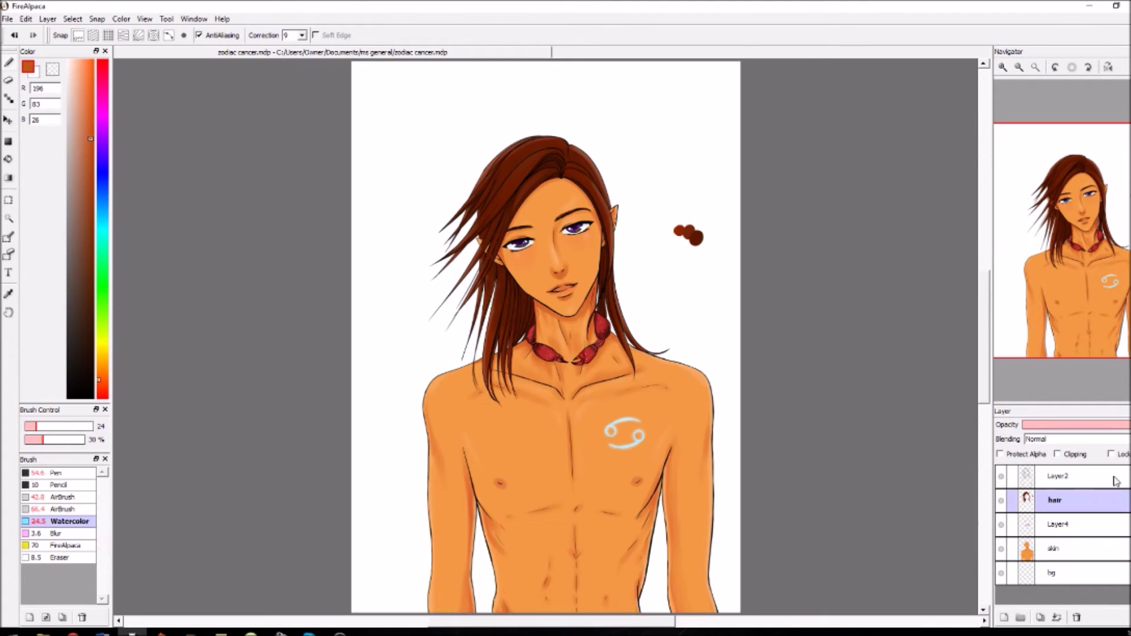
pyautogui.click(1077, 180)
pyautogui.click(1002, 67)
pyautogui.rightClick(907, 430)
pyautogui.click(64, 497)
pyautogui.moveTo(44, 425); pyautogui.dragTo(73, 426)
pyautogui.click(1019, 67)
pyautogui.moveTo(620, 315)
pyautogui.mouseDown()
pyautogui.moveTo(659, 263)
pyautogui.moveTo(623, 299)
pyautogui.mouseUp()
pyautogui.click(8, 80)
pyautogui.click(8, 62)
pyautogui.click(1000, 454)
pyautogui.moveTo(484, 453); pyautogui.dragTo(473, 517)
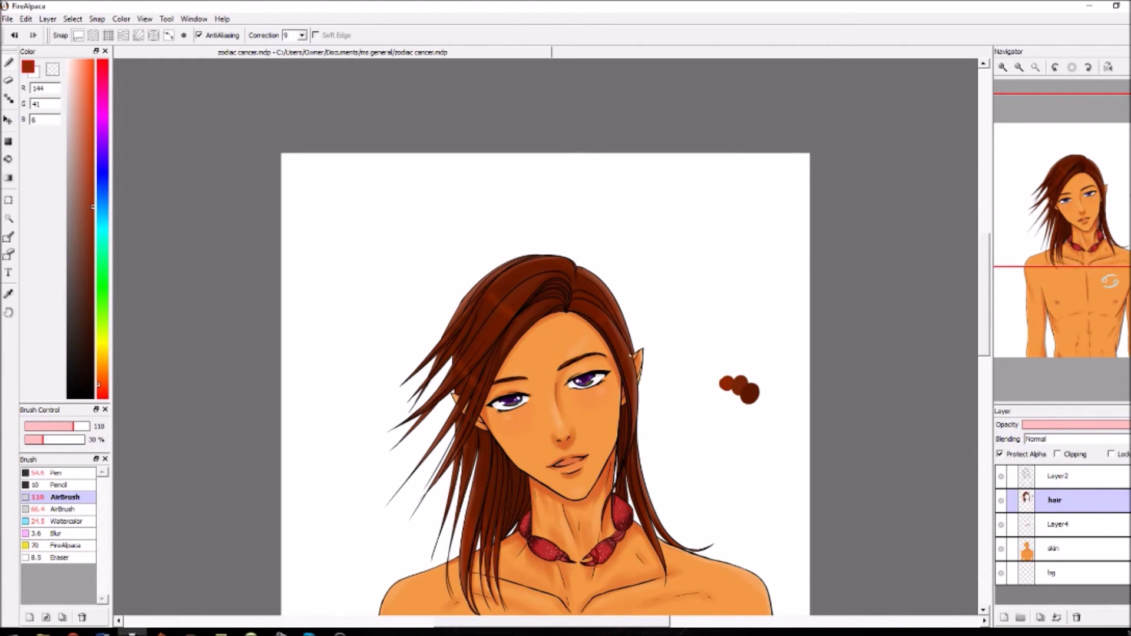
# Blend the hair highlights with Watercolor at sizes 61 and 89 in dark brown R 101, G 25, B 0.
pyautogui.click(1002, 67)
pyautogui.click(8, 294)
pyautogui.click(486, 313)
pyautogui.click(8, 62)
pyautogui.click(67, 521)
pyautogui.click(53, 426)
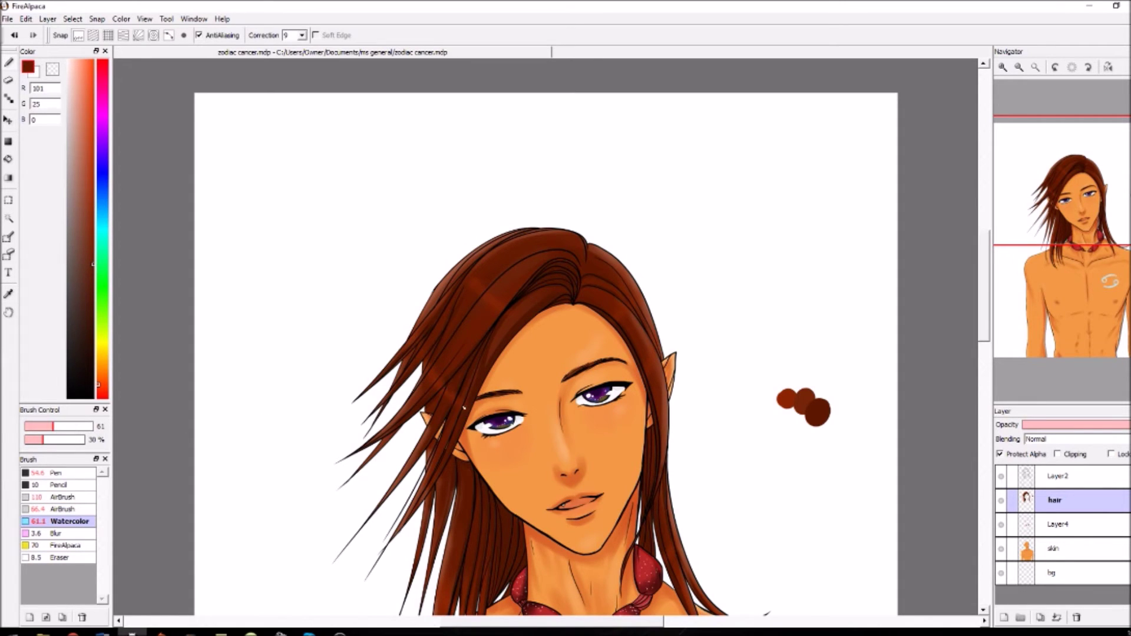
pyautogui.click(66, 426)
pyautogui.scroll(-2, 530, 353)
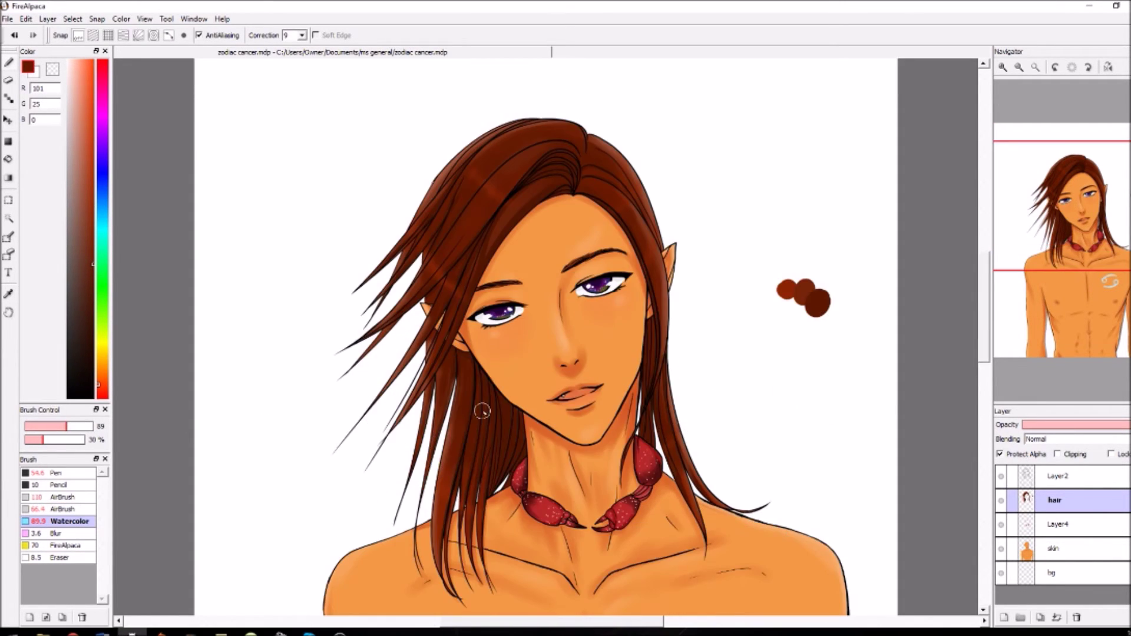
pyautogui.click(1035, 67)
pyautogui.click(1026, 256)
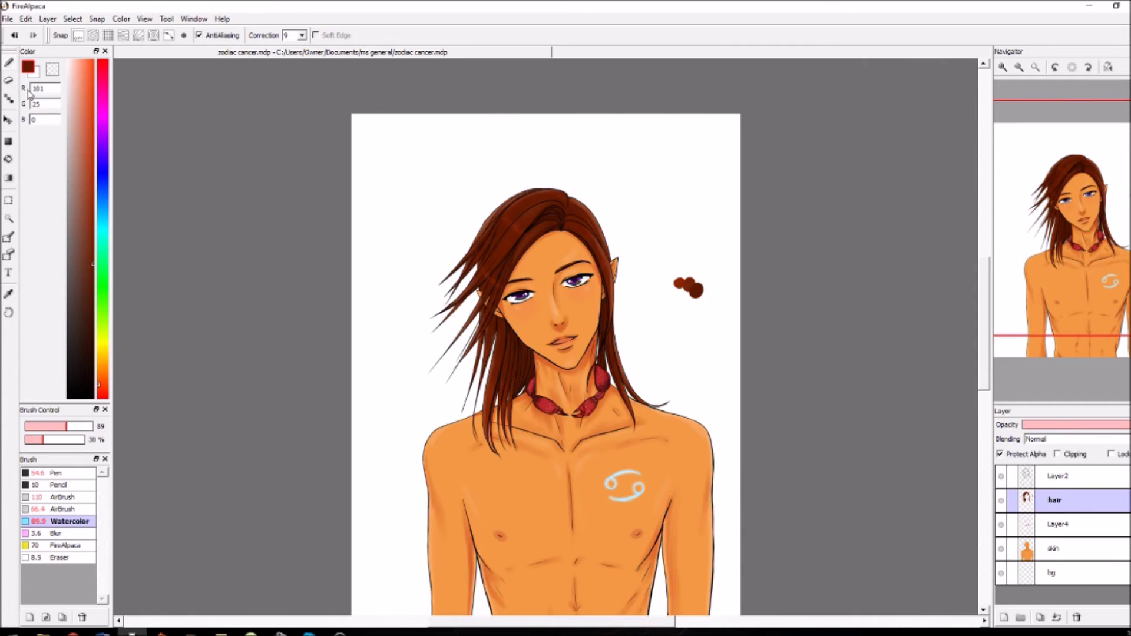
# Paint the bg layer navy R 4, G 0, B 75 with the size 500 Pen, temporarily hiding the skin layer to cover behind the body.
pyautogui.click(91, 426)
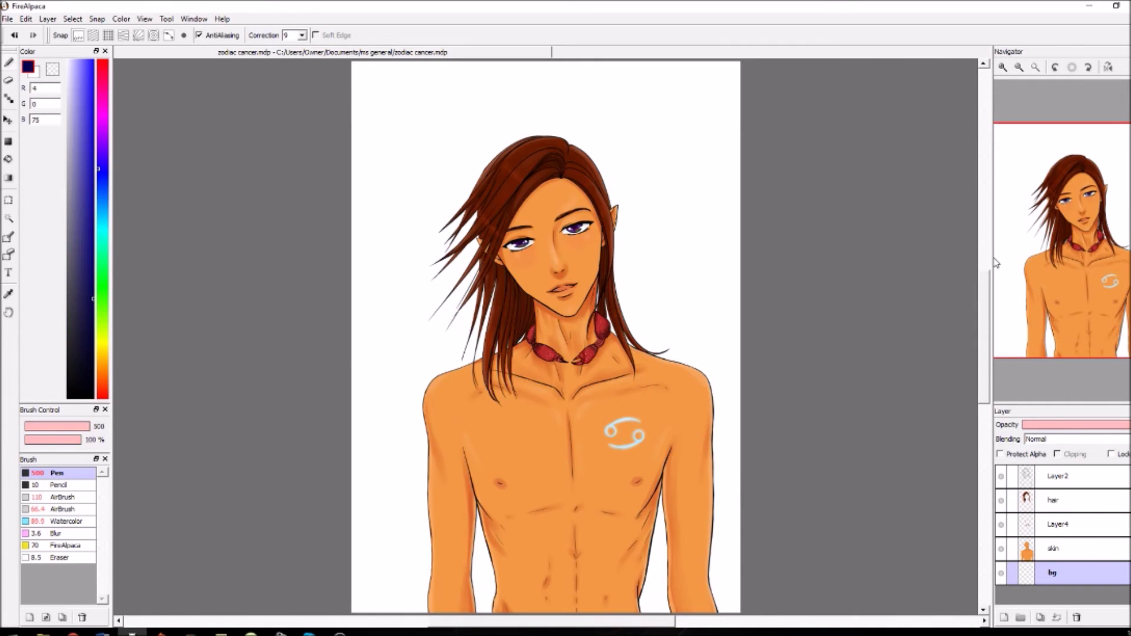
pyautogui.moveTo(354, 65)
pyautogui.mouseDown()
pyautogui.moveTo(295, 174)
pyautogui.moveTo(497, 212)
pyautogui.moveTo(324, 416)
pyautogui.mouseUp()
pyautogui.scroll(-3, 324, 415)
pyautogui.moveTo(760, 236)
pyautogui.mouseDown()
pyautogui.moveTo(255, 427)
pyautogui.moveTo(361, 515)
pyautogui.moveTo(674, 540)
pyautogui.moveTo(851, 503)
pyautogui.mouseUp()
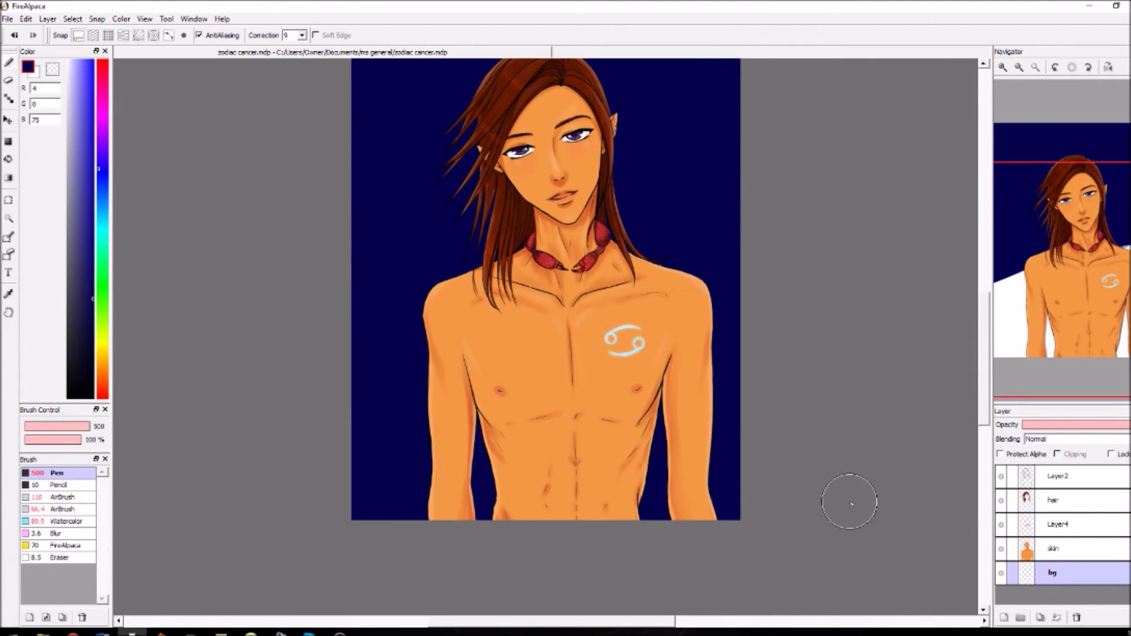
pyautogui.scroll(1, 849, 502)
pyautogui.click(1001, 549)
pyautogui.moveTo(625, 448)
pyautogui.mouseDown()
pyautogui.moveTo(548, 507)
pyautogui.moveTo(624, 524)
pyautogui.mouseUp()
pyautogui.click(1001, 549)
# Erase stray skin colour outside the body outline at size 16 and set the paint colour to darker navy R 3, G 0, B 56.
pyautogui.click(1055, 549)
pyautogui.click(8, 80)
pyautogui.moveTo(58, 434); pyautogui.dragTo(29, 427)
pyautogui.scroll(1, 377, 379)
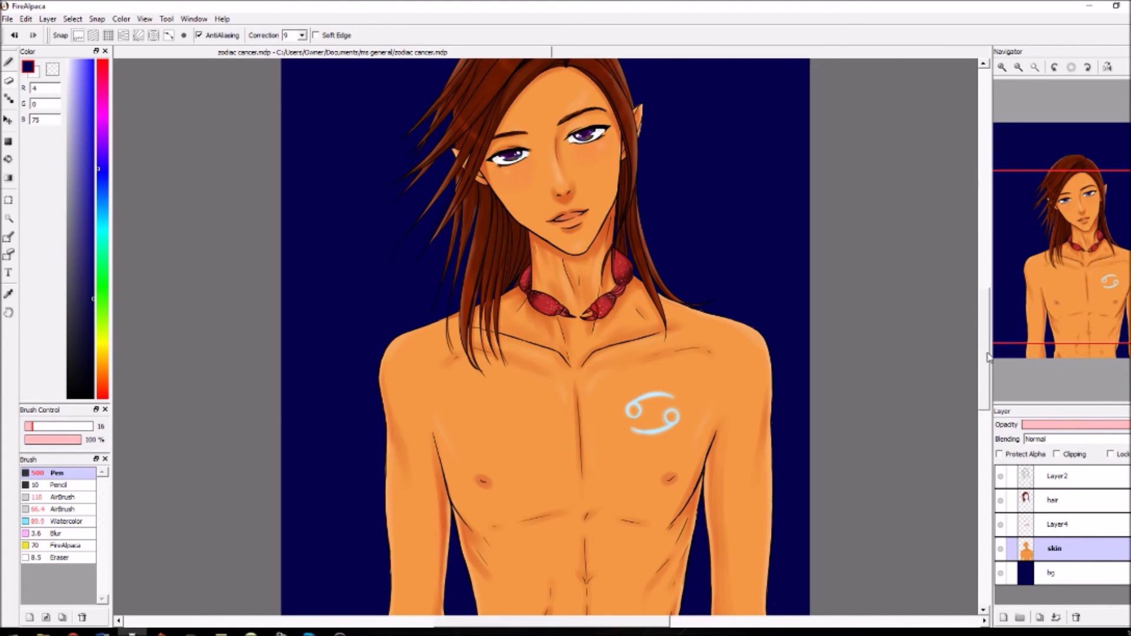
pyautogui.scroll(1, 455, 271)
pyautogui.scroll(-3, 850, 351)
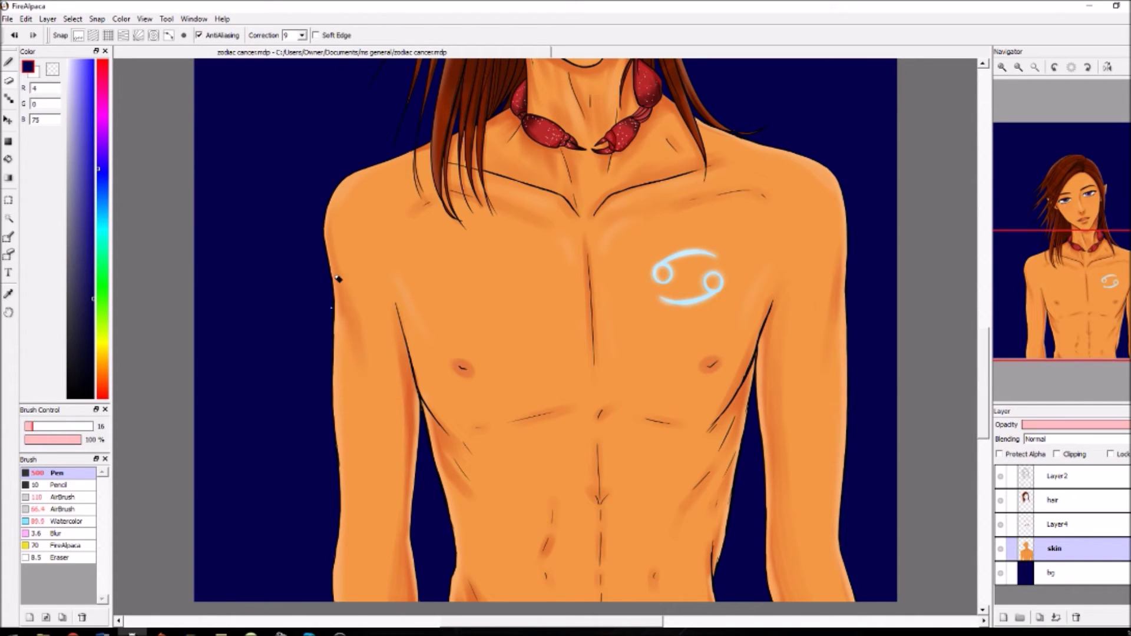
pyautogui.click(1034, 67)
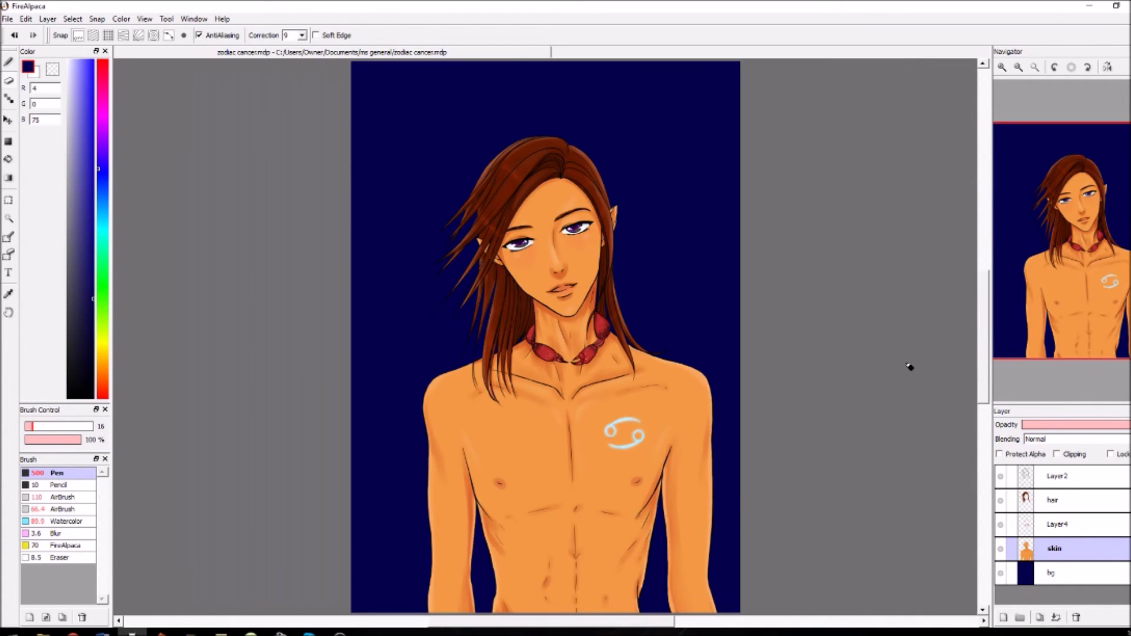
pyautogui.click(93, 324)
pyautogui.click(8, 160)
pyautogui.click(398, 452)
pyautogui.click(8, 62)
pyautogui.click(14, 35)
# Flood the bg layer with the dark navy R 3, G 0, B 56 using the Bucket.
pyautogui.click(1053, 572)
pyautogui.click(8, 160)
pyautogui.click(386, 580)
pyautogui.click(8, 62)
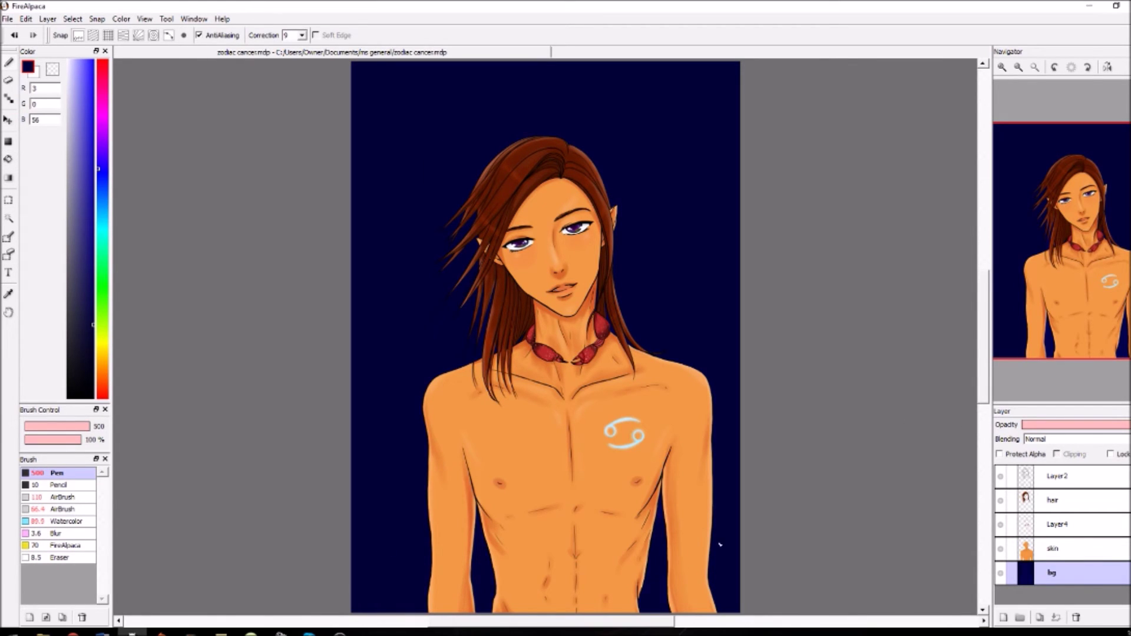
# Airbrush soft diagonal streaks across the background in brighter blue R 5, G 0, B 89 at size 500.
pyautogui.click(63, 427)
pyautogui.click(73, 633)
pyautogui.click(93, 279)
pyautogui.click(62, 509)
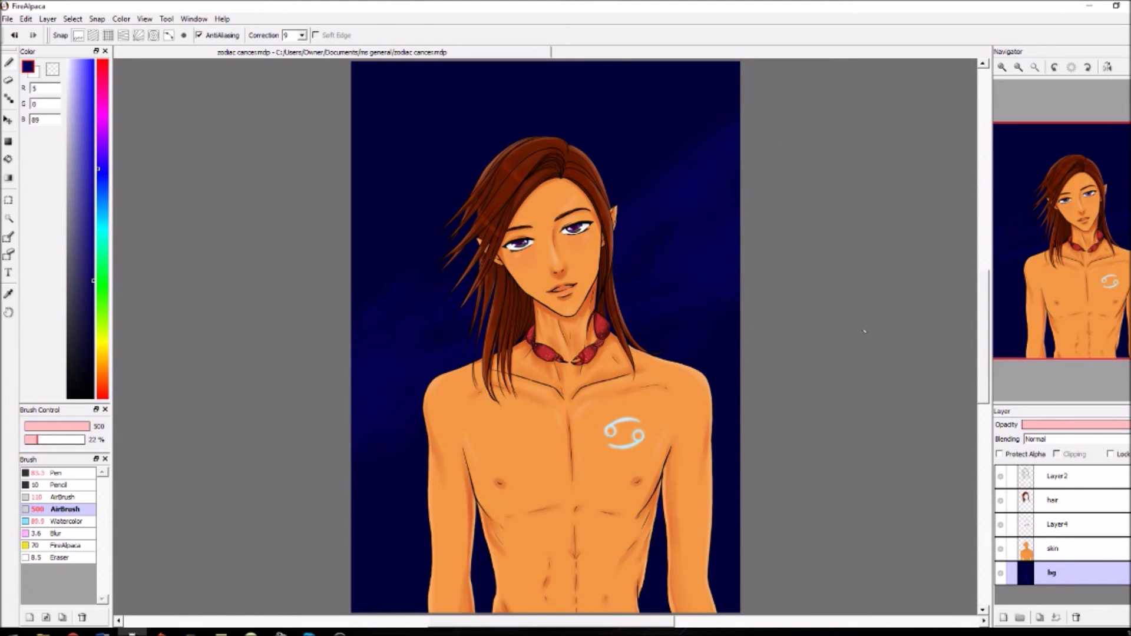
# Airbrush a soft purple nebula patch in the background's upper-left corner at size 500 and 22% opacity, undoing the last stroke.
pyautogui.click(100, 121)
pyautogui.click(100, 133)
pyautogui.click(1019, 67)
pyautogui.moveTo(453, 156)
pyautogui.mouseDown()
pyautogui.moveTo(424, 172)
pyautogui.moveTo(513, 145)
pyautogui.mouseUp()
pyautogui.click(94, 247)
pyautogui.click(93, 174)
pyautogui.moveTo(417, 173)
pyautogui.mouseDown()
pyautogui.moveTo(441, 156)
pyautogui.moveTo(435, 166)
pyautogui.mouseUp()
pyautogui.click(76, 426)
pyautogui.click(88, 166)
pyautogui.click(14, 36)
# Airbrush brighter blue streaks over the background on both sides of the figure, stepping through increasingly bright blues such as R 8, G 0, B 145.
pyautogui.click(88, 427)
pyautogui.click(8, 293)
pyautogui.click(519, 183)
pyautogui.click(94, 291)
pyautogui.moveTo(93, 291); pyautogui.dragTo(93, 246)
pyautogui.click(89, 426)
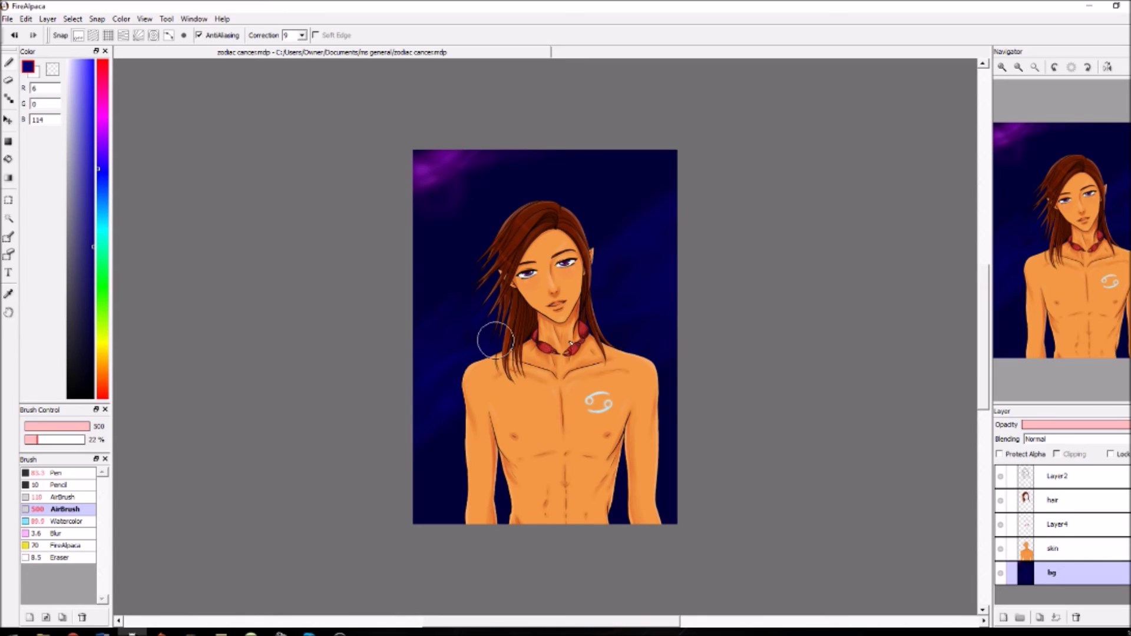
pyautogui.click(92, 206)
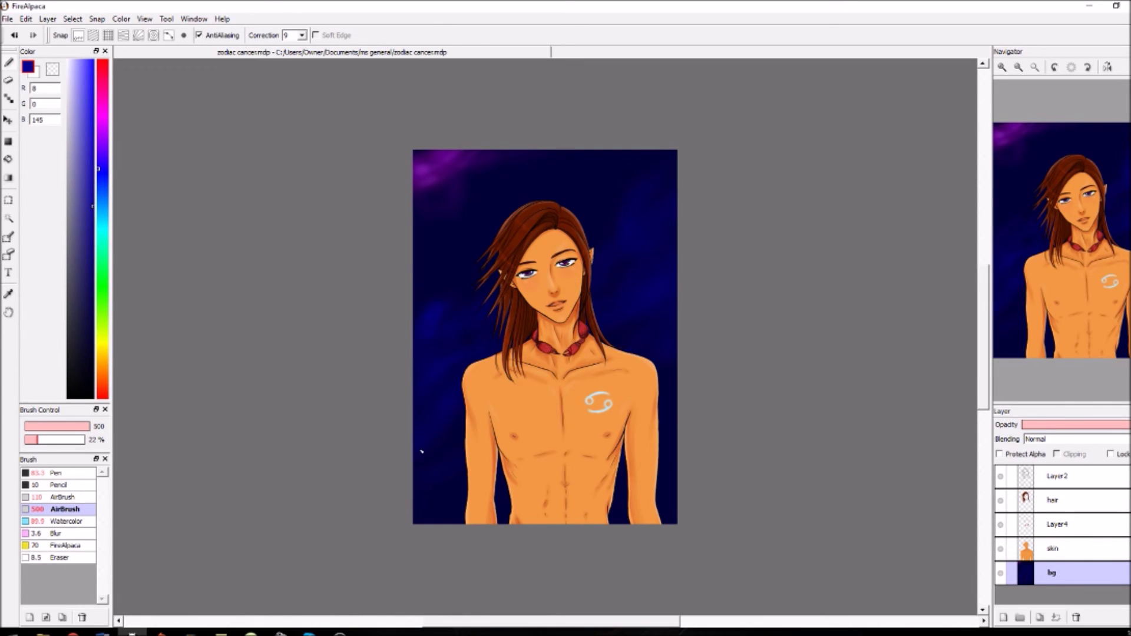
pyautogui.click(90, 189)
pyautogui.moveTo(662, 444); pyautogui.dragTo(676, 402)
pyautogui.moveTo(662, 520); pyautogui.dragTo(675, 476)
pyautogui.click(86, 167)
pyautogui.moveTo(659, 295); pyautogui.dragTo(639, 309)
pyautogui.moveTo(625, 232); pyautogui.dragTo(664, 178)
# Airbrush lighter periwinkle wisps in R 97, G 90, B 208 over the blue streaks on both sides of the figure.
pyautogui.click(82, 122)
pyautogui.moveTo(431, 302)
pyautogui.mouseDown()
pyautogui.moveTo(452, 285)
pyautogui.moveTo(433, 306)
pyautogui.mouseUp()
pyautogui.moveTo(618, 217); pyautogui.dragTo(651, 161)
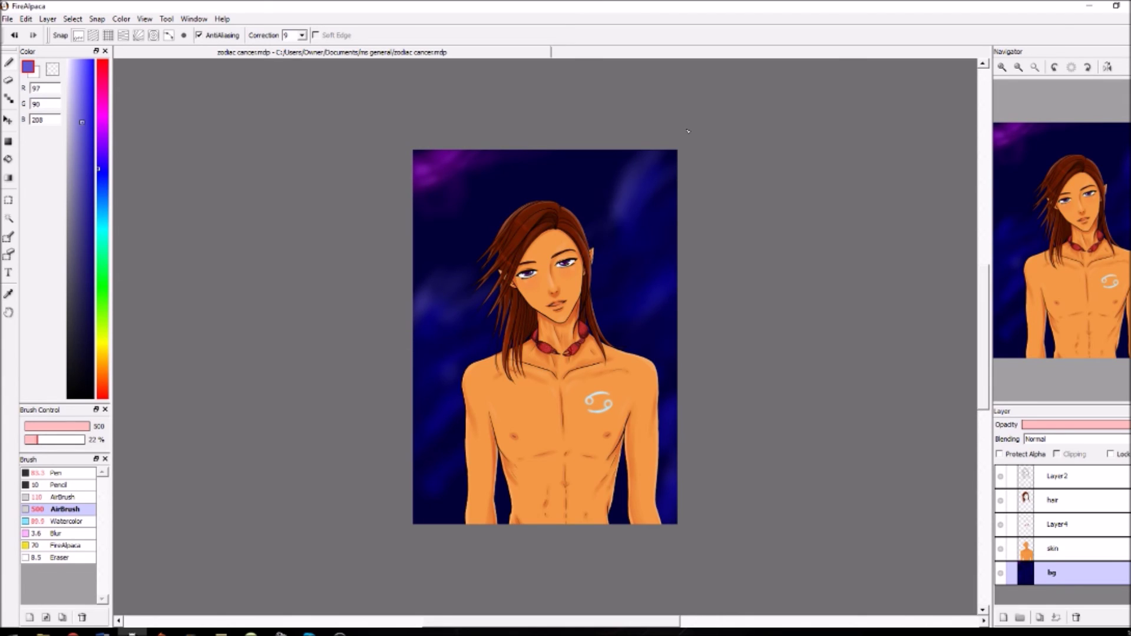
pyautogui.moveTo(628, 297); pyautogui.dragTo(639, 257)
pyautogui.moveTo(663, 427); pyautogui.dragTo(676, 399)
pyautogui.moveTo(429, 497); pyautogui.dragTo(454, 476)
pyautogui.moveTo(646, 296); pyautogui.dragTo(671, 249)
pyautogui.moveTo(416, 312); pyautogui.dragTo(434, 296)
pyautogui.moveTo(416, 343); pyautogui.dragTo(439, 295)
pyautogui.moveTo(437, 499); pyautogui.dragTo(453, 481)
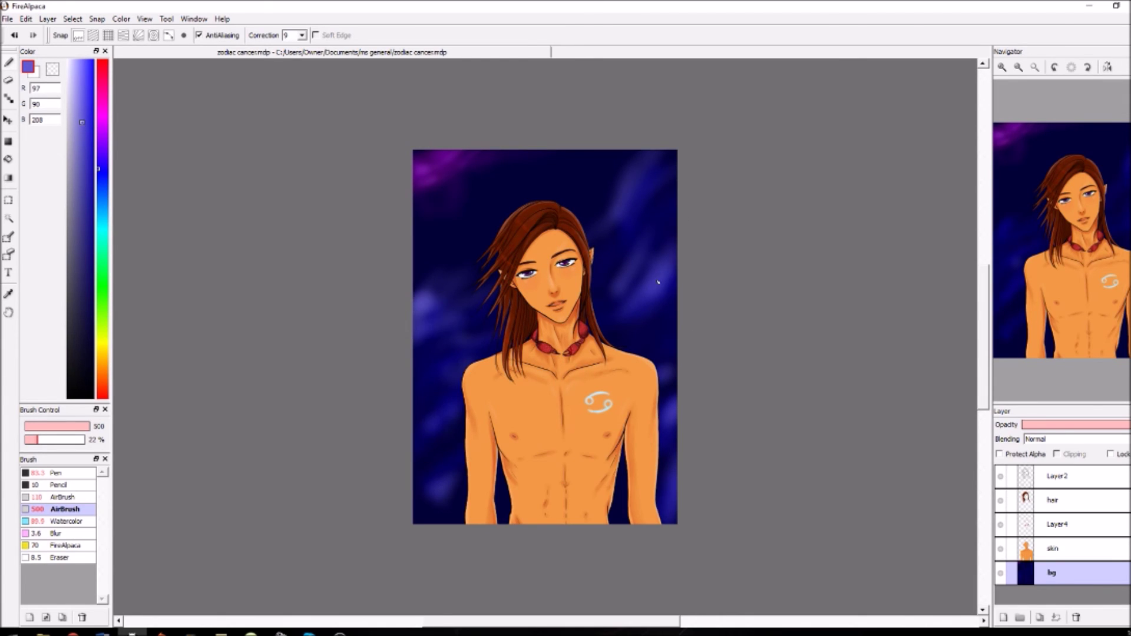
# Build up the upper-left nebula with magenta R 206, G 42, B 217, lowering the AirBrush opacity to 13%.
pyautogui.click(8, 294)
pyautogui.click(425, 169)
pyautogui.click(9, 63)
pyautogui.moveTo(435, 179); pyautogui.dragTo(491, 153)
pyautogui.click(101, 119)
pyautogui.click(85, 127)
pyautogui.click(15, 35)
pyautogui.click(34, 441)
pyautogui.click(32, 440)
pyautogui.click(89, 110)
pyautogui.moveTo(419, 212); pyautogui.dragTo(464, 201)
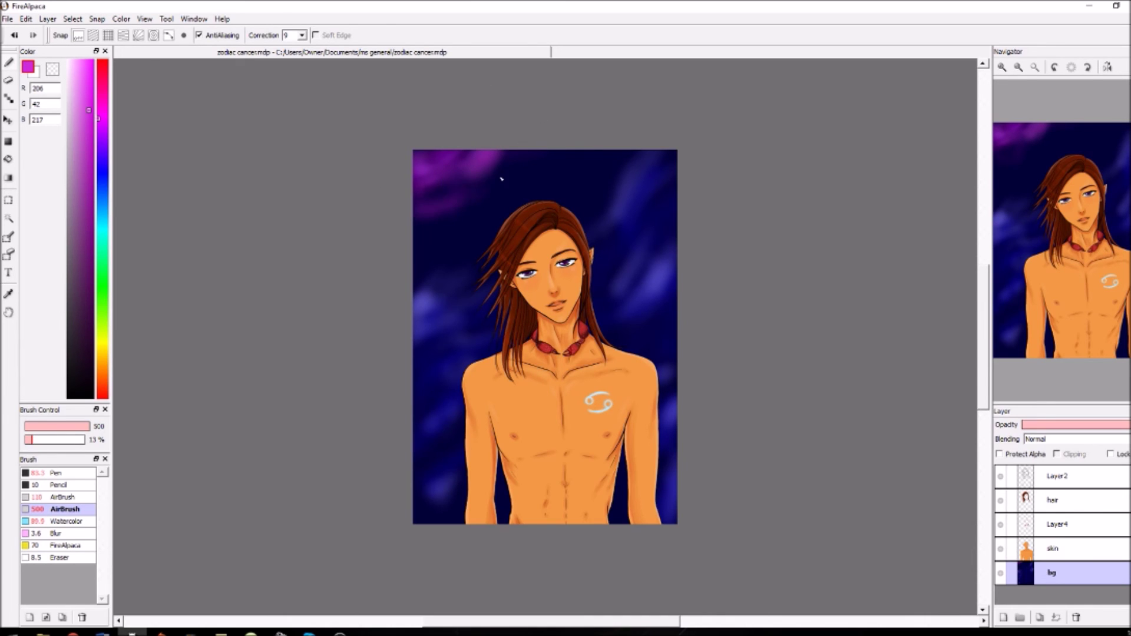
# Raise the AirBrush opacity to 33% and brush a sampled background blue into cloudy streaks down the background's left side.
pyautogui.click(1035, 69)
pyautogui.click(9, 293)
pyautogui.click(373, 289)
pyautogui.click(9, 63)
pyautogui.click(44, 440)
pyautogui.moveTo(354, 314)
pyautogui.mouseDown()
pyautogui.moveTo(379, 278)
pyautogui.moveTo(406, 280)
pyautogui.mouseUp()
pyautogui.moveTo(421, 417); pyautogui.dragTo(414, 446)
pyautogui.moveTo(361, 493); pyautogui.dragTo(384, 466)
pyautogui.moveTo(417, 437)
pyautogui.mouseDown()
pyautogui.moveTo(421, 512)
pyautogui.moveTo(422, 494)
pyautogui.mouseUp()
pyautogui.moveTo(383, 551); pyautogui.dragTo(419, 500)
# Airbrush the same blue into swirling clouds beside the head and shoulder on the right, adding a streak at lower left.
pyautogui.moveTo(642, 312); pyautogui.dragTo(690, 272)
pyautogui.moveTo(678, 253)
pyautogui.mouseDown()
pyautogui.moveTo(636, 330)
pyautogui.moveTo(722, 301)
pyautogui.mouseUp()
pyautogui.moveTo(680, 359); pyautogui.dragTo(698, 330)
pyautogui.moveTo(984, 312); pyautogui.dragTo(984, 274)
pyautogui.moveTo(707, 231); pyautogui.dragTo(674, 308)
pyautogui.moveTo(691, 256); pyautogui.dragTo(643, 307)
pyautogui.moveTo(688, 327); pyautogui.dragTo(683, 362)
pyautogui.moveTo(985, 274); pyautogui.dragTo(985, 316)
pyautogui.moveTo(402, 473)
pyautogui.mouseDown()
pyautogui.moveTo(370, 501)
pyautogui.moveTo(377, 577)
pyautogui.mouseUp()
pyautogui.moveTo(985, 289); pyautogui.dragTo(986, 225)
pyautogui.moveTo(698, 227); pyautogui.dragTo(671, 295)
# Lighten the paint colour, shift it to lavender R 177, G 143, B 228, and airbrush accents over the clouds on both sides.
pyautogui.click(77, 94)
pyautogui.moveTo(360, 383)
pyautogui.mouseDown()
pyautogui.moveTo(366, 415)
pyautogui.moveTo(407, 386)
pyautogui.mouseUp()
pyautogui.moveTo(695, 250); pyautogui.dragTo(684, 324)
pyautogui.moveTo(984, 359)
pyautogui.mouseDown()
pyautogui.moveTo(982, 373)
pyautogui.moveTo(982, 316)
pyautogui.moveTo(983, 351)
pyautogui.mouseUp()
pyautogui.click(101, 150)
pyautogui.moveTo(406, 333); pyautogui.dragTo(369, 389)
pyautogui.moveTo(401, 480); pyautogui.dragTo(377, 539)
pyautogui.moveTo(418, 553); pyautogui.dragTo(396, 595)
pyautogui.moveTo(732, 463); pyautogui.dragTo(724, 498)
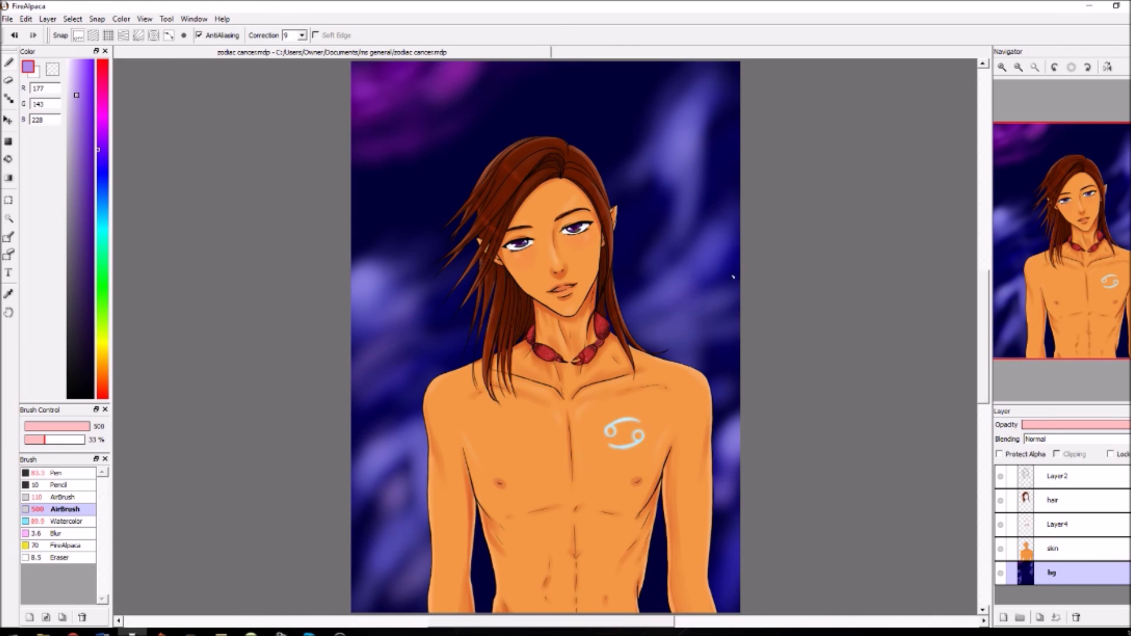
pyautogui.moveTo(720, 321); pyautogui.dragTo(709, 363)
pyautogui.moveTo(657, 201); pyautogui.dragTo(635, 273)
# Airbrush faint green R 191, G 228, B 143 accents into the clouds on both sides of the figure.
pyautogui.click(102, 318)
pyautogui.moveTo(713, 156); pyautogui.dragTo(698, 215)
pyautogui.moveTo(730, 271); pyautogui.dragTo(716, 309)
pyautogui.moveTo(714, 147); pyautogui.dragTo(698, 230)
pyautogui.moveTo(717, 306); pyautogui.dragTo(704, 353)
pyautogui.moveTo(406, 395); pyautogui.dragTo(368, 439)
pyautogui.moveTo(729, 477); pyautogui.dragTo(718, 533)
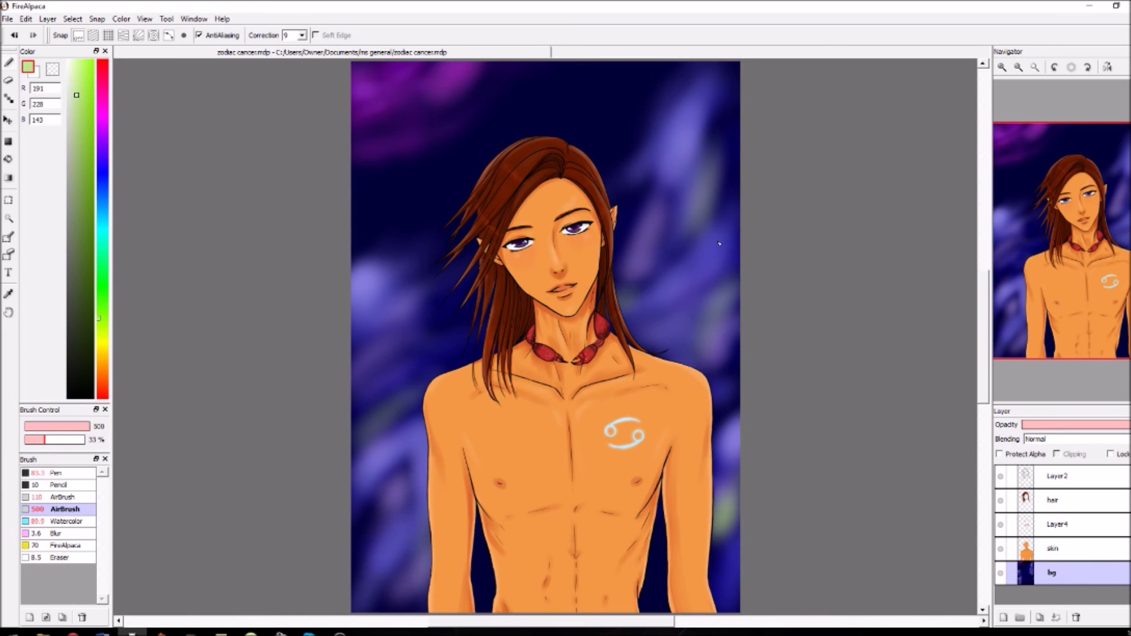
pyautogui.moveTo(663, 268); pyautogui.dragTo(626, 301)
pyautogui.click(1018, 67)
pyautogui.click(1002, 67)
pyautogui.click(1002, 67)
pyautogui.click(1035, 67)
# Try a Watercolor stroke at size 272 in a sampled blue over the clouds at lower left, and undo it.
pyautogui.click(66, 521)
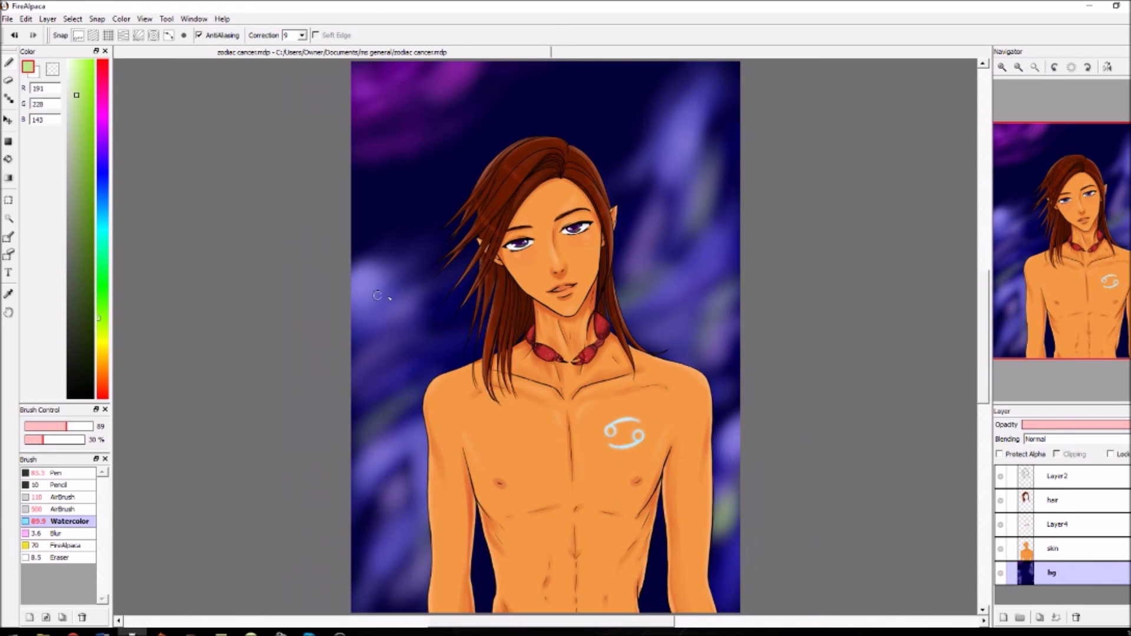
pyautogui.keyDown('alt'); pyautogui.click(386, 467); pyautogui.keyUp('alt')
pyautogui.press(']')
pyautogui.press(']')
pyautogui.press(']')
pyautogui.press(']')
pyautogui.press(']')
pyautogui.press(']')
pyautogui.press(']')
pyautogui.press(']')
pyautogui.press(']')
pyautogui.press(']')
pyautogui.press(']')
pyautogui.moveTo(401, 415); pyautogui.dragTo(379, 454)
pyautogui.hotkey('ctrl', 'z')
pyautogui.hotkey('ctrl', 'z')
# Dot small stars across both sides of the background with the size 33 Pen in light periwinkle R 151, G 144, B 236.
pyautogui.press('i')
pyautogui.click(380, 277)
pyautogui.click(76, 104)
pyautogui.click(82, 104)
pyautogui.click(77, 85)
pyautogui.click(56, 473)
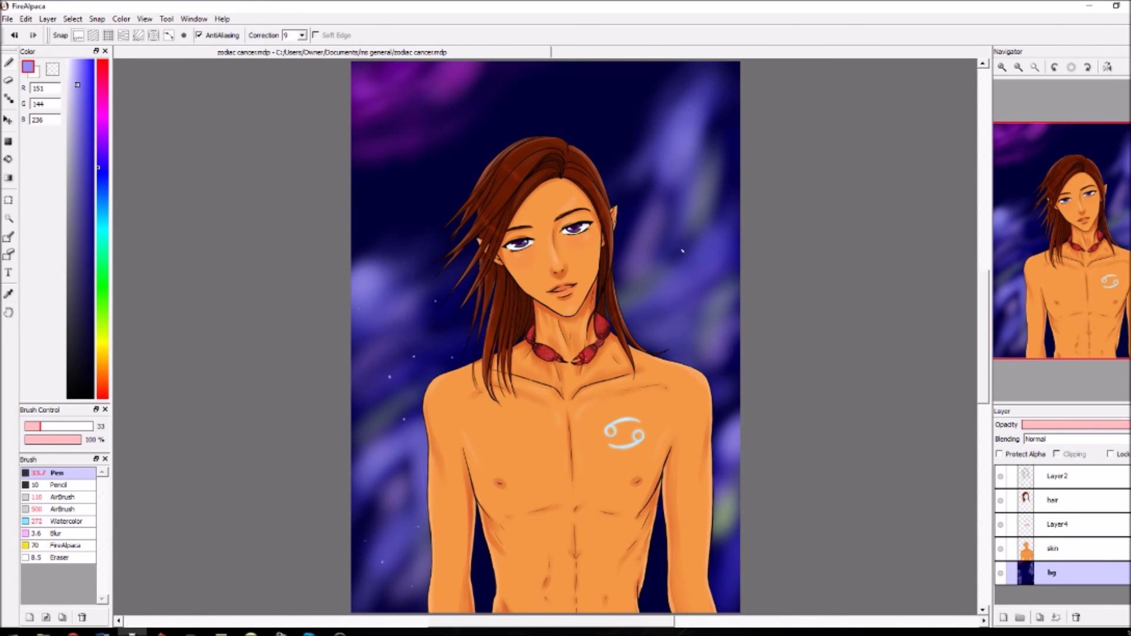
pyautogui.moveTo(987, 379); pyautogui.dragTo(987, 350)
pyautogui.click(642, 400)
pyautogui.click(649, 281)
pyautogui.click(664, 275)
pyautogui.click(657, 258)
pyautogui.click(645, 248)
pyautogui.click(655, 197)
pyautogui.click(662, 176)
# Dot more stars around the purple nebula and upper-left sky with the Pen in pale pink R 251, G 210, B 254.
pyautogui.click(9, 294)
pyautogui.click(461, 183)
pyautogui.click(9, 63)
pyautogui.click(71, 61)
pyautogui.click(473, 192)
pyautogui.click(507, 200)
pyautogui.click(409, 243)
pyautogui.click(399, 286)
pyautogui.scroll(-3, 641, 163)
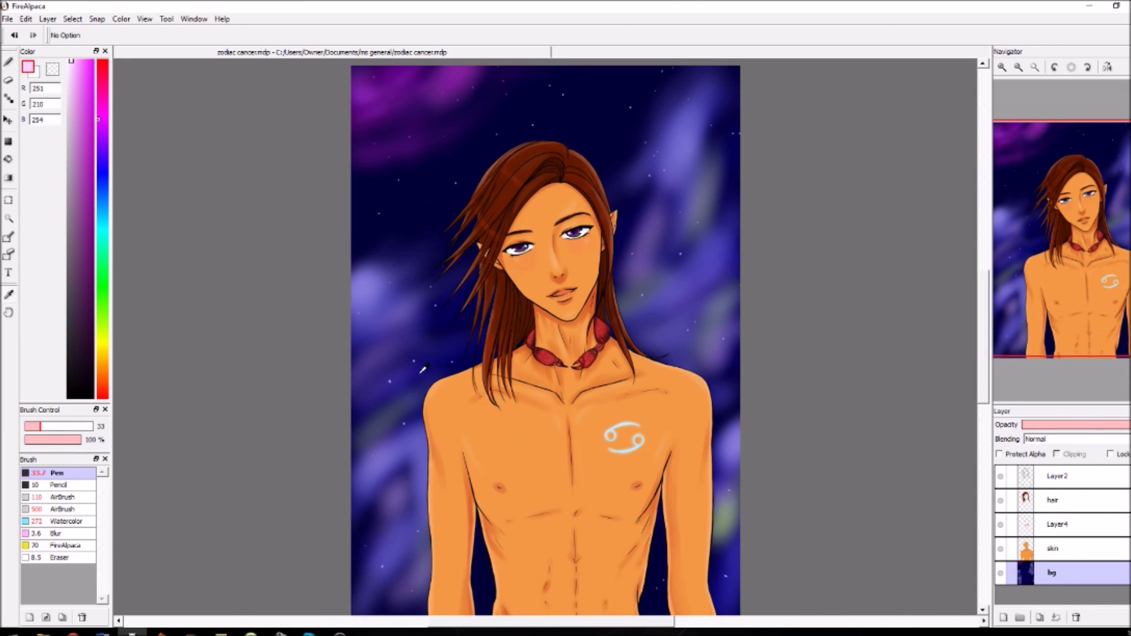
# Airbrush soft stars at size 57 in pale lavender R 192, G 188, B 246 across the sky, and set the paint colour to black.
pyautogui.keyDown('alt'); pyautogui.click(444, 334); pyautogui.keyUp('alt')
pyautogui.click(65, 496)
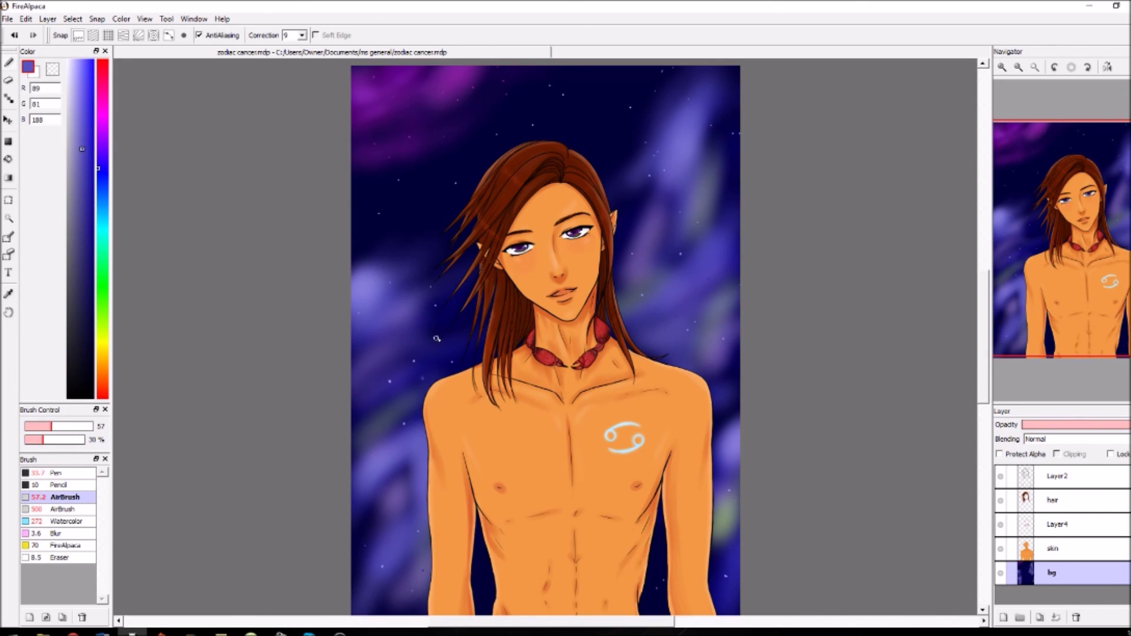
pyautogui.click(73, 71)
pyautogui.scroll(3, 684, 248)
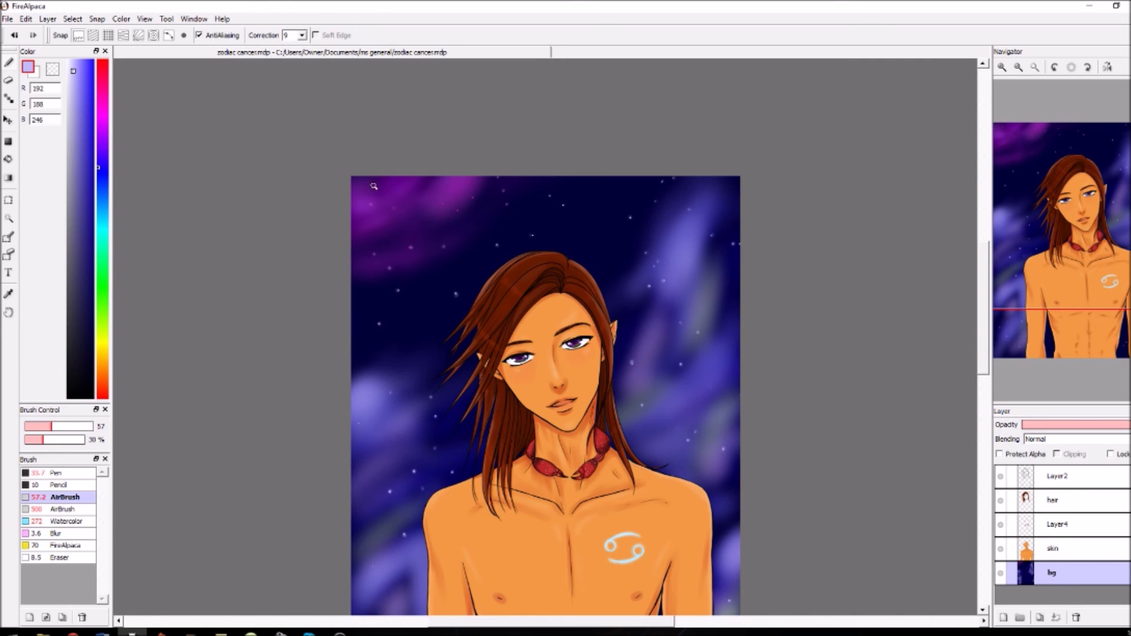
pyautogui.scroll(-3, 375, 450)
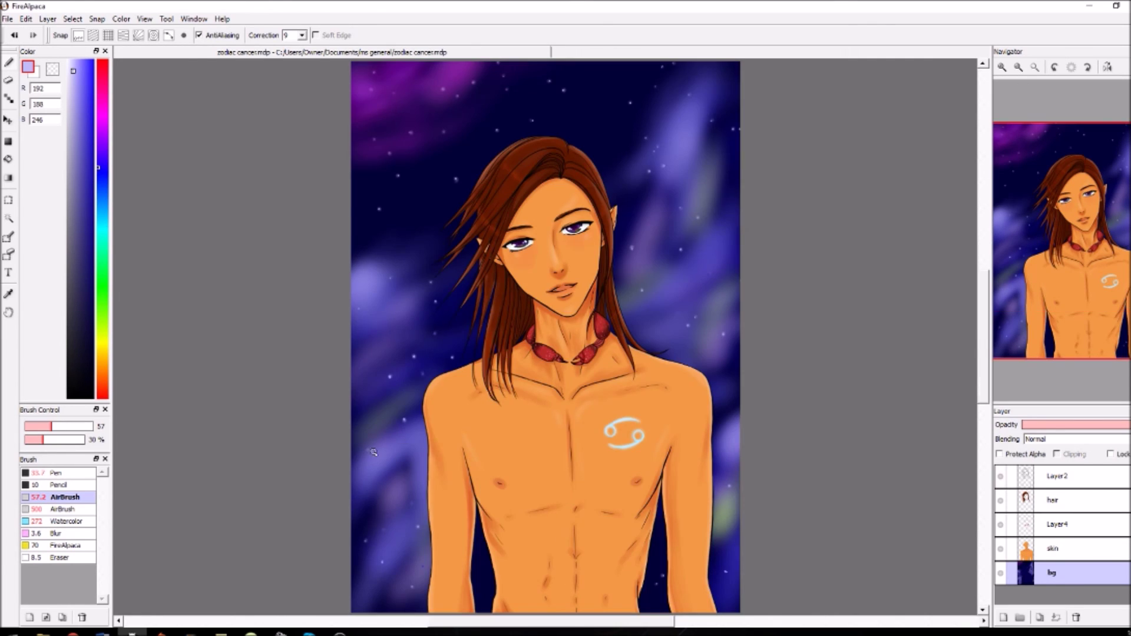
pyautogui.scroll(1, 370, 324)
pyautogui.scroll(-1, 476, 272)
pyautogui.click(68, 397)
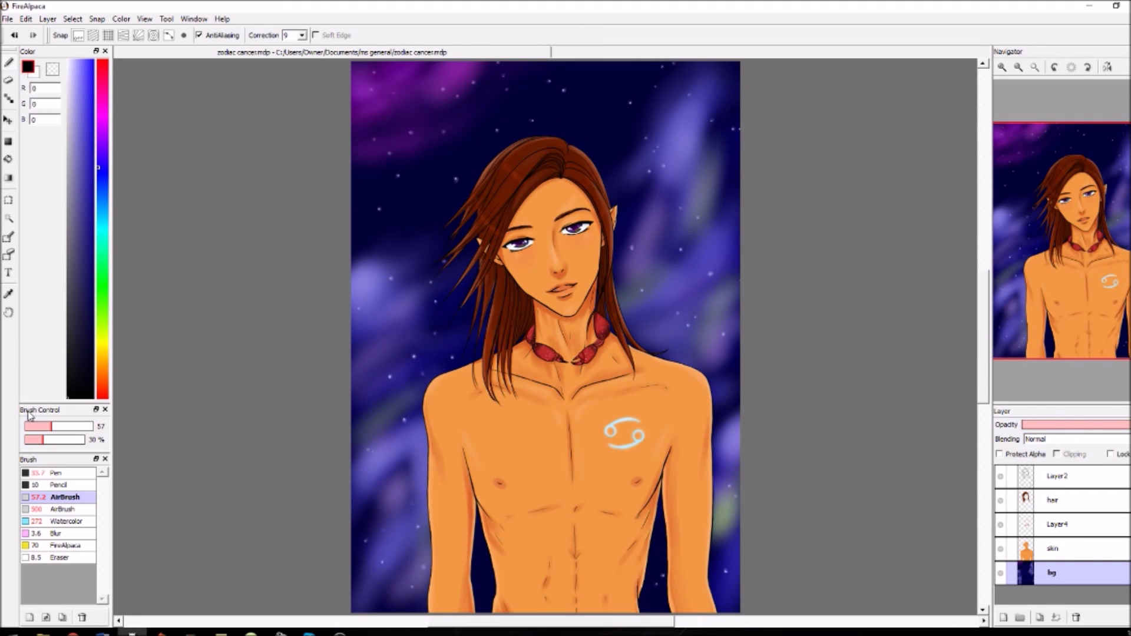